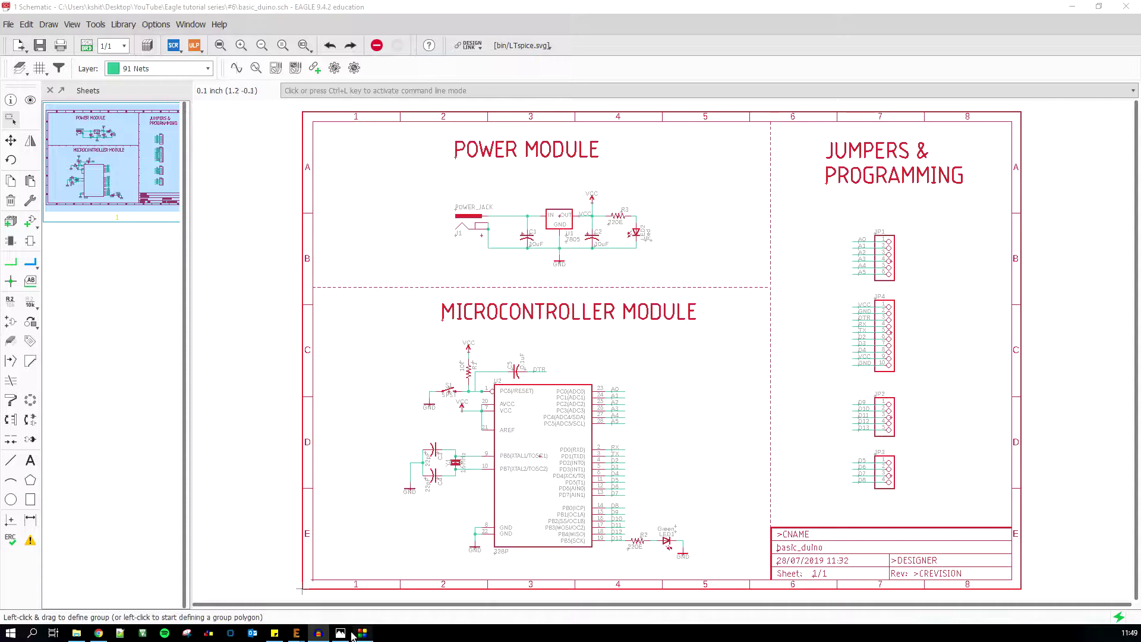
Bring up the Arduino Uno reference photo in Photos and zoom in and out on it.
left_click(345, 634)
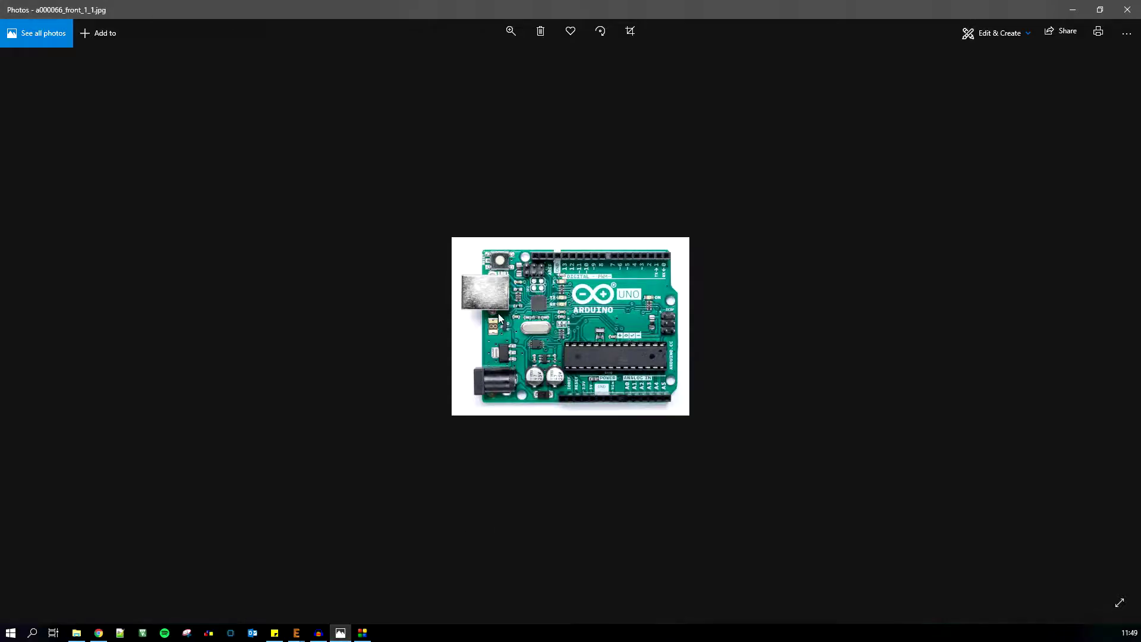
scroll(488, 331, "up", 2)
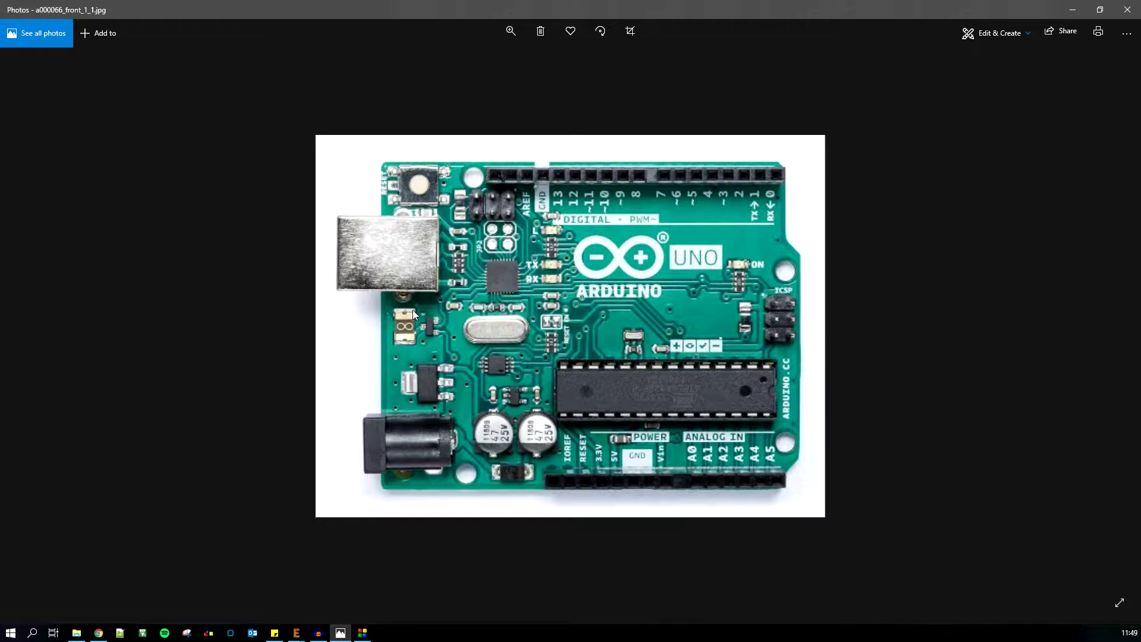
scroll(417, 335, "down", 1)
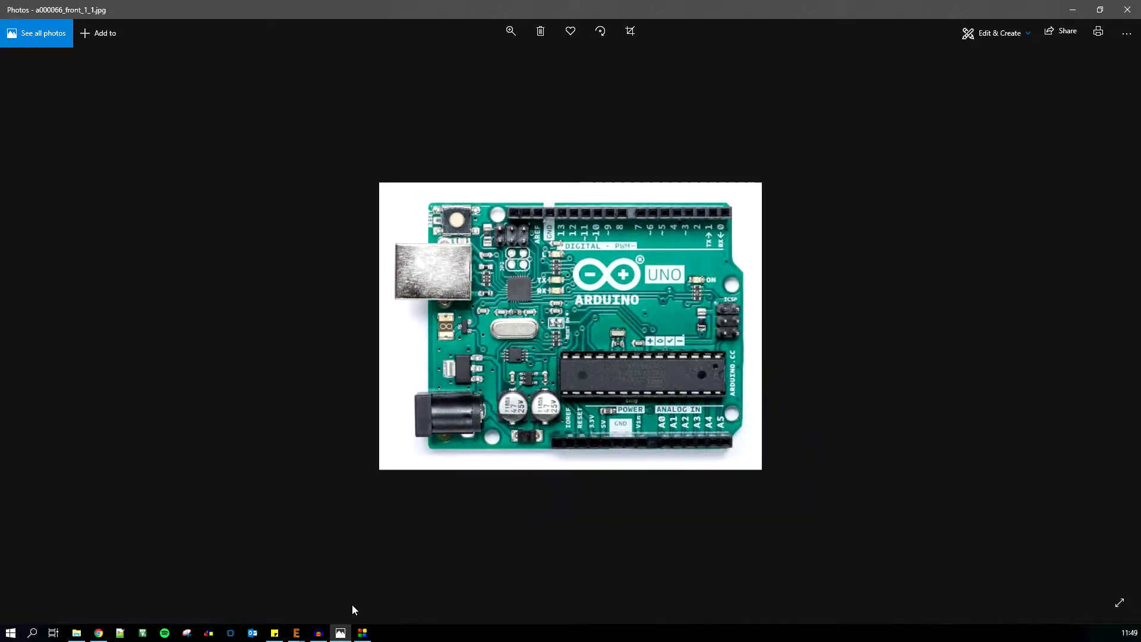
Return to the EAGLE schematic and open the Add dialog, scrolling down to polyfuse-smd_10.
mouse_move(296, 633)
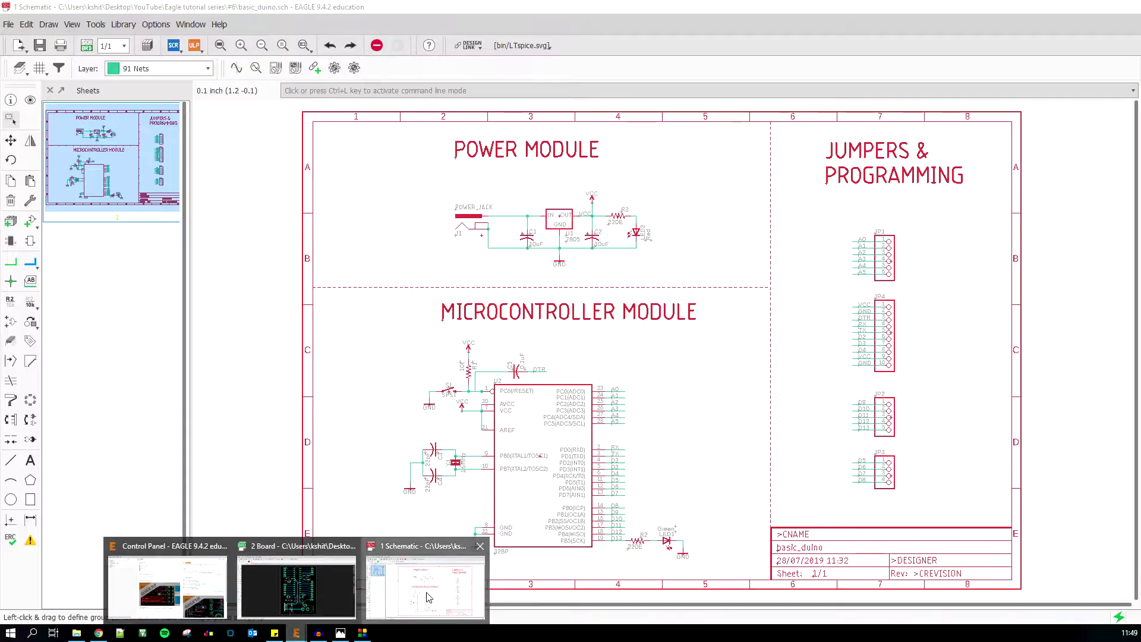
left_click(427, 596)
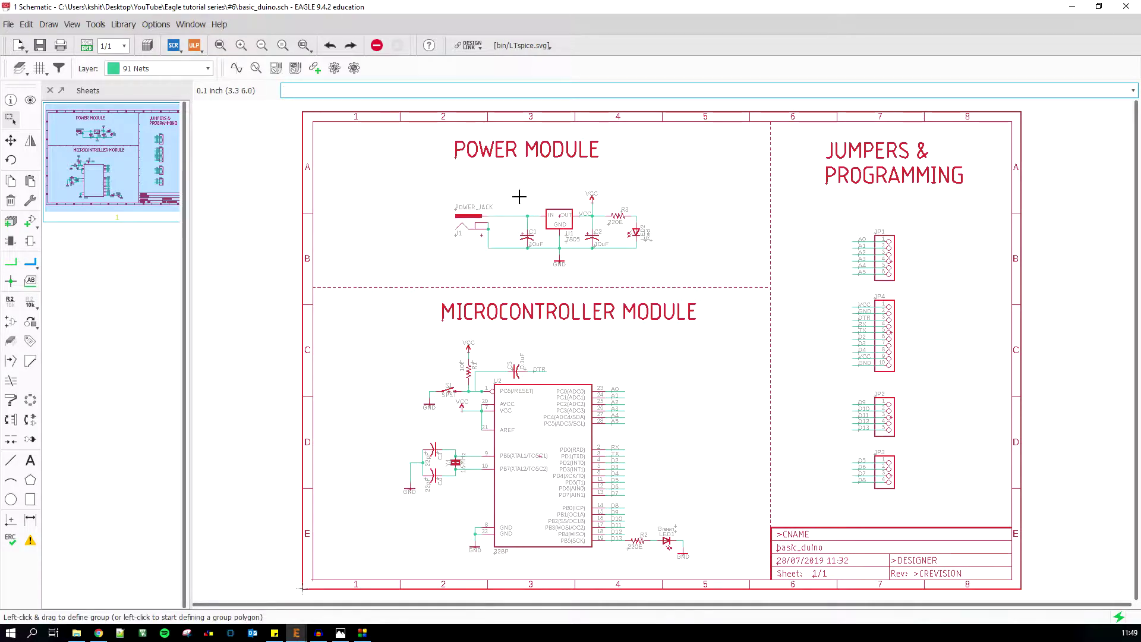
left_click(29, 222)
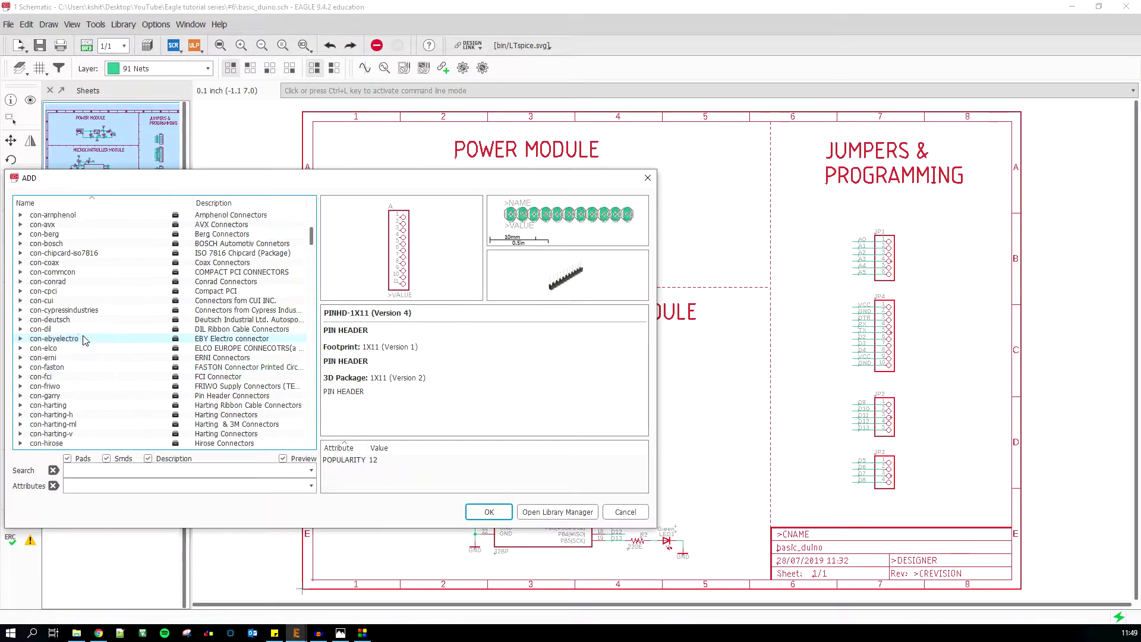
scroll(72, 321, "down", 20)
scroll(83, 340, "down", 15)
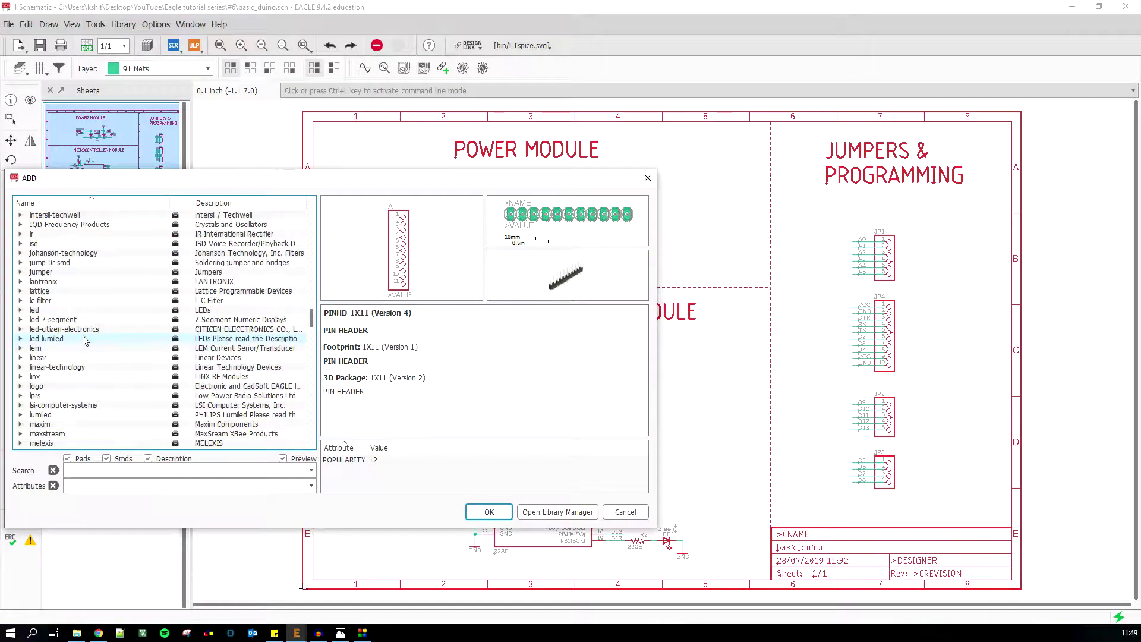
scroll(83, 340, "down", 6)
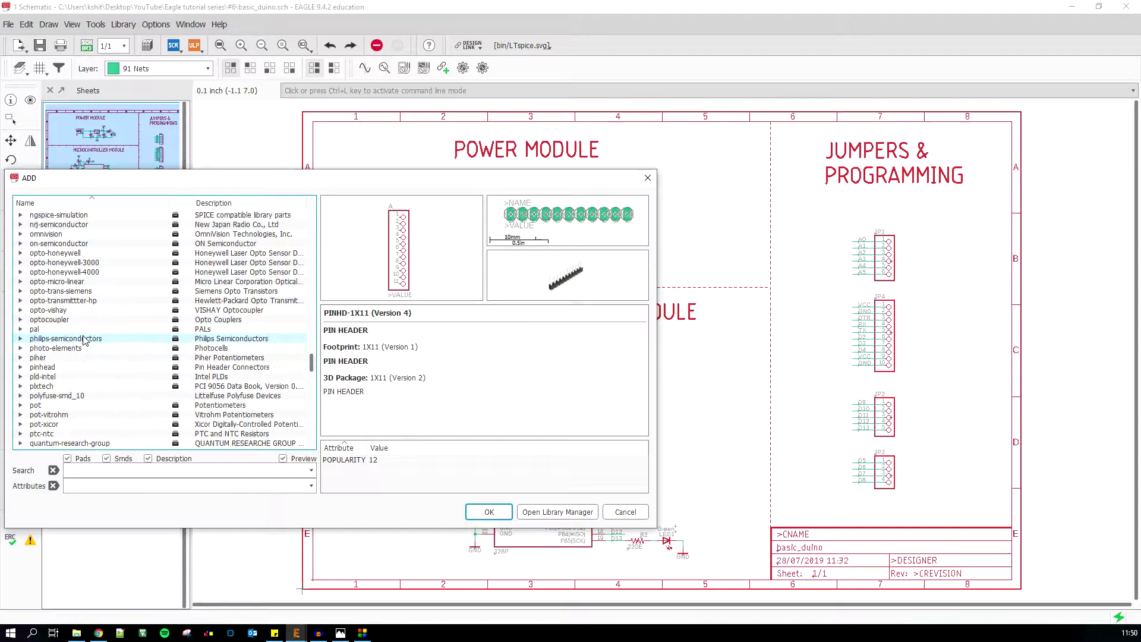
Expand polyfuse-smd_10 and select the 1206L075/16 polyfuse after previewing 1206L035/16.
left_click(20, 339)
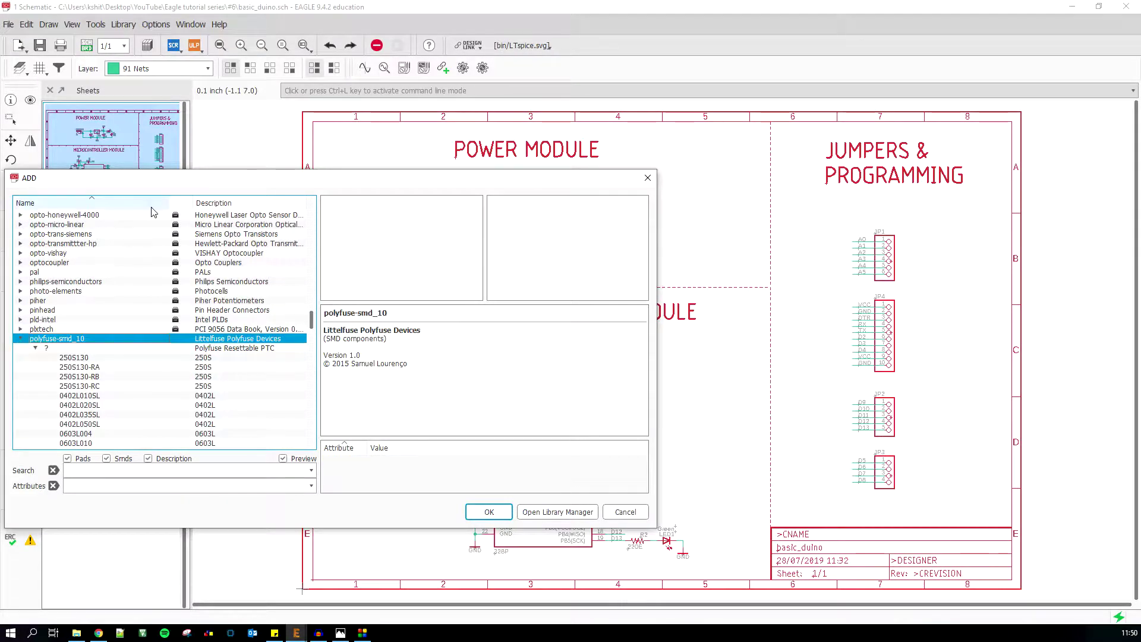
left_click_drag(158, 181, 315, 168)
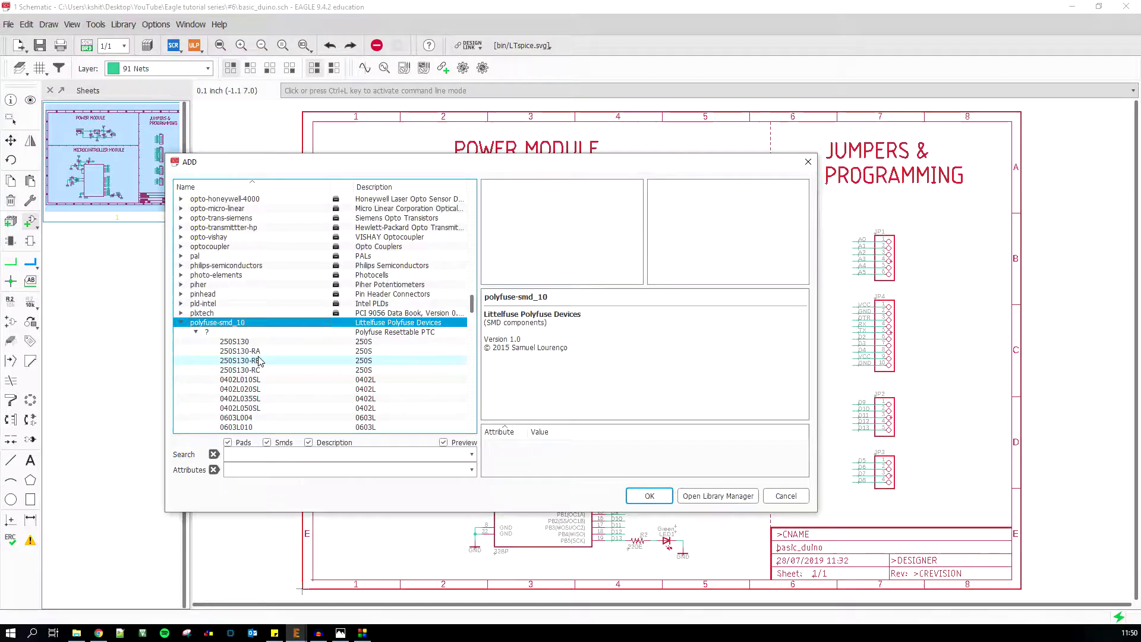
scroll(260, 375, "down", 12)
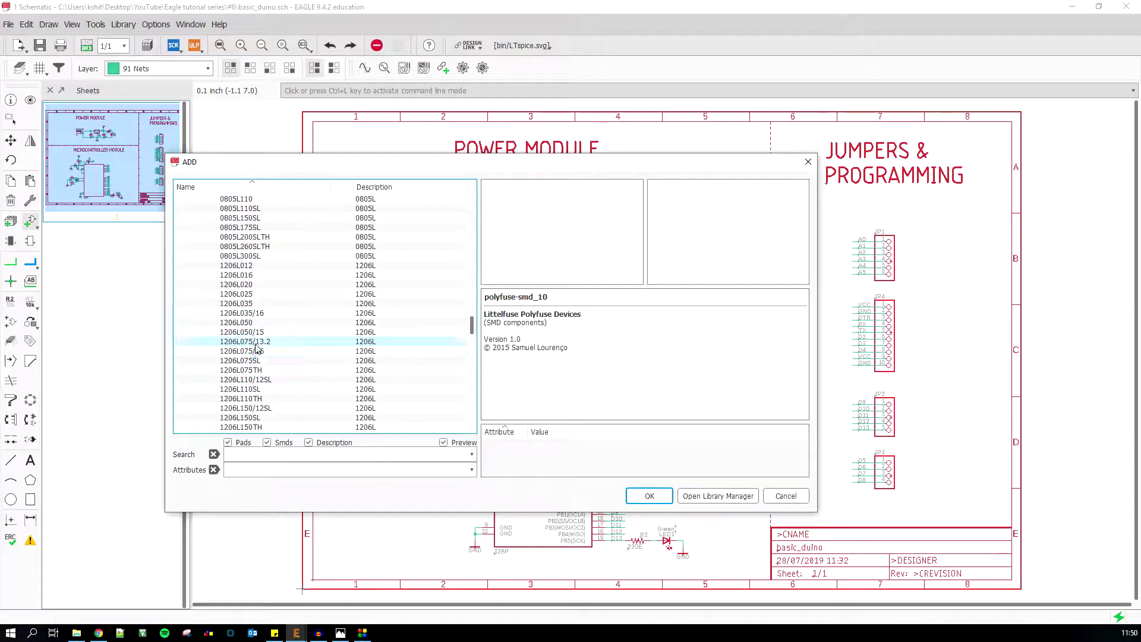
left_click(251, 313)
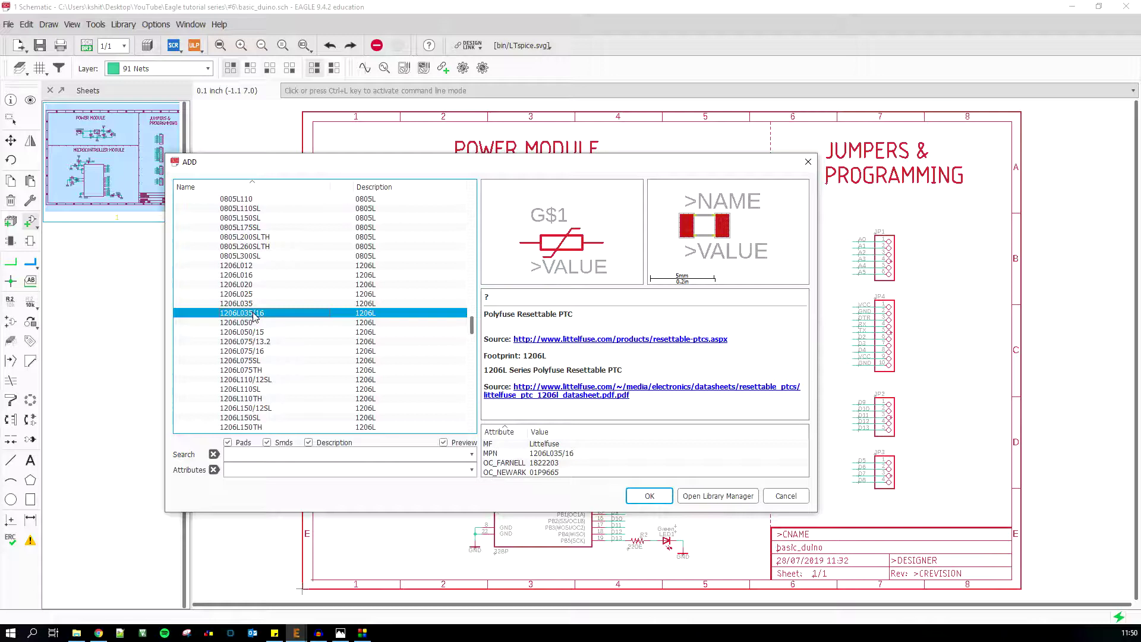
scroll(258, 313, "down", 4)
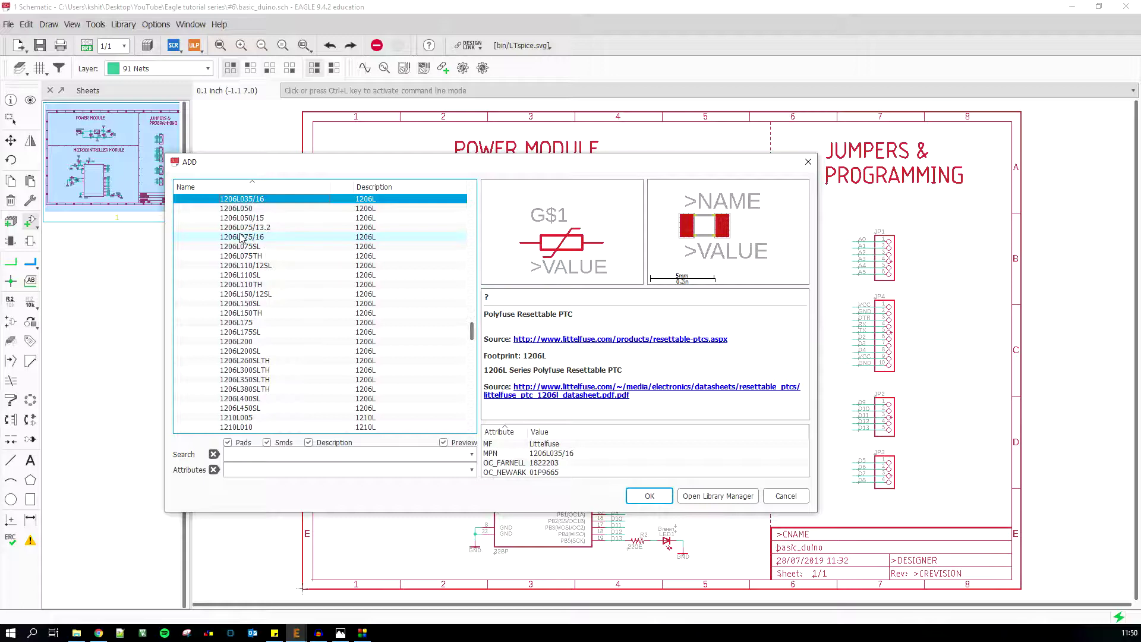
left_click(242, 237)
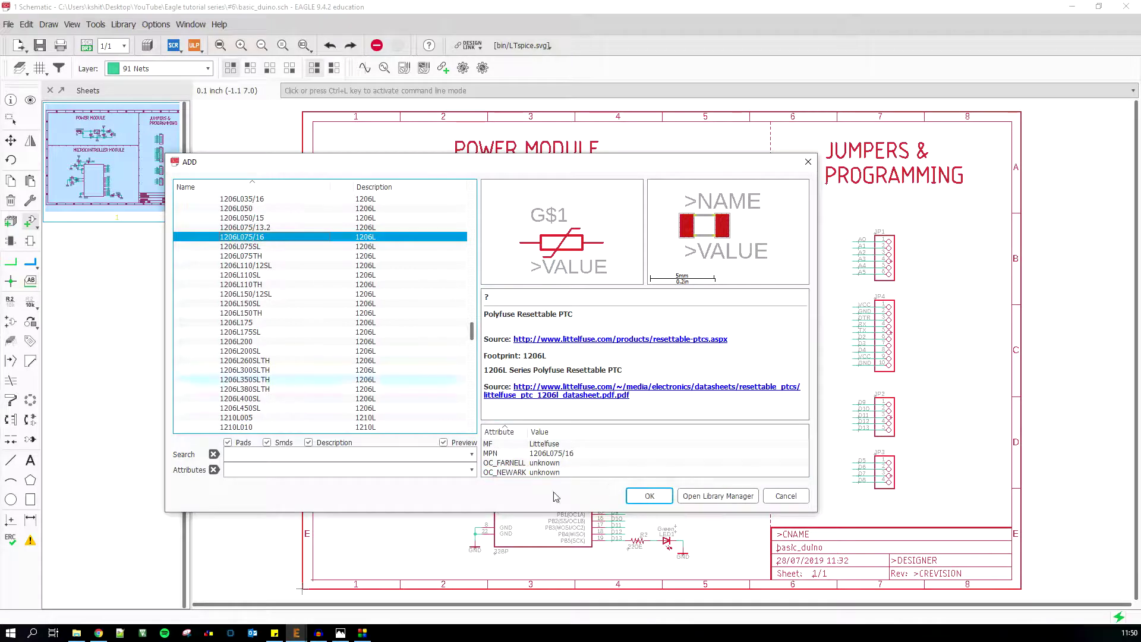
Place the 1206L075/16 polyfuse as F1 above the power jack, then stop adding parts.
left_click(637, 497)
scroll(522, 293, "down", 2)
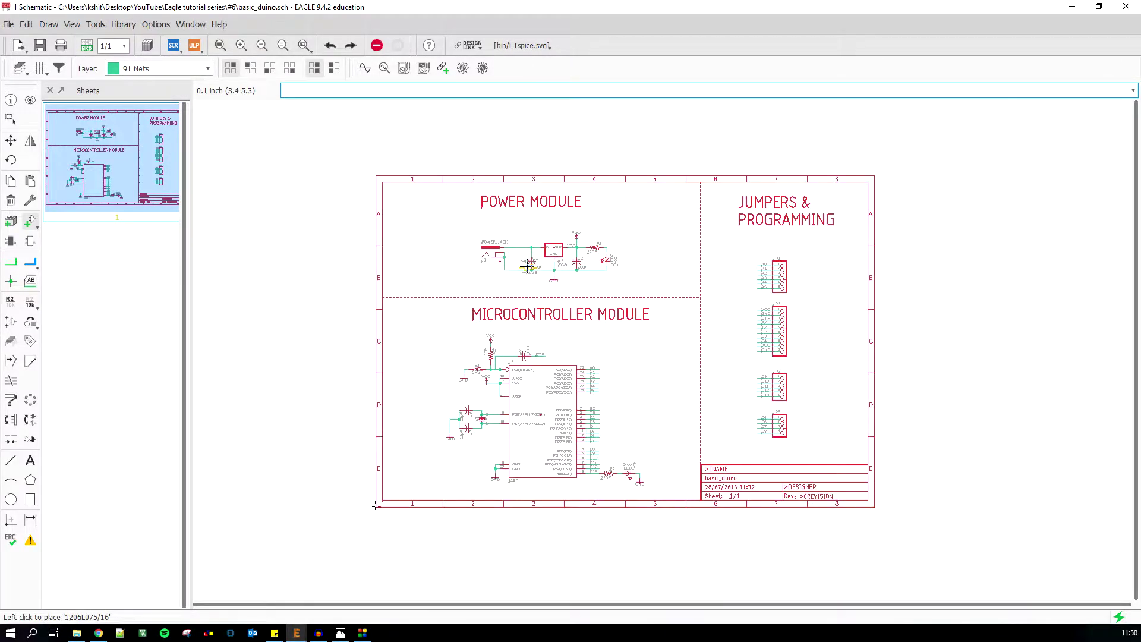
scroll(535, 238, "up", 5)
left_click(549, 188)
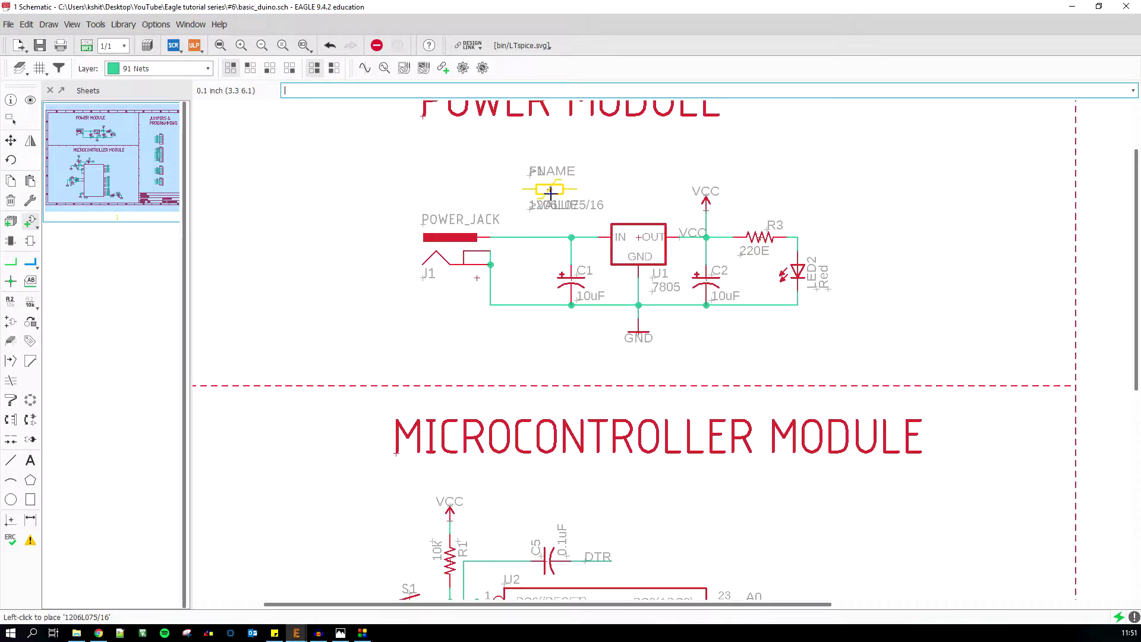
scroll(556, 279, "down", 2)
key("Escape")
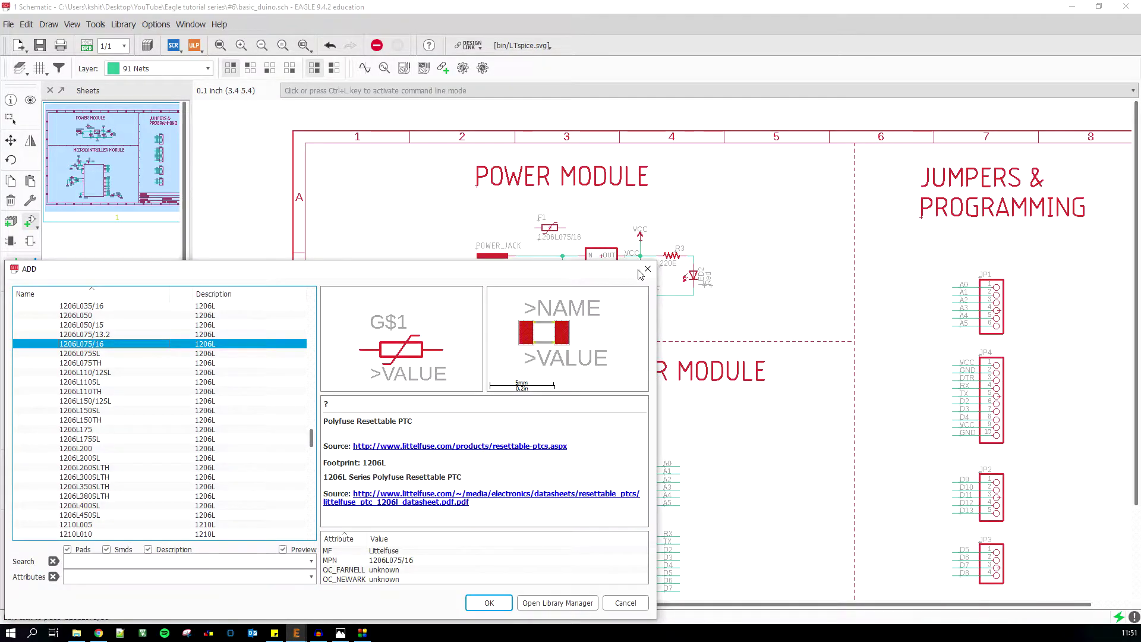
key("Escape")
scroll(548, 238, "up", 3)
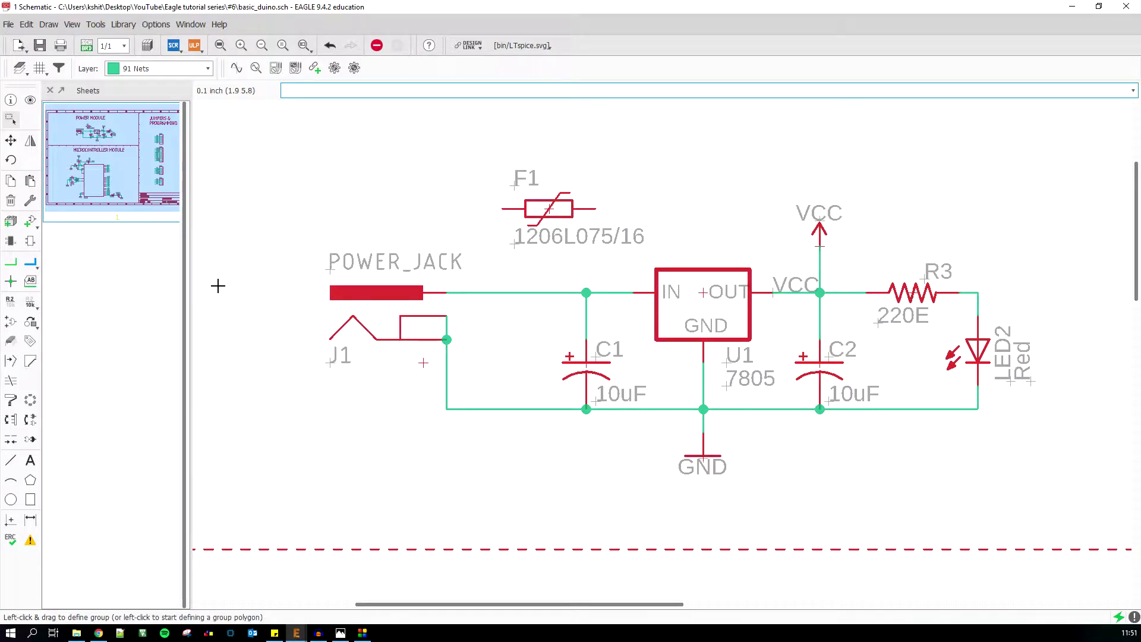
Delete the wire running from the power jack J1 to C1.
left_click(10, 200)
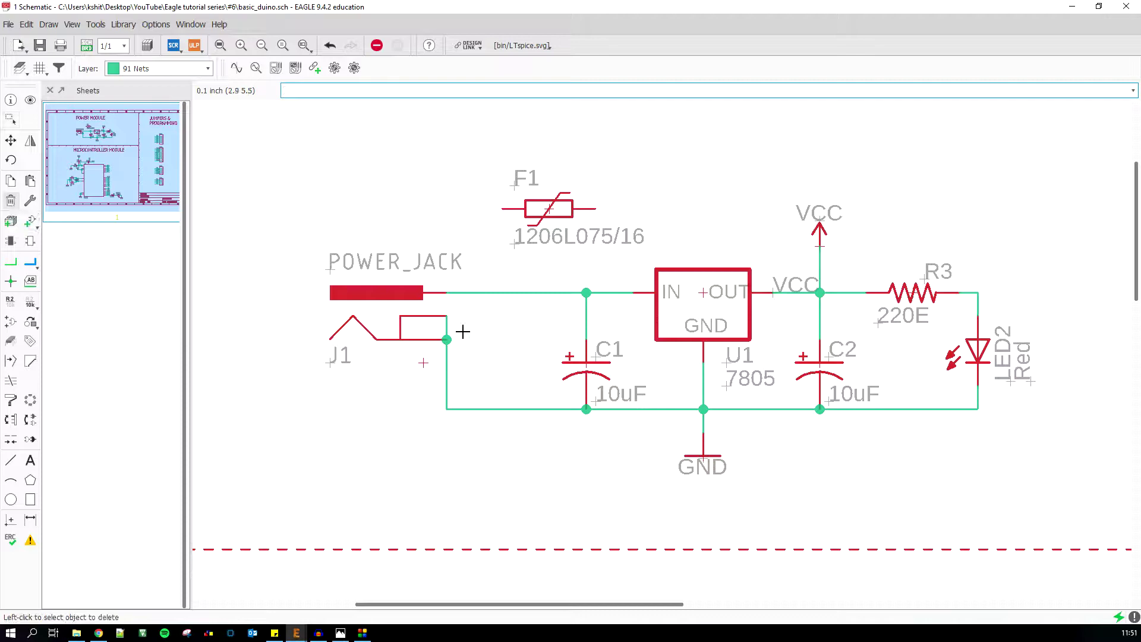
left_click(490, 292)
scroll(490, 292, "down", 3)
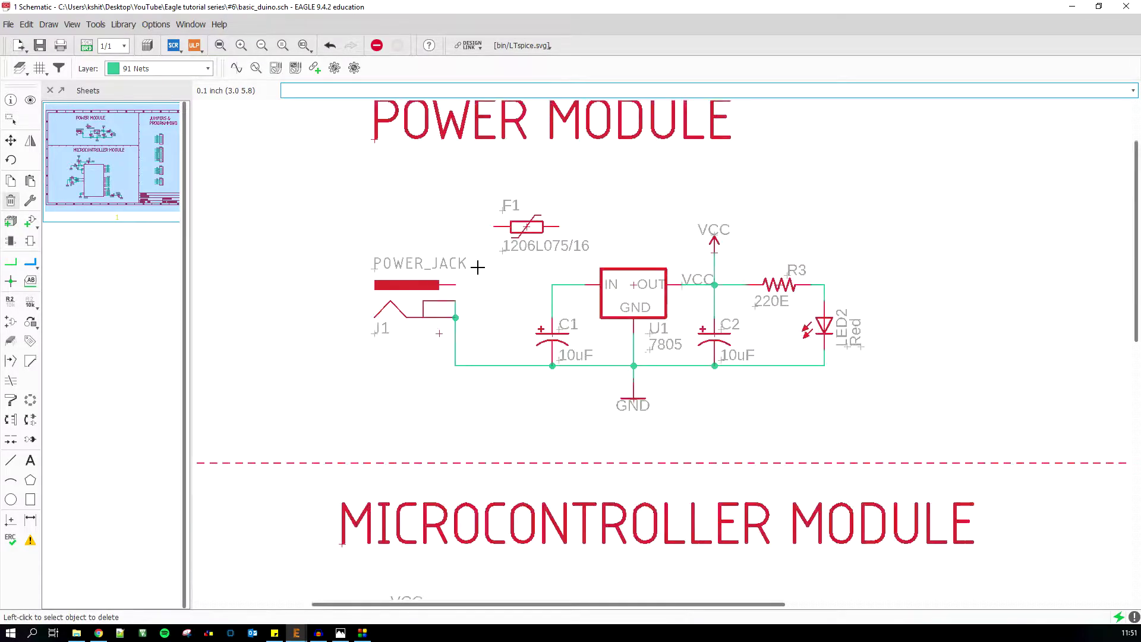
Group the power jack J1 and shift it further left.
left_click(11, 120)
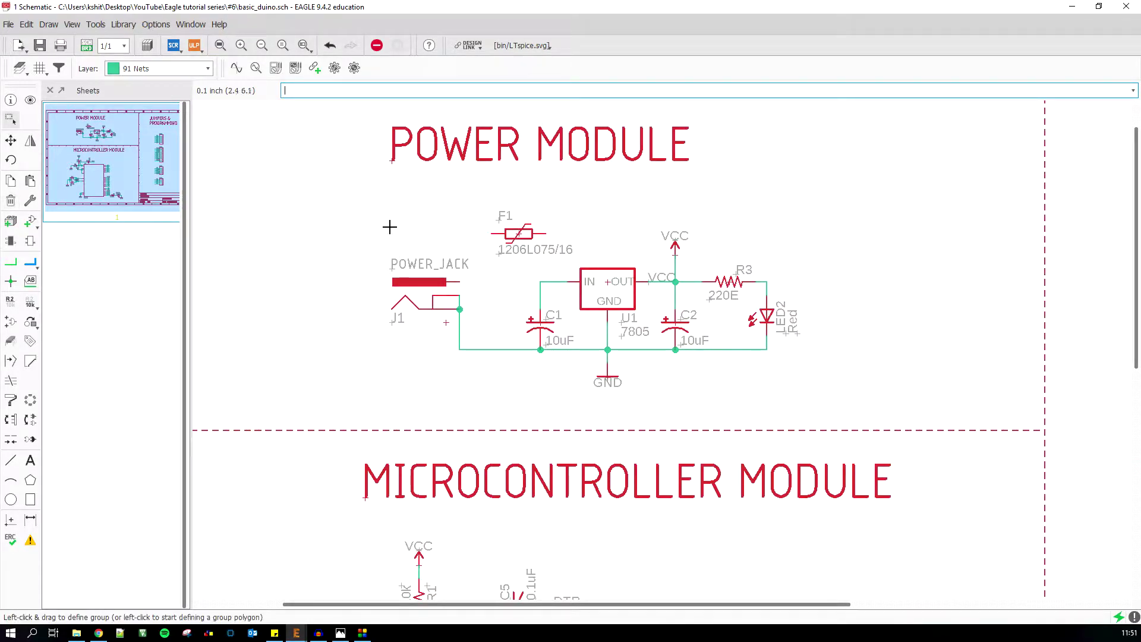
left_click_drag(357, 225, 484, 377)
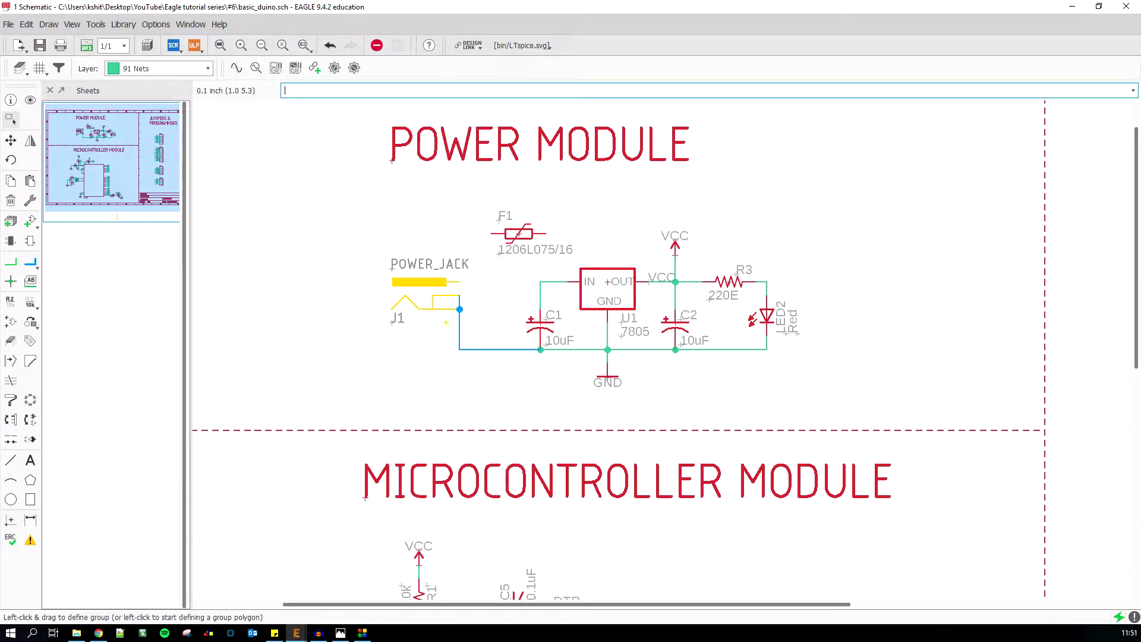
left_click(10, 140)
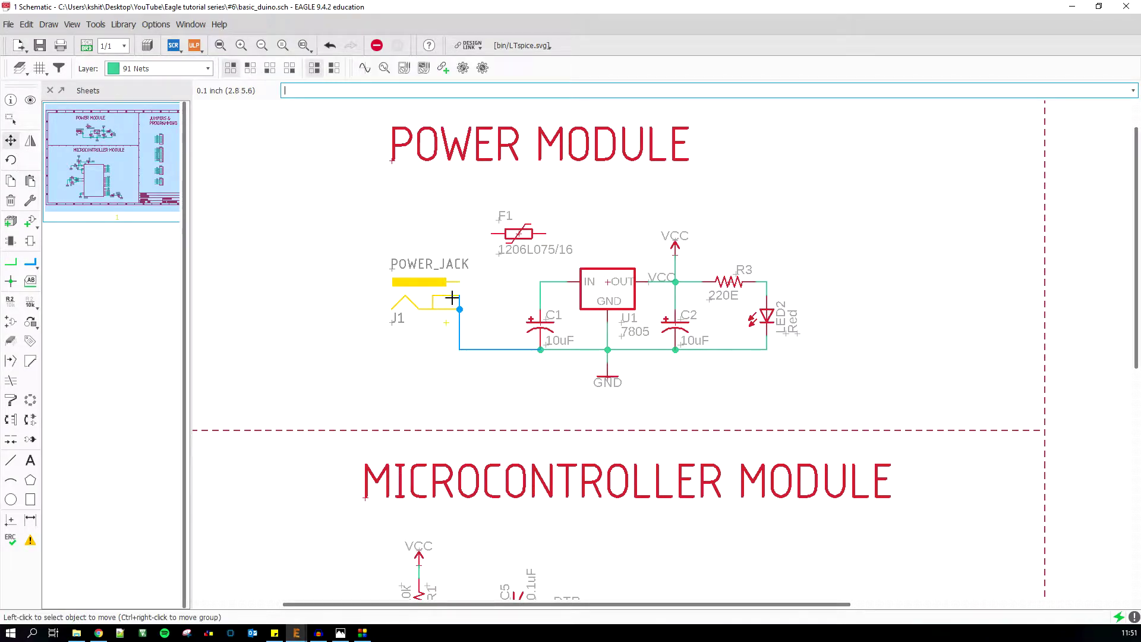
right_click(424, 292, "ctrl")
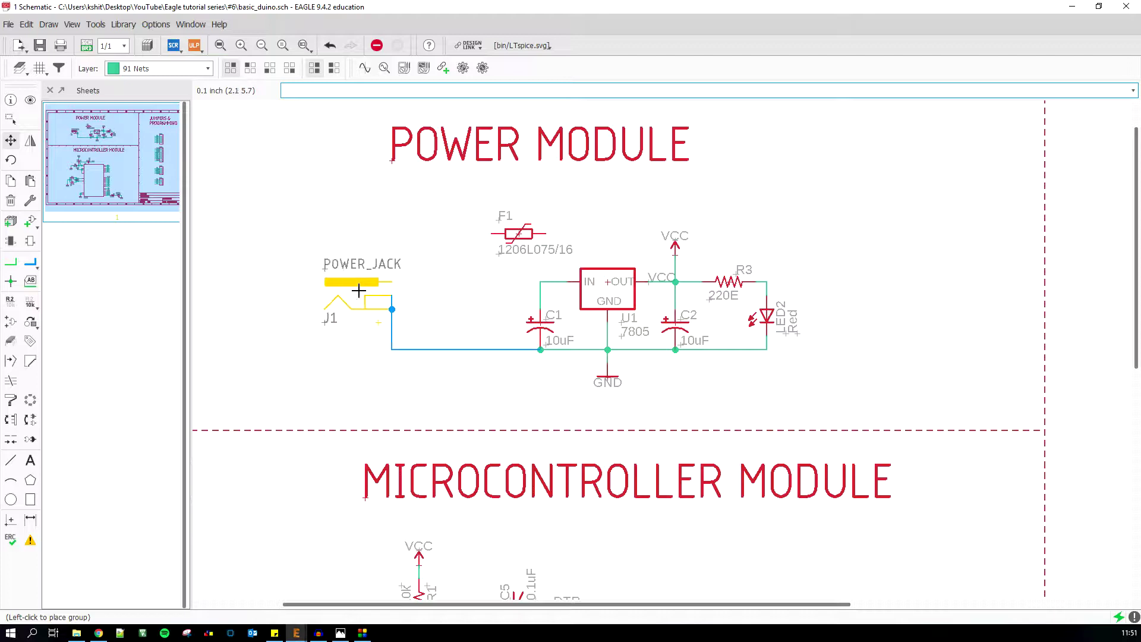
left_click(323, 291)
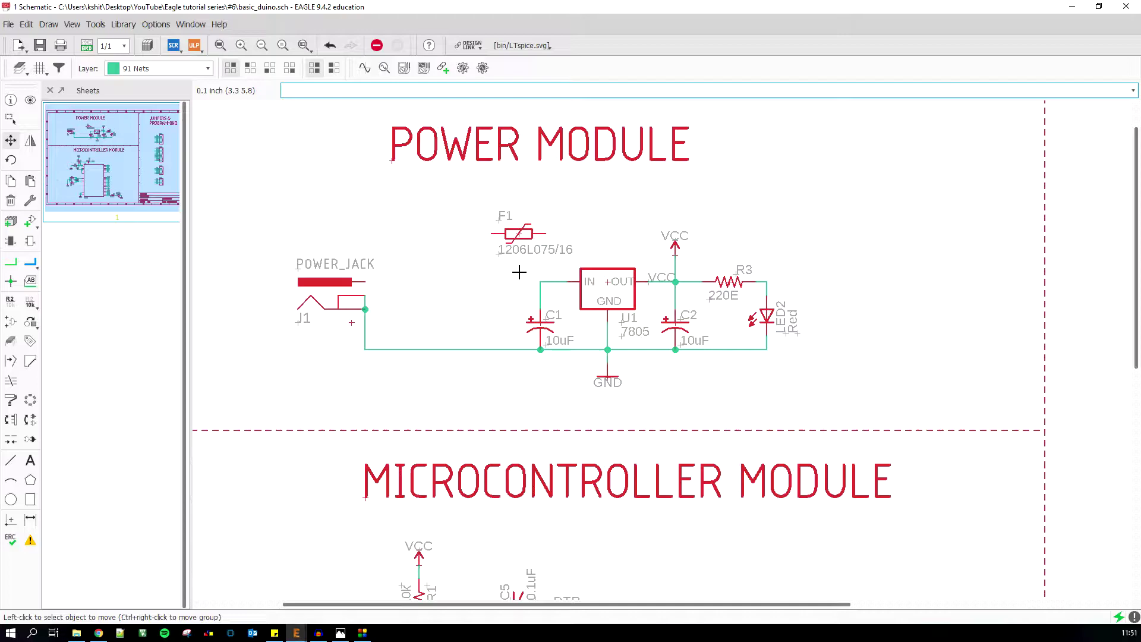
scroll(490, 250, "up", 5)
Move fuse F1 into the gap between the jack and the regulator input.
left_click(561, 211)
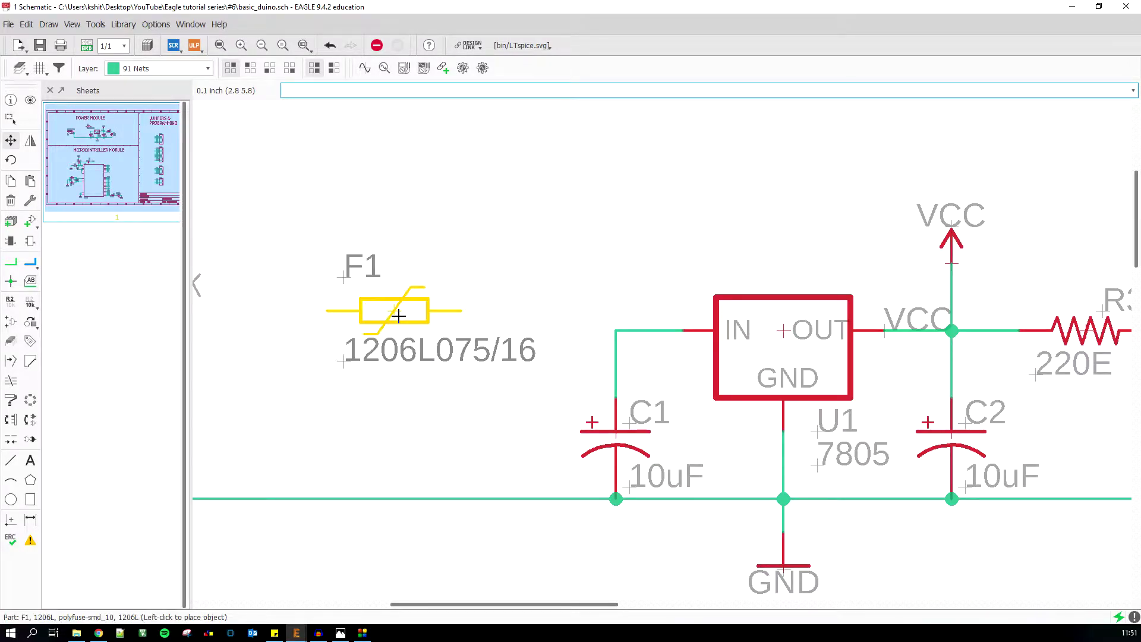
scroll(409, 315, "down", 5)
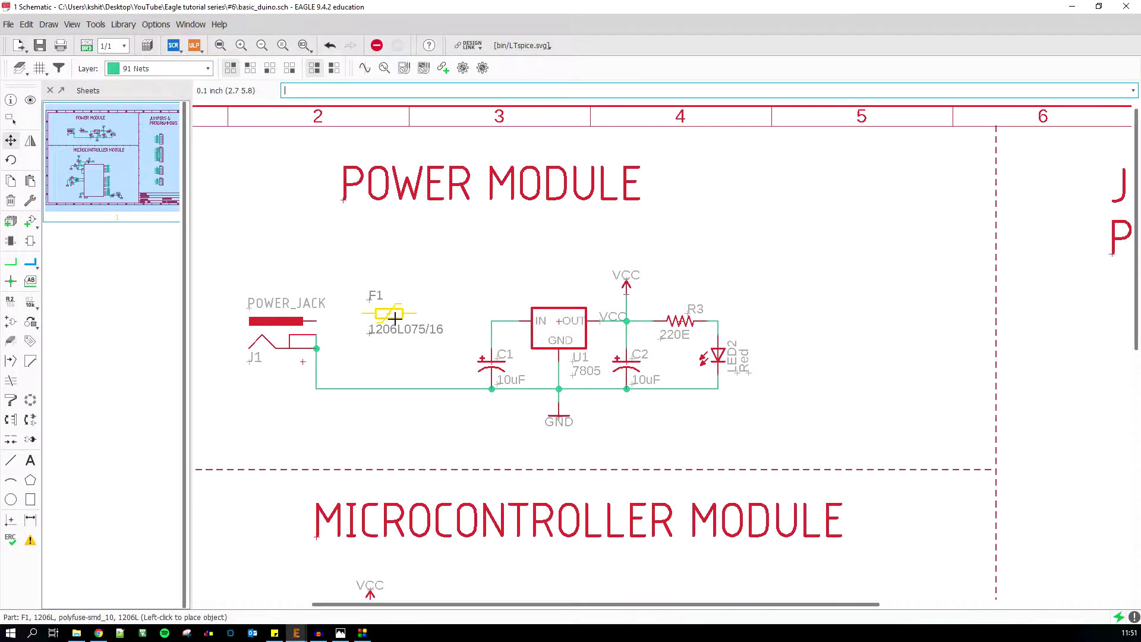
scroll(395, 318, "up", 5)
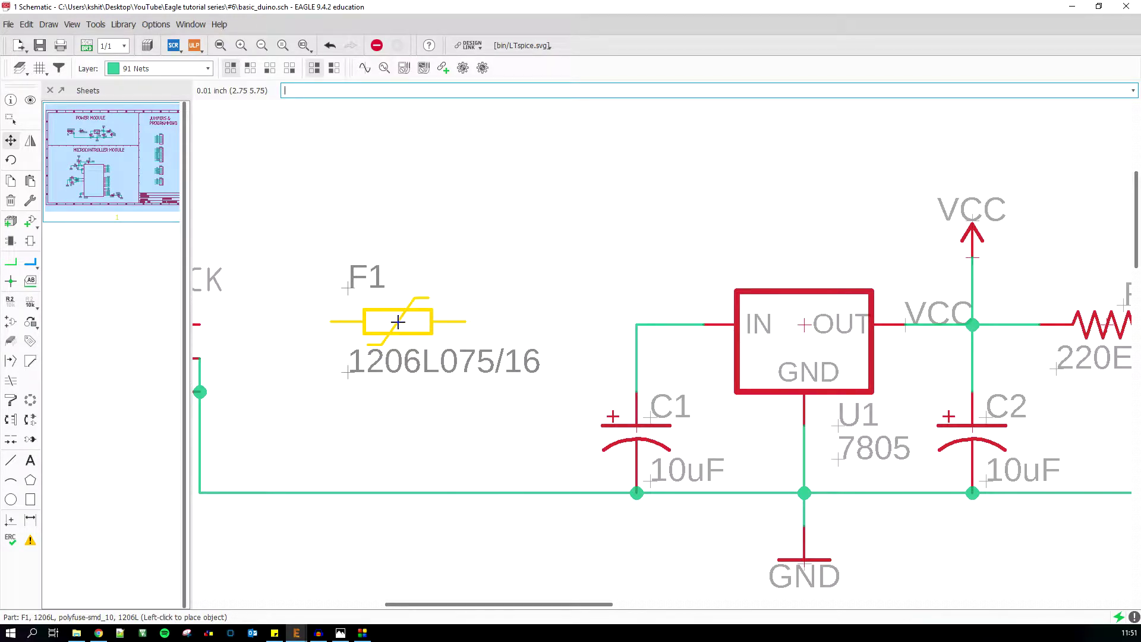
left_click(398, 321)
Draw a net wire from the power jack's pin to fuse F1's pin.
scroll(526, 311, "down", 5)
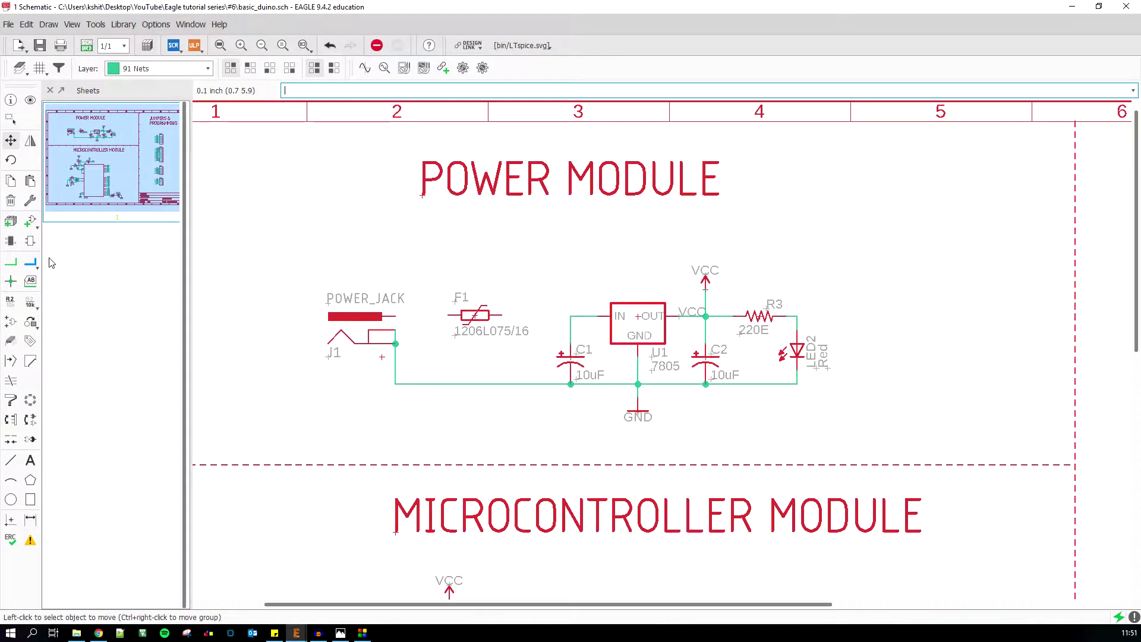
left_click(11, 262)
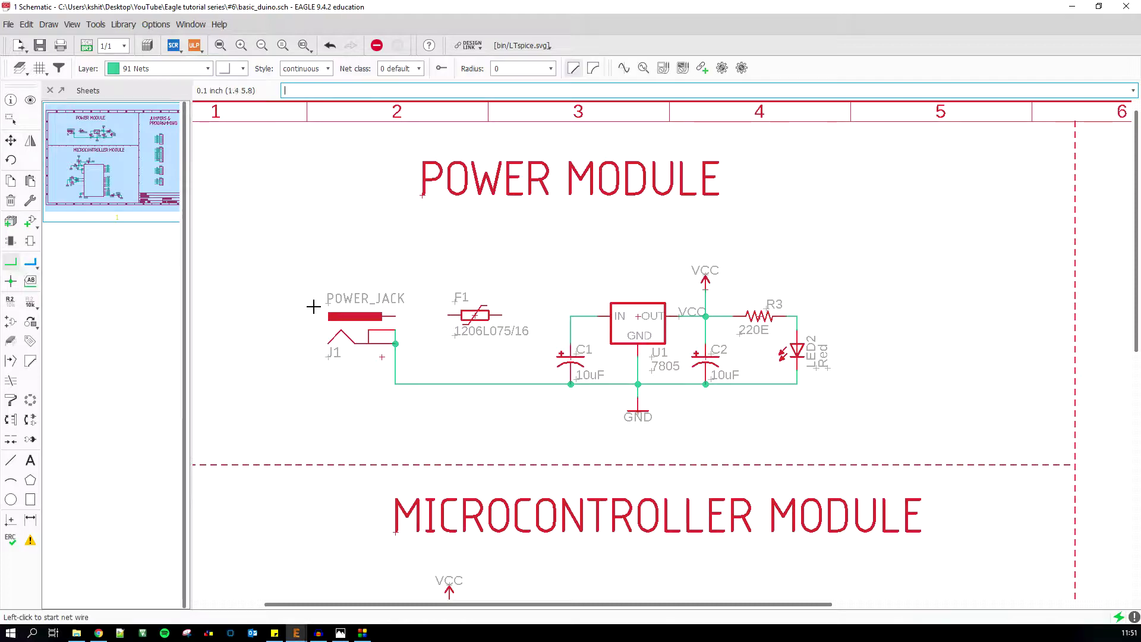
scroll(418, 328, "up", 5)
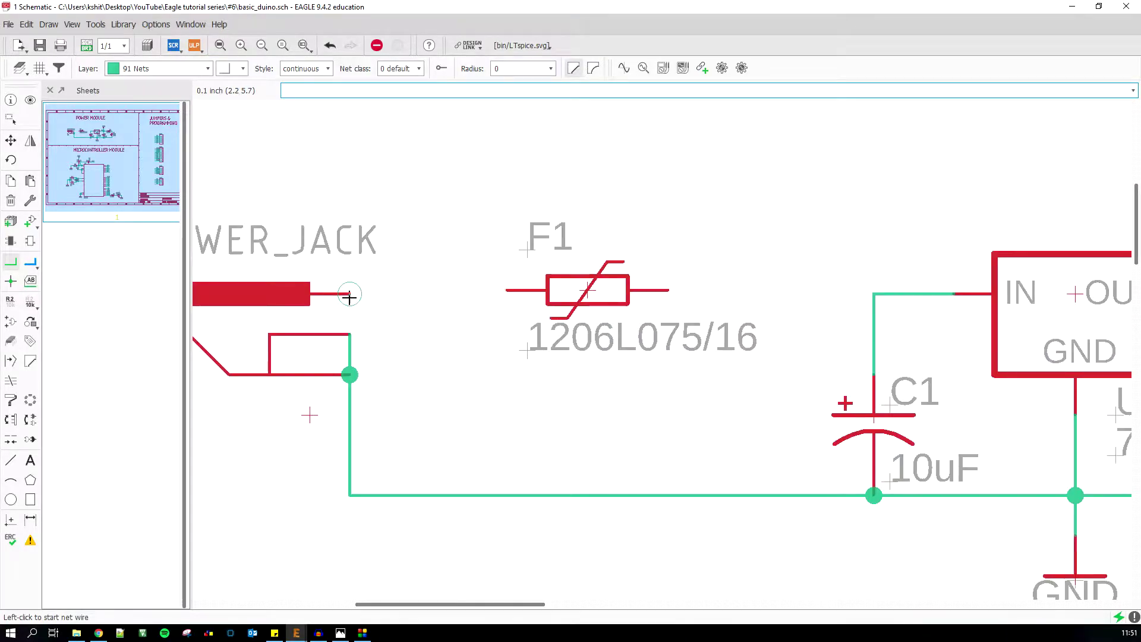
left_click(351, 293)
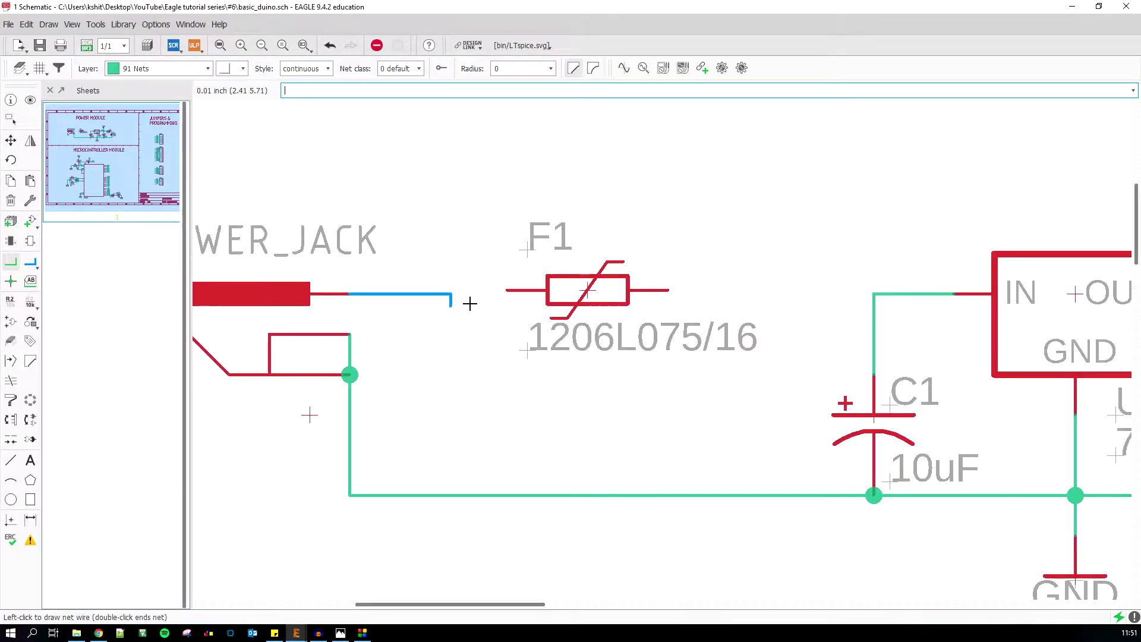
left_click(505, 293)
Wire F1's other pin to the C1/7805 regulator input net.
scroll(535, 333, "down", 2)
scroll(476, 303, "up", 2)
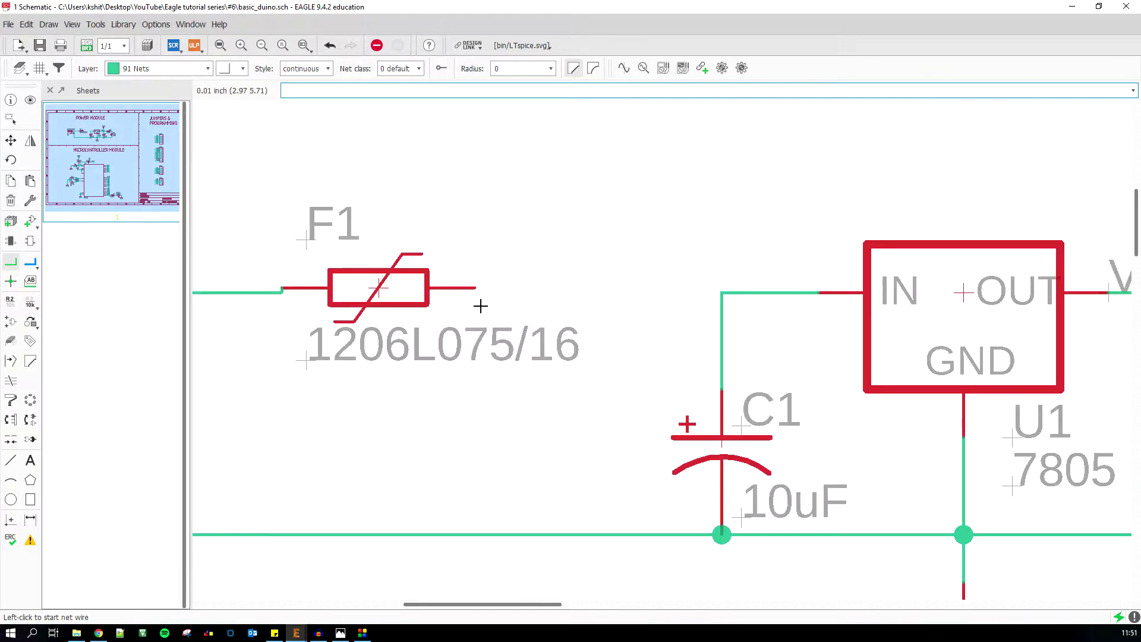
scroll(671, 306, "up", 2)
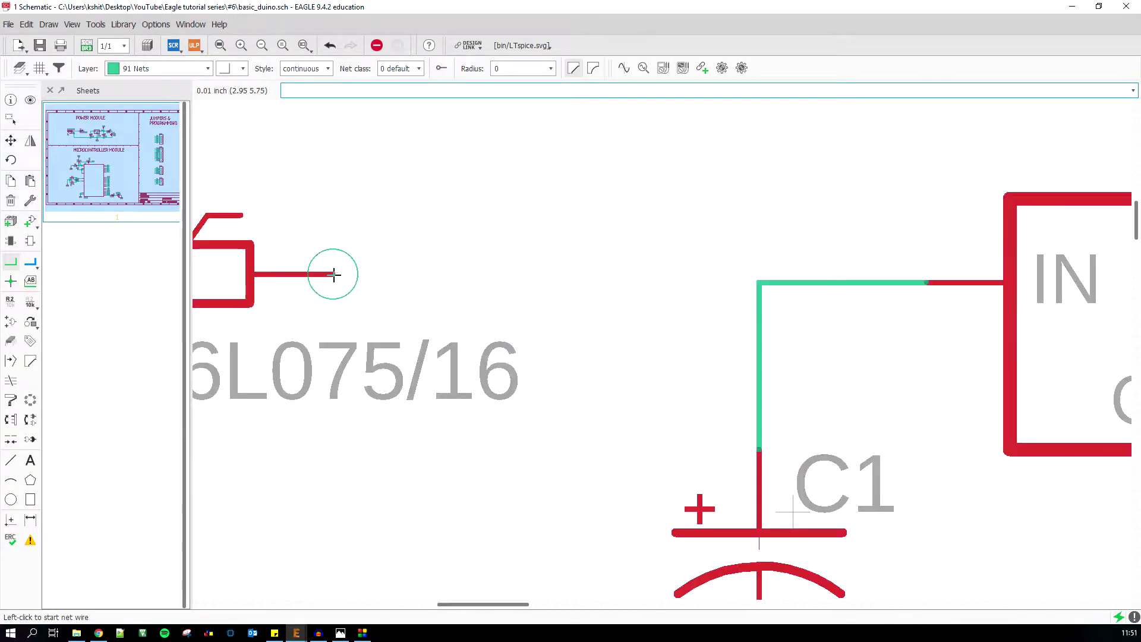
left_click(759, 283)
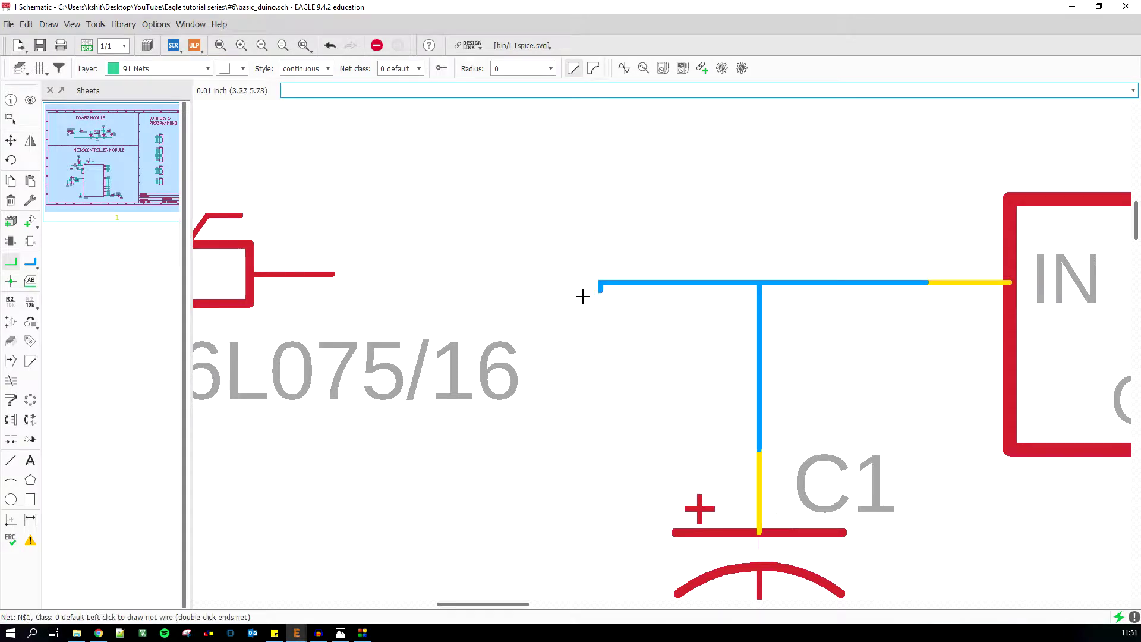
left_click(333, 274)
scroll(790, 296, "down", 3)
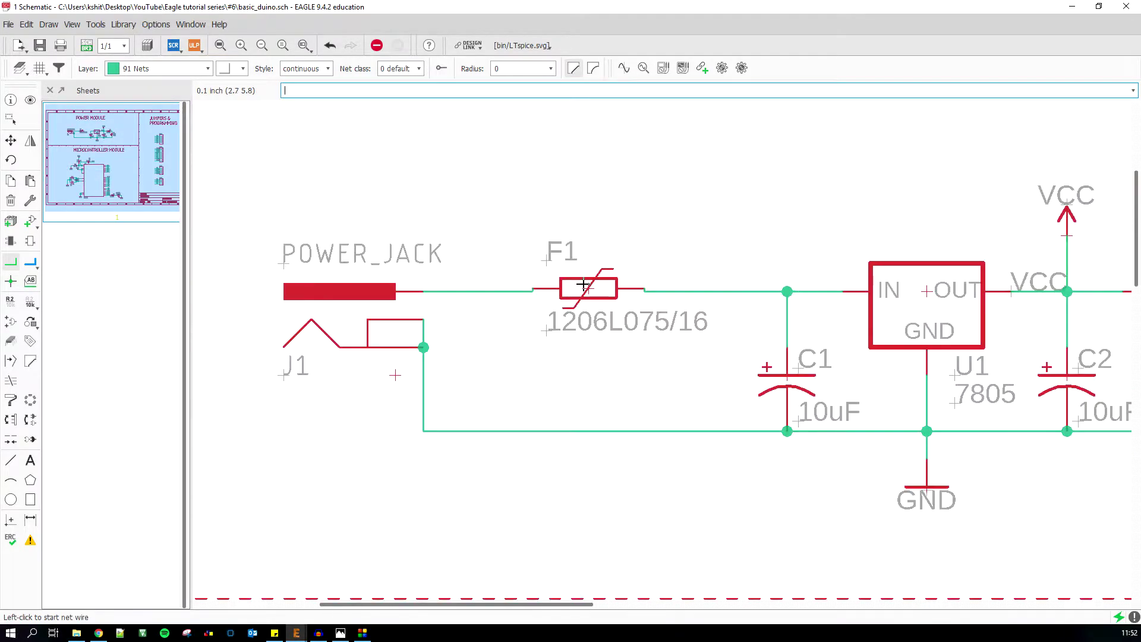
scroll(586, 285, "up", 2)
left_click(593, 292, "alt")
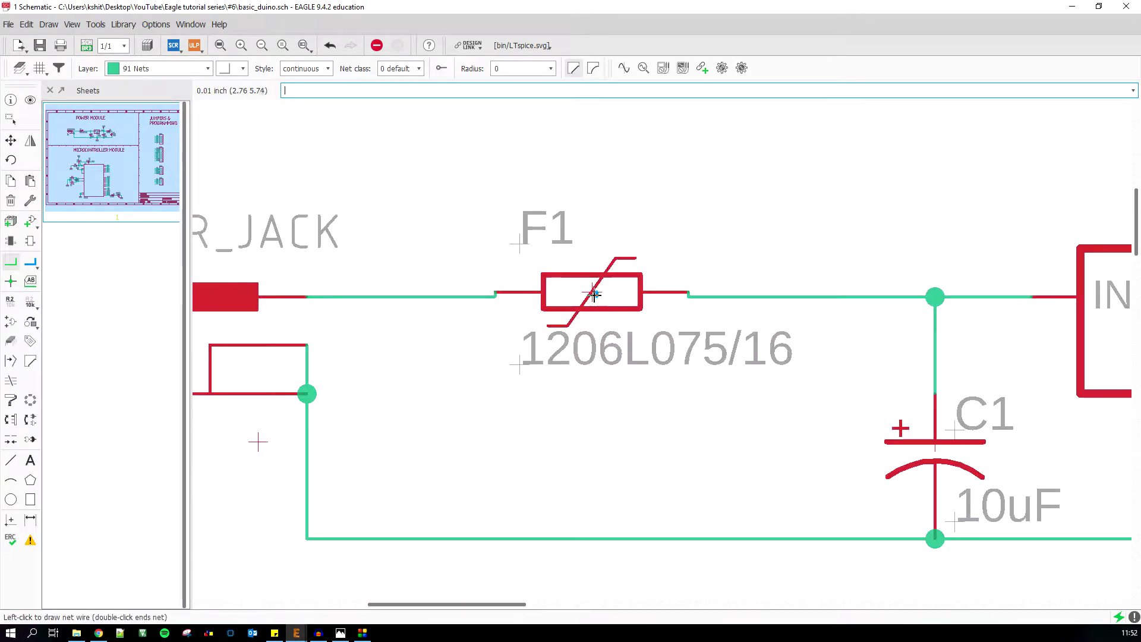
Nudge fuse F1 so it sits in line with its wires.
left_click(11, 141)
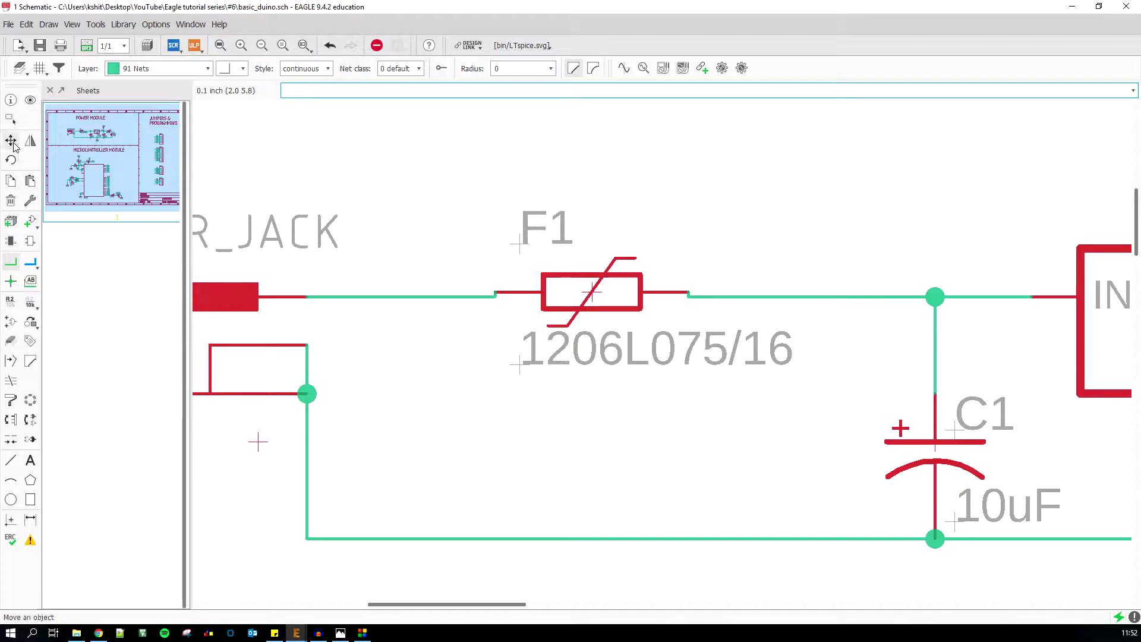
left_click(594, 293, "alt")
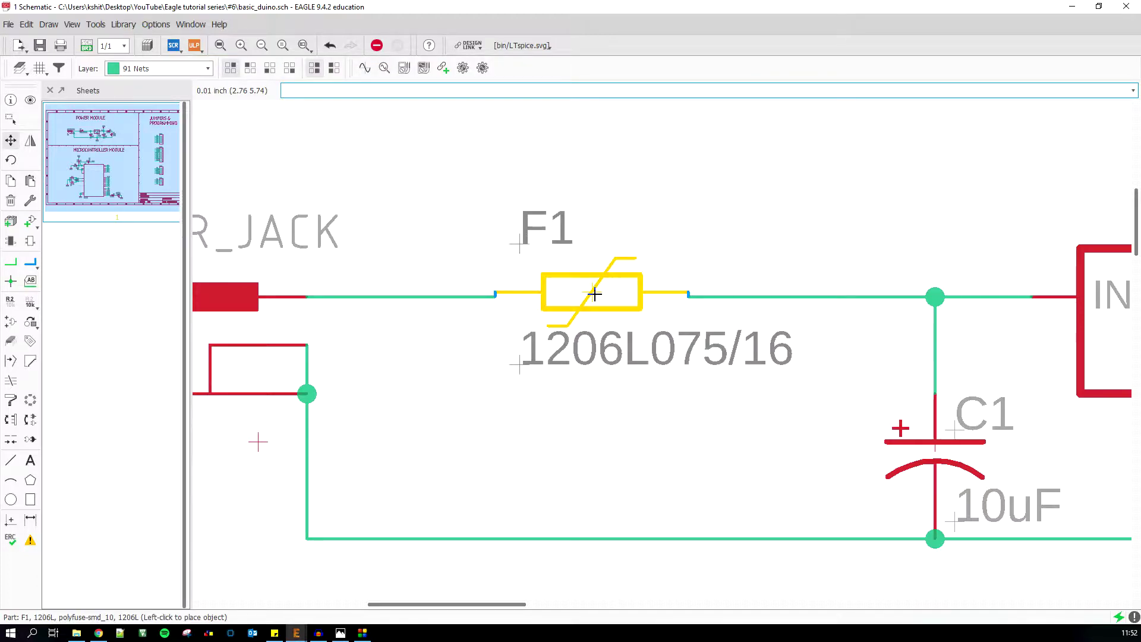
left_click(595, 299)
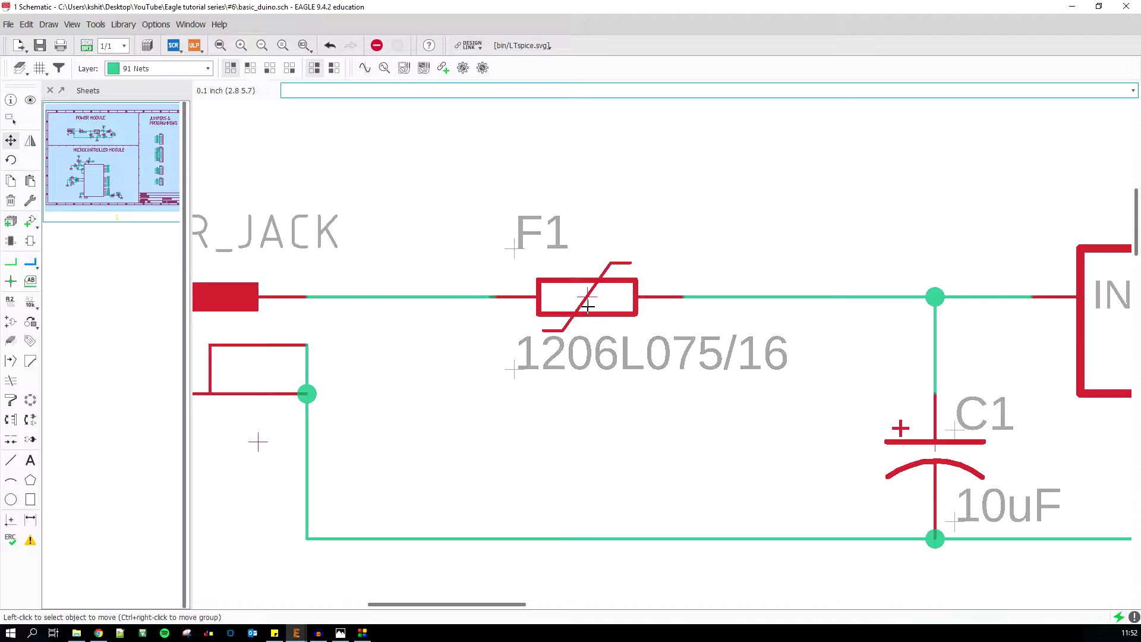
scroll(606, 333, "down", 4)
scroll(617, 365, "up", 2)
scroll(617, 366, "down", 1)
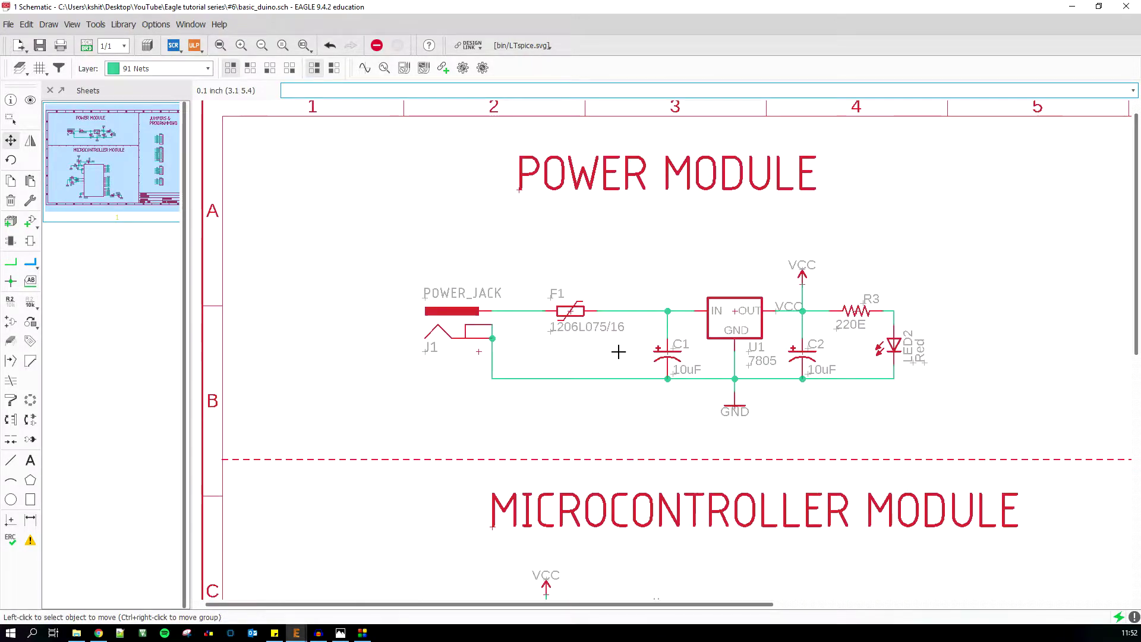
scroll(570, 330, "down", 4)
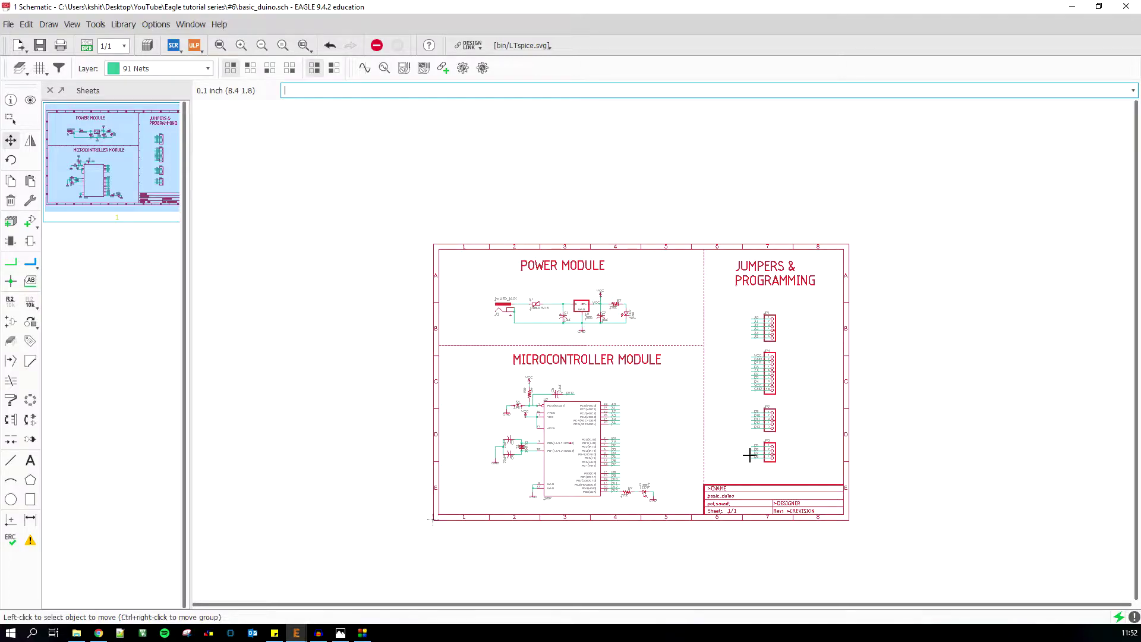
Scroll around the schematic to review the jumper headers, including JP1's A0–A5 nets.
scroll(749, 455, "up", 5)
scroll(753, 405, "down", 2)
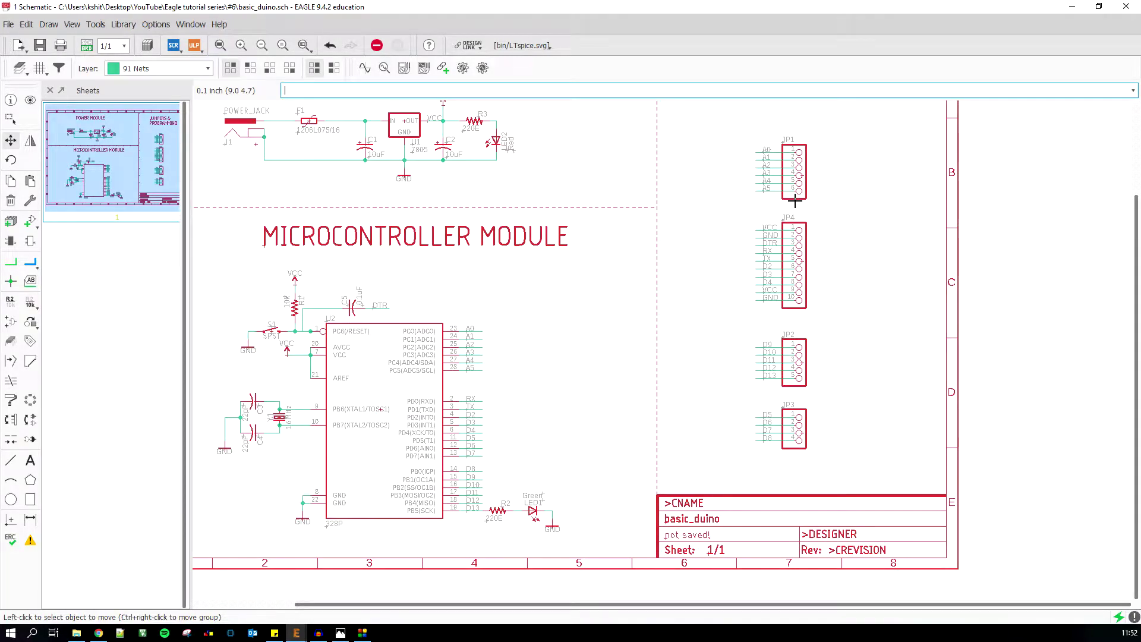
scroll(757, 233, "up", 3)
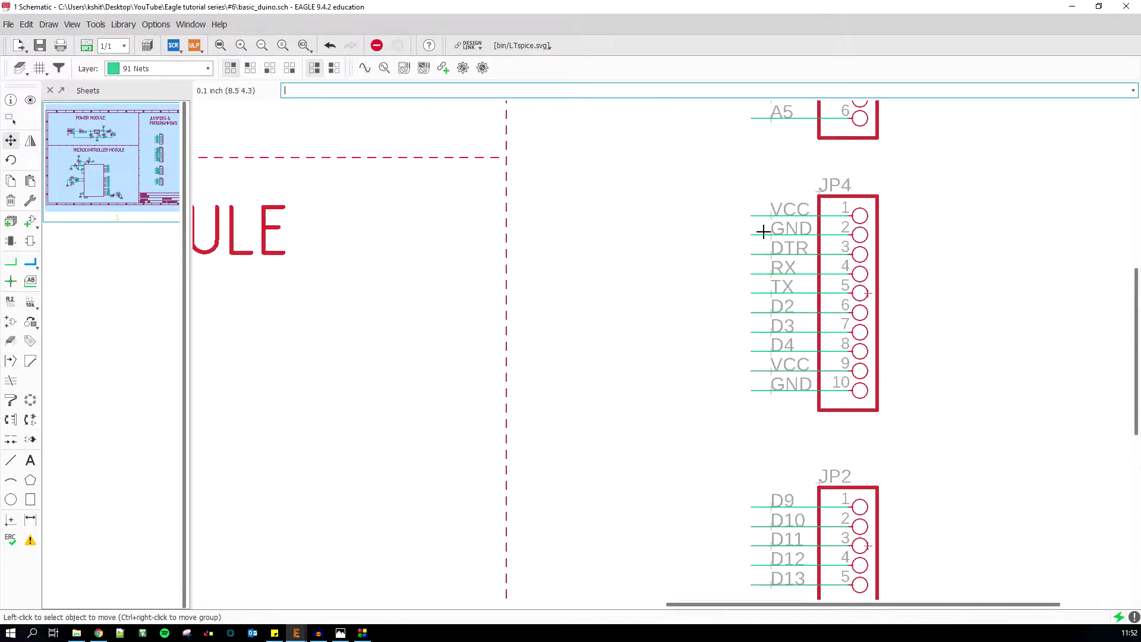
scroll(795, 251, "down", 3)
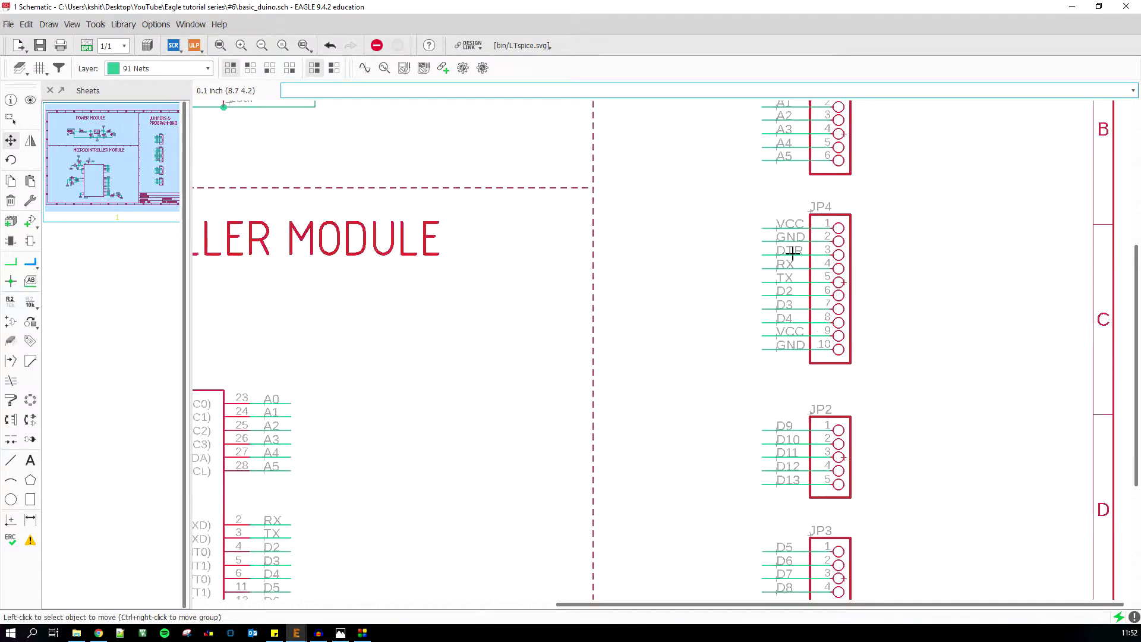
scroll(795, 253, "down", 1)
scroll(796, 252, "up", 2)
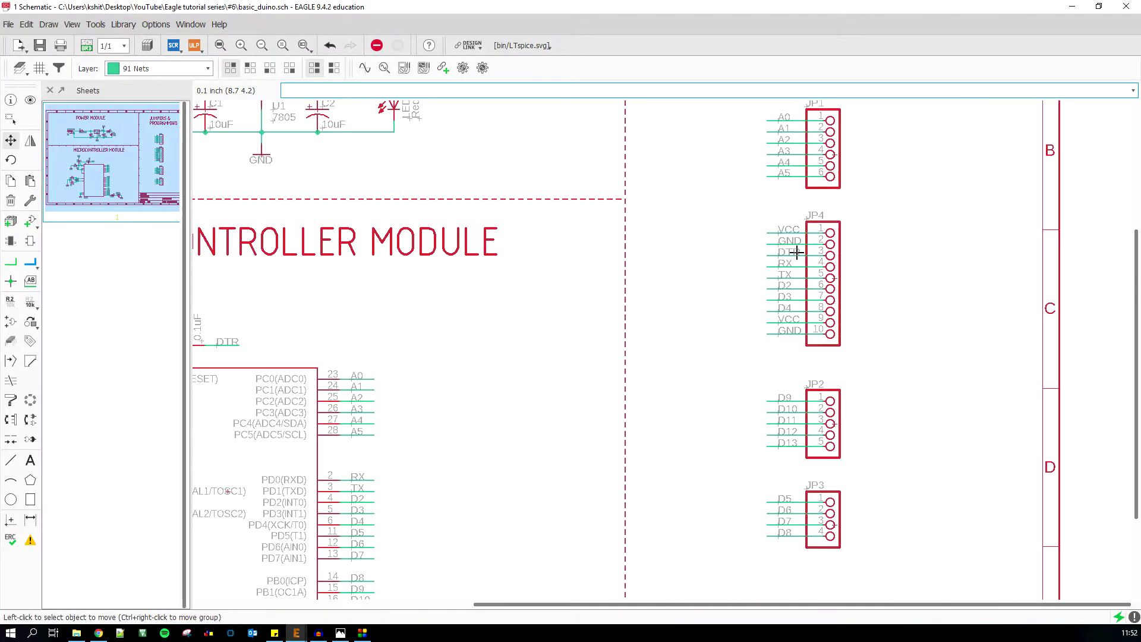
scroll(796, 252, "down", 1)
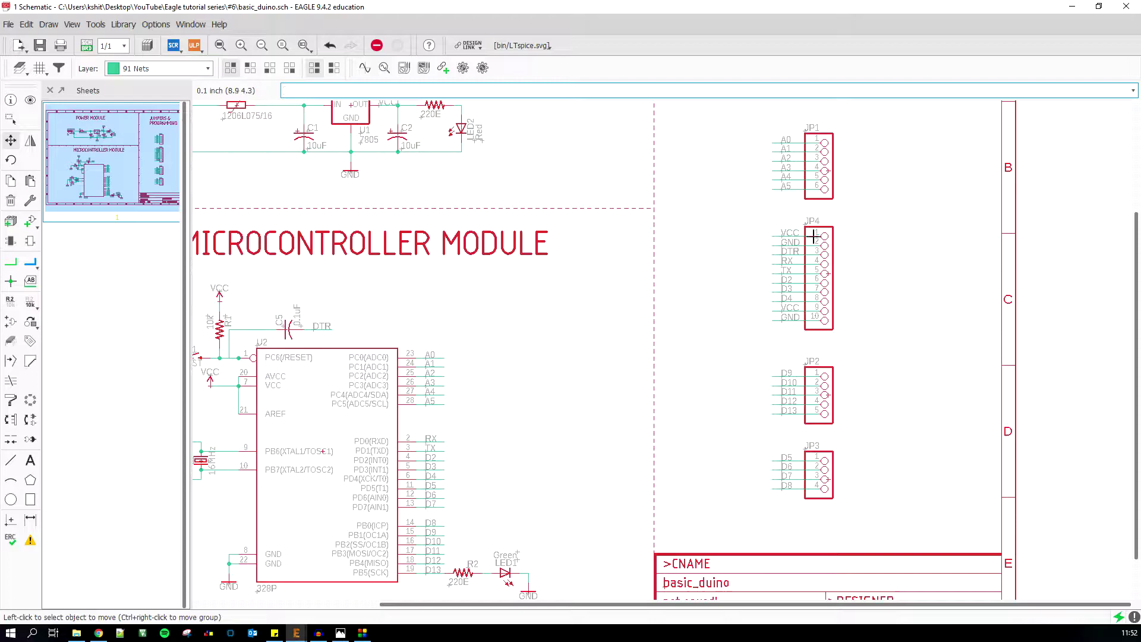
scroll(810, 237, "down", 1)
scroll(809, 244, "up", 2)
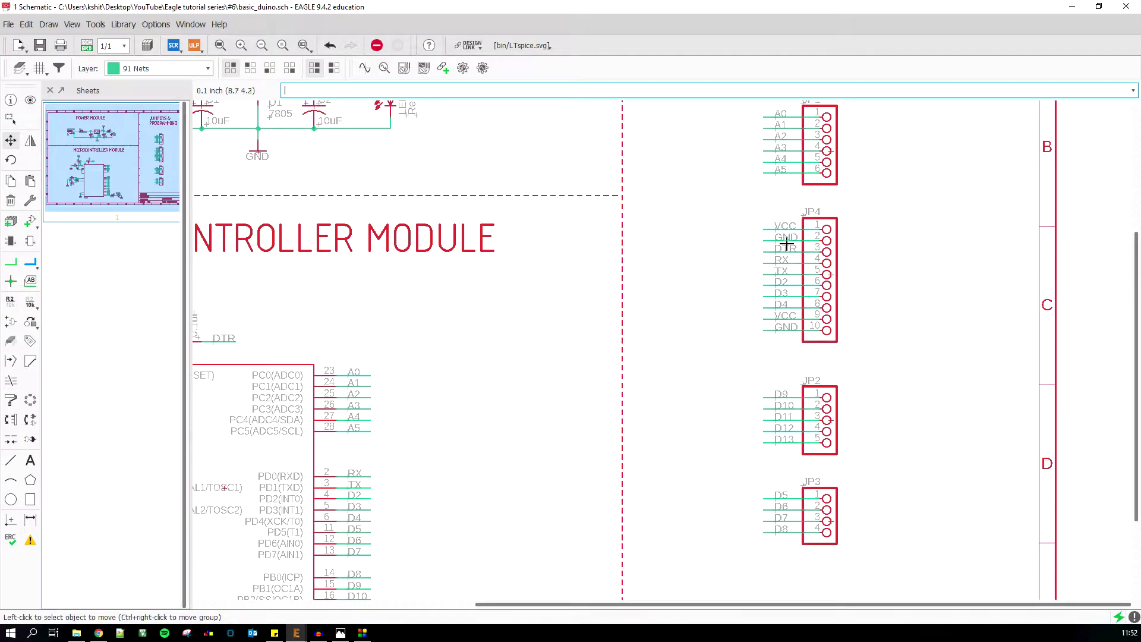
scroll(787, 271, "down", 1)
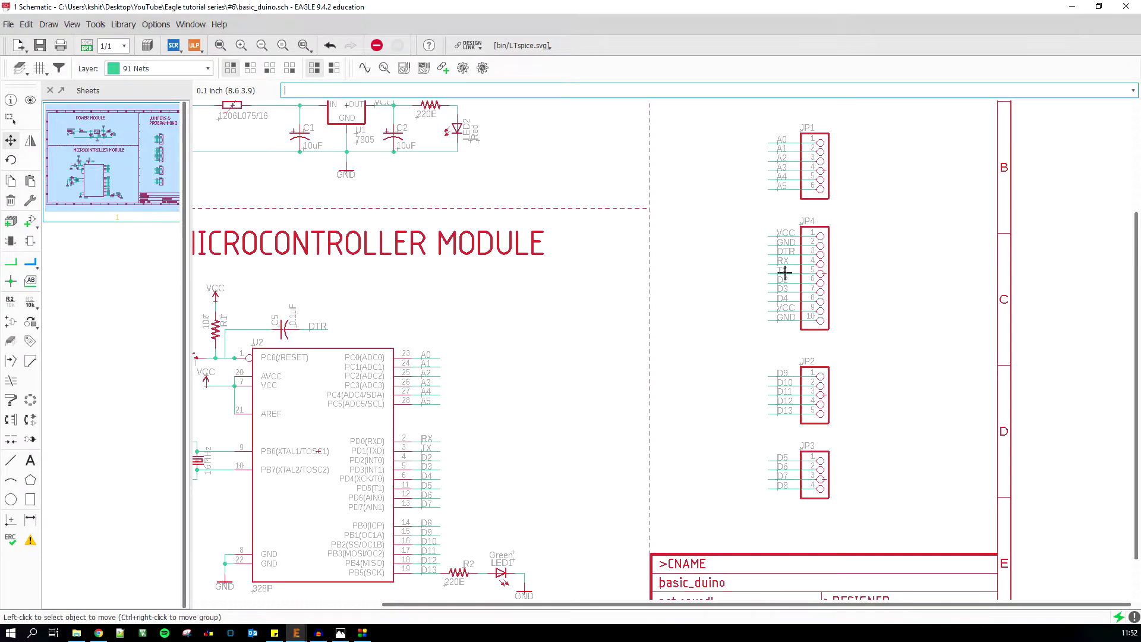
scroll(786, 273, "down", 1)
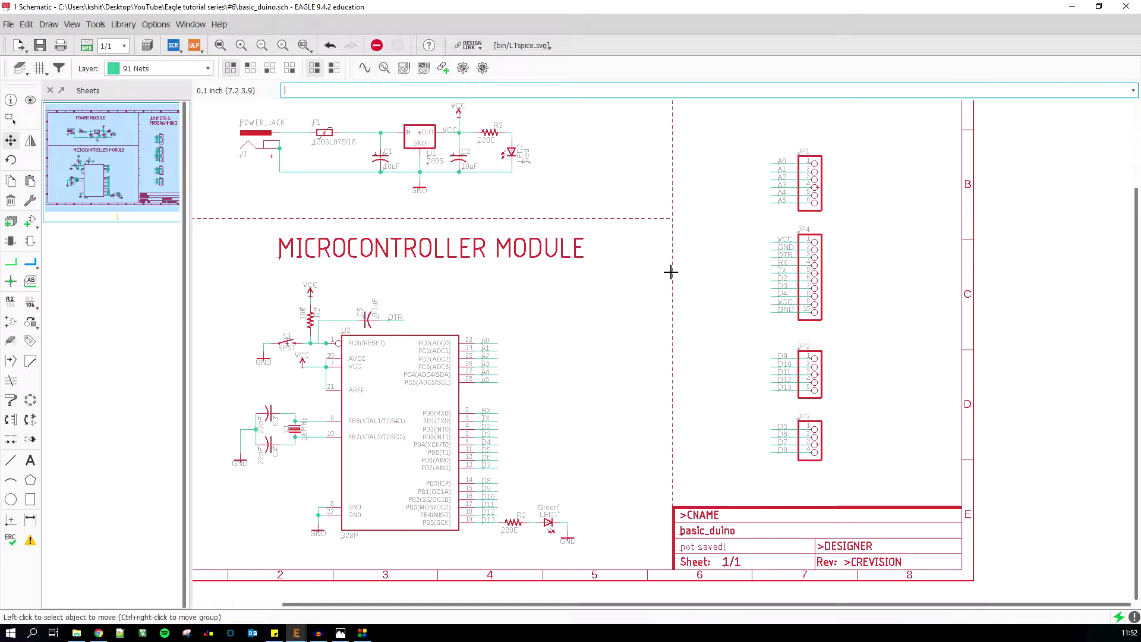
scroll(428, 530, "up", 2)
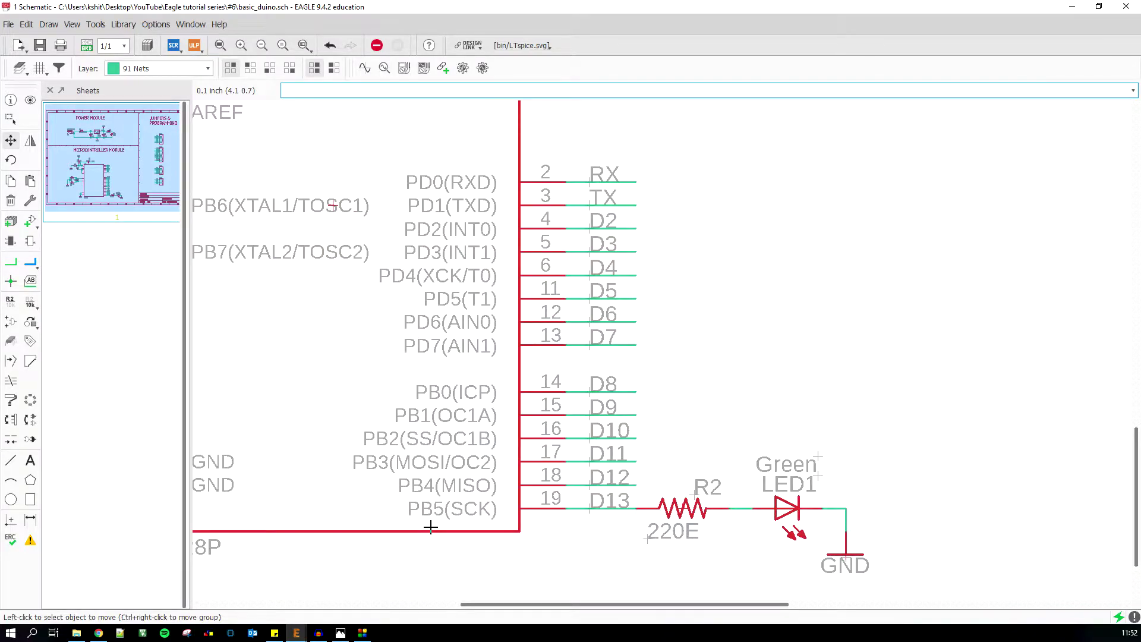
scroll(560, 482, "down", 1)
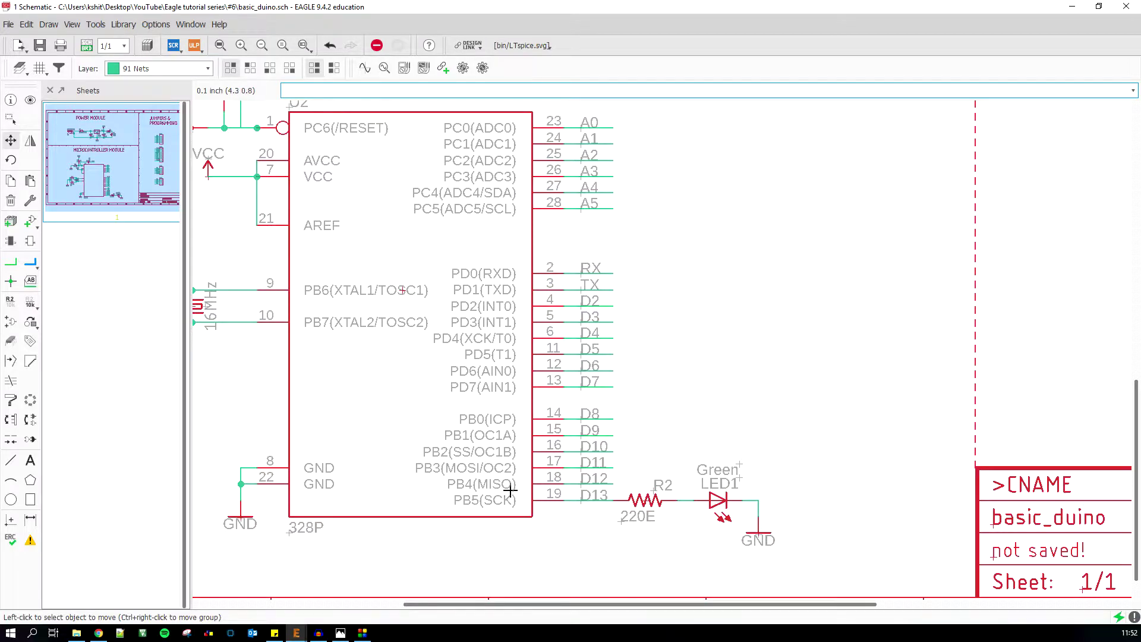
scroll(510, 490, "down", 1)
scroll(543, 441, "down", 1)
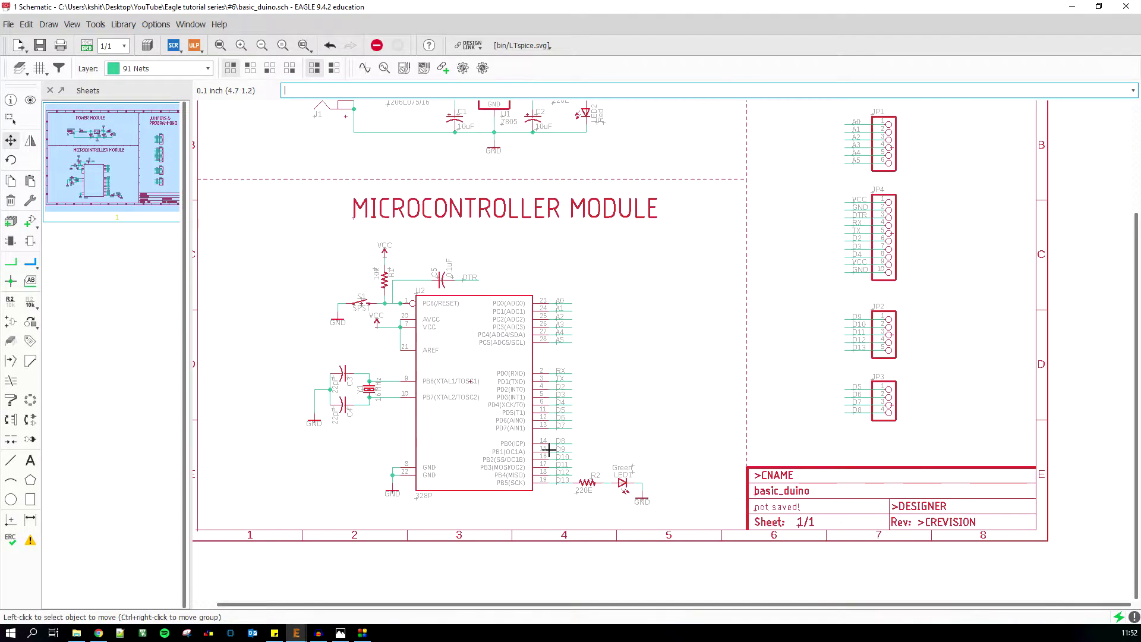
scroll(399, 293, "up", 2)
scroll(399, 293, "up", 2)
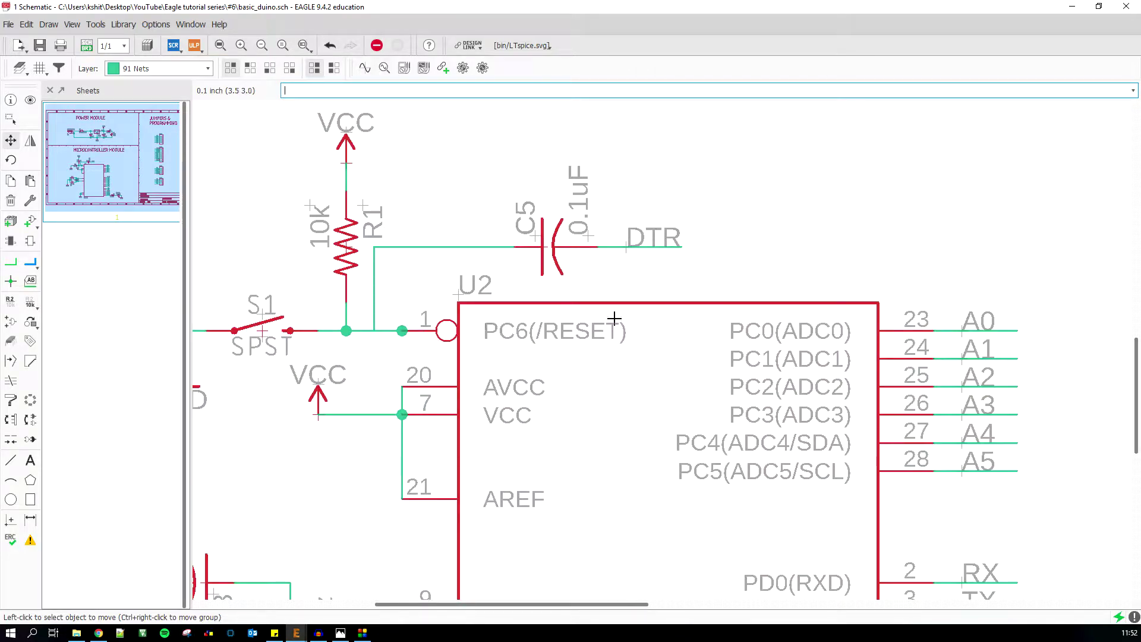
scroll(378, 331, "down", 3)
scroll(879, 189, "up", 1)
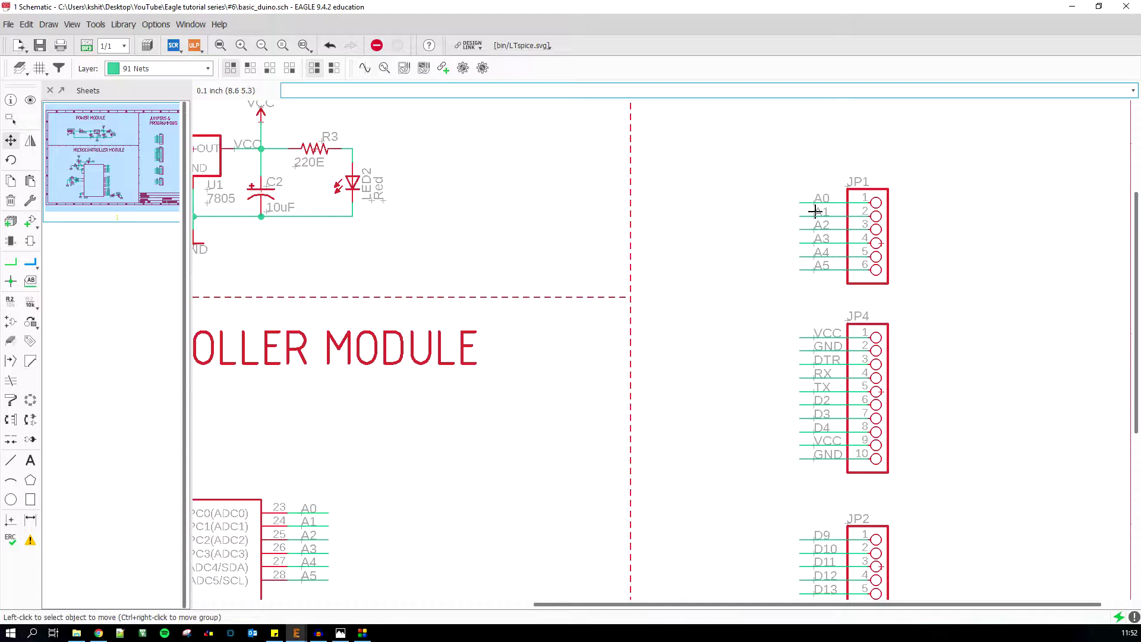
Add a PINHD-1X3 three-pin header as JP5 beside JP1.
left_click(30, 221)
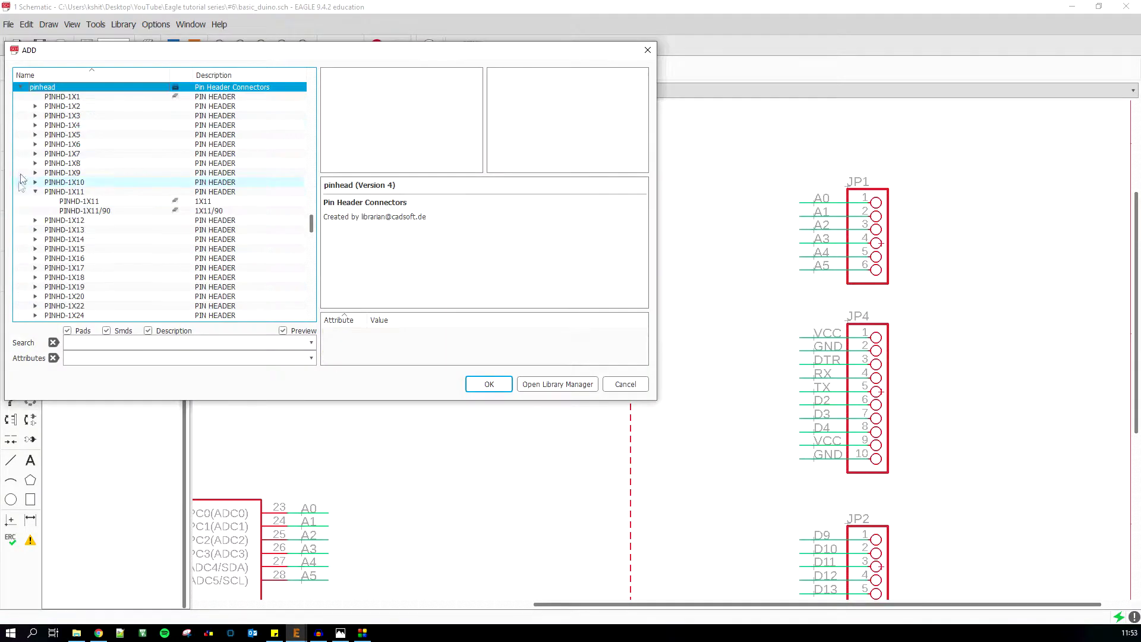
left_click(63, 124)
left_click(489, 384)
left_click(740, 208)
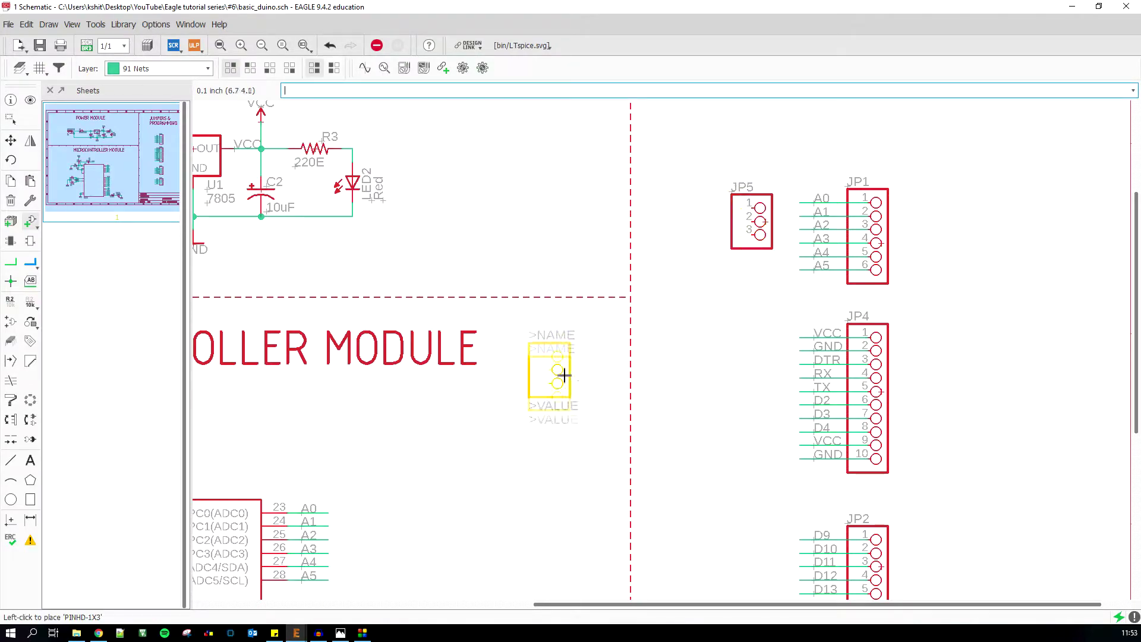
scroll(750, 206, "down", 2)
scroll(389, 330, "up", 8)
Move R1's 10k value label to sit beside R1.
key("F7")
left_click(326, 193)
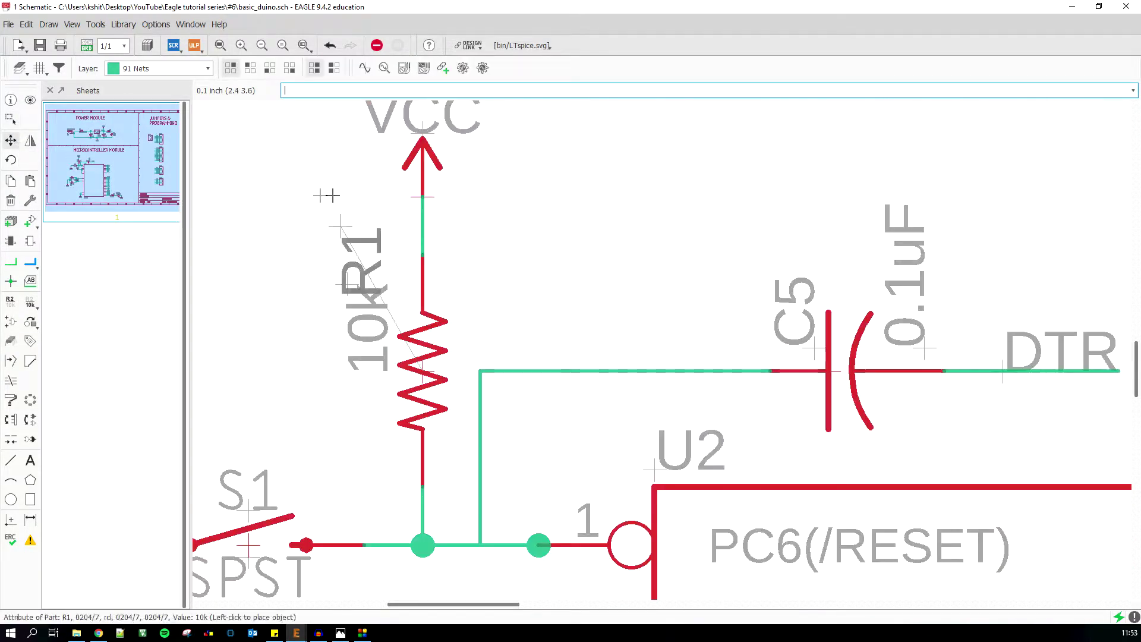
left_click(345, 310)
scroll(293, 424, "down", 3)
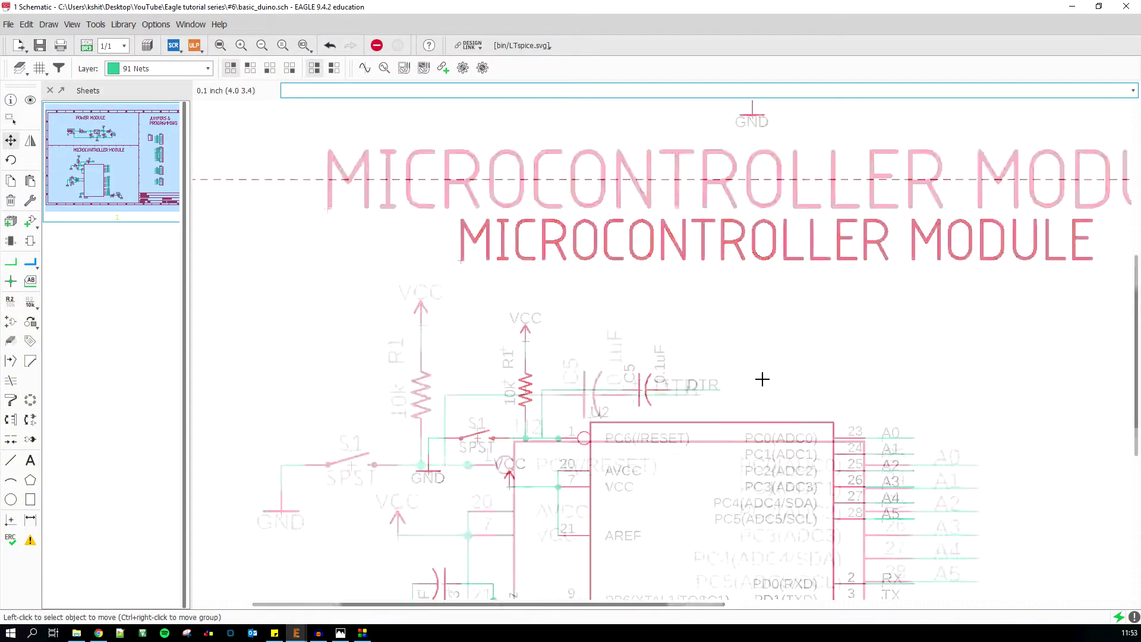
Draw a net stub off the reset junction, name it !RESET and place its label.
key("n")
left_click(381, 398)
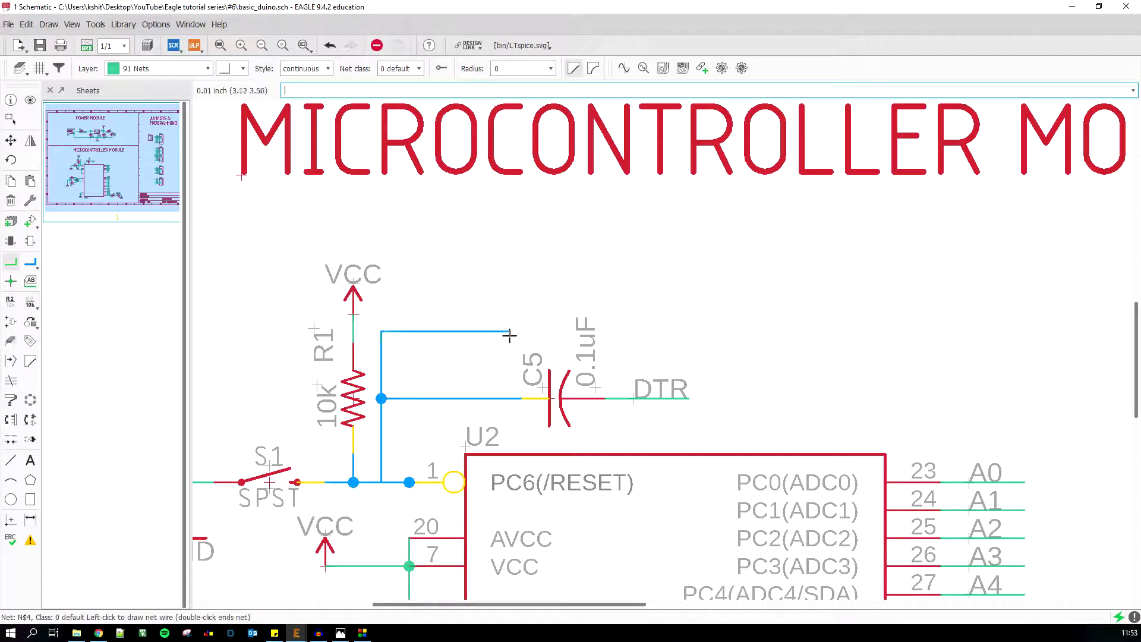
double_click(514, 331)
left_click(10, 301)
left_click(426, 331)
type("l")
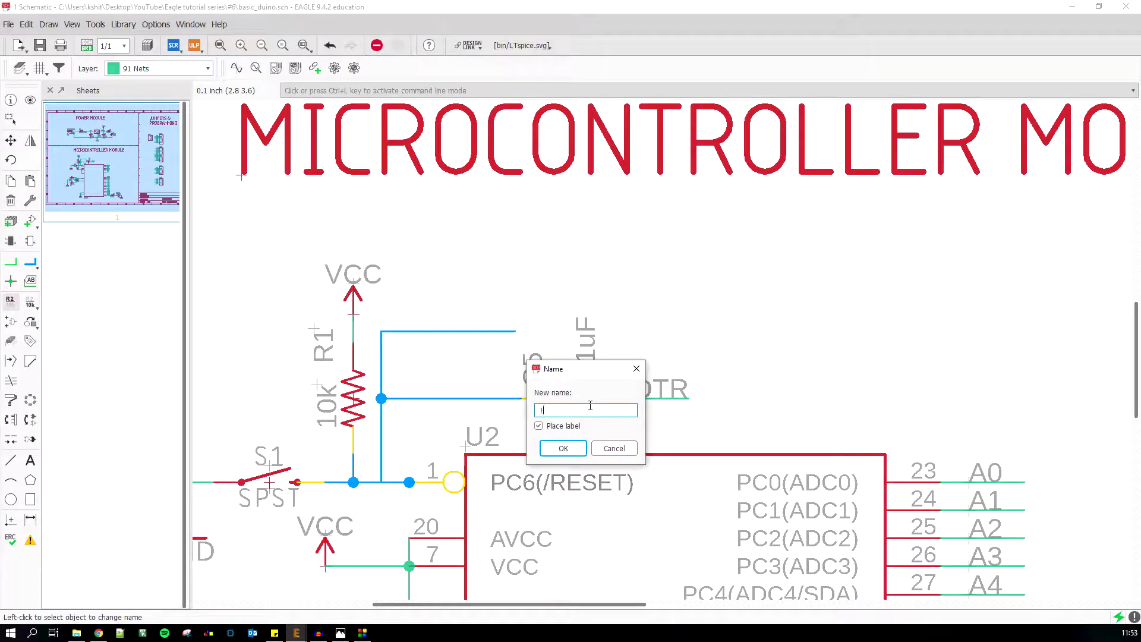
left_click(563, 448)
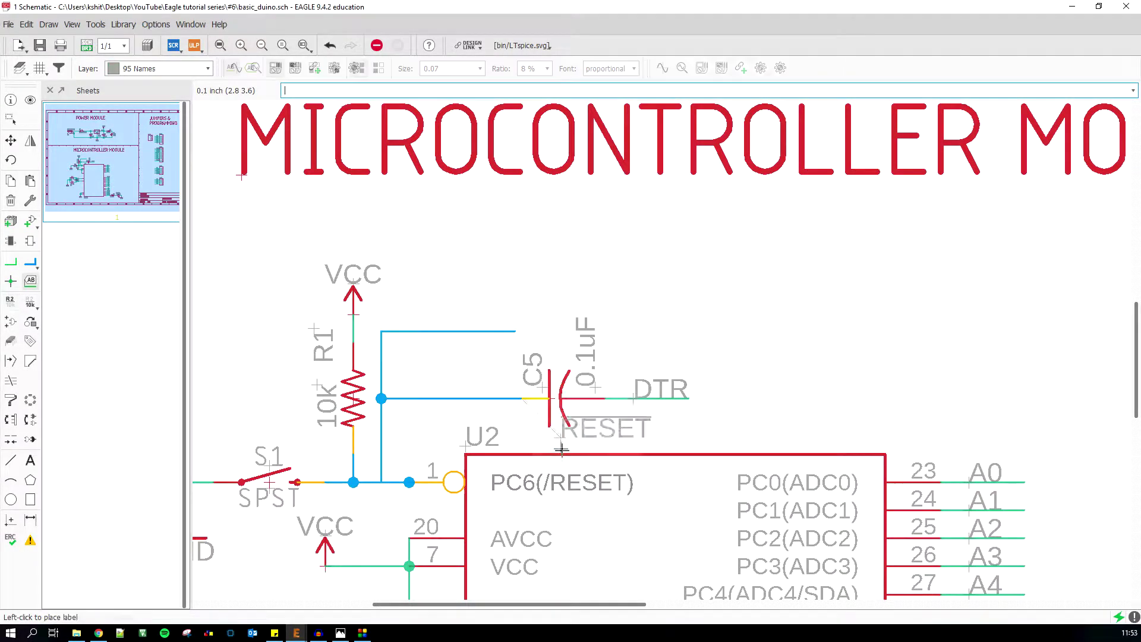
left_click(394, 326)
Move header JP5 to sit beside JP4.
middle_click_drag(394, 325, 369, 366)
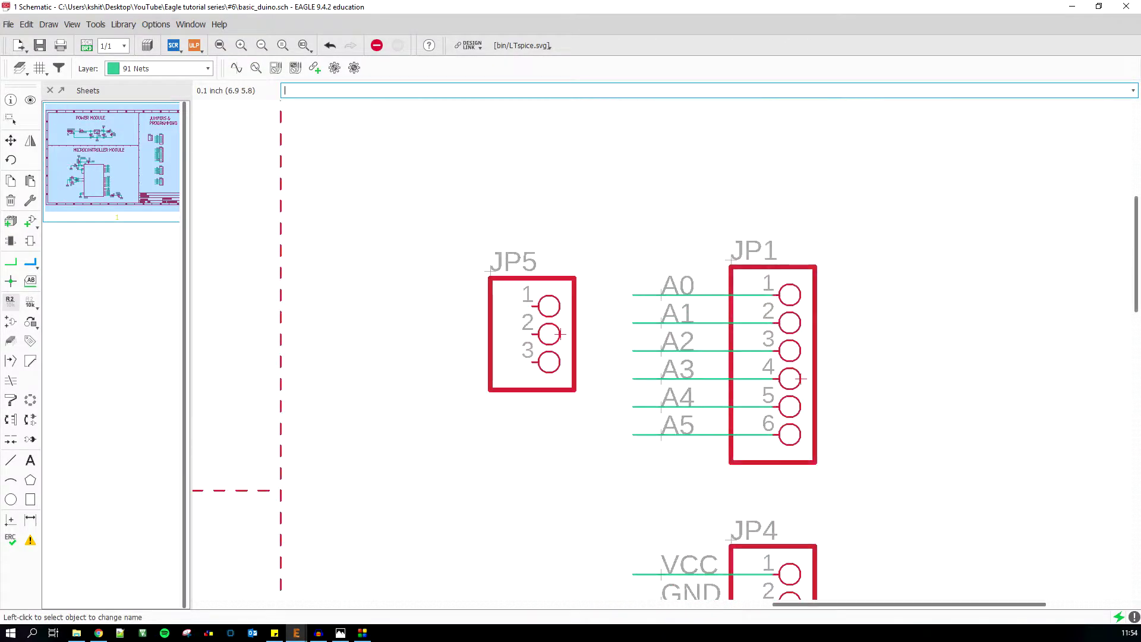
left_click(558, 334)
scroll(591, 377, "down", 3)
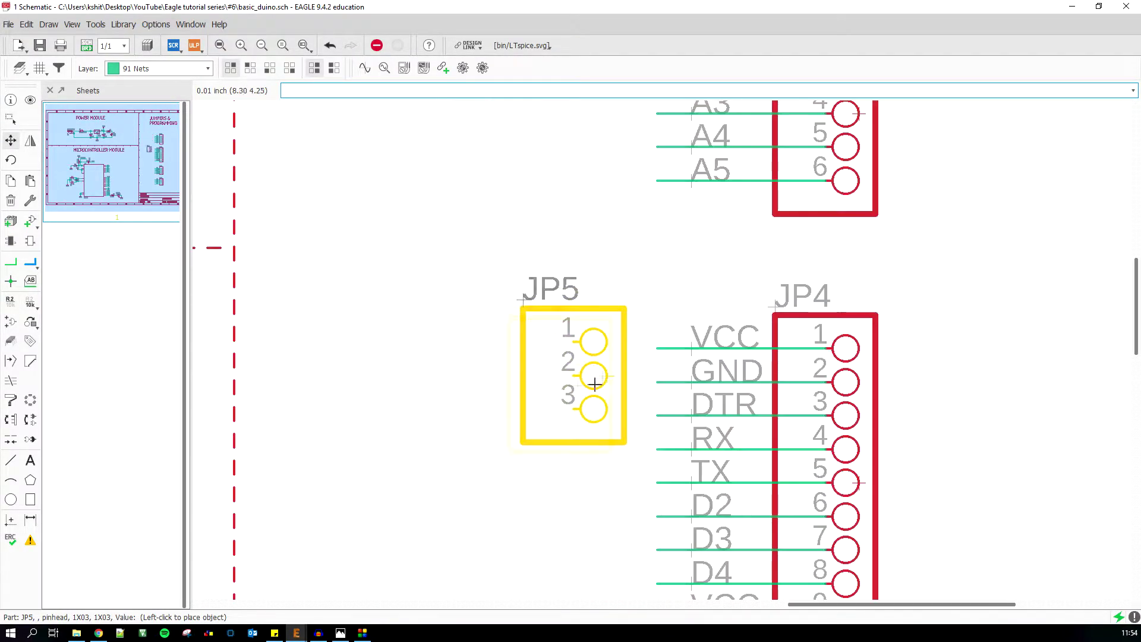
left_click(570, 382)
Wire JP5 pin 1 to JP4's VCC line and pin 2 to GND.
key("n")
left_click(541, 344)
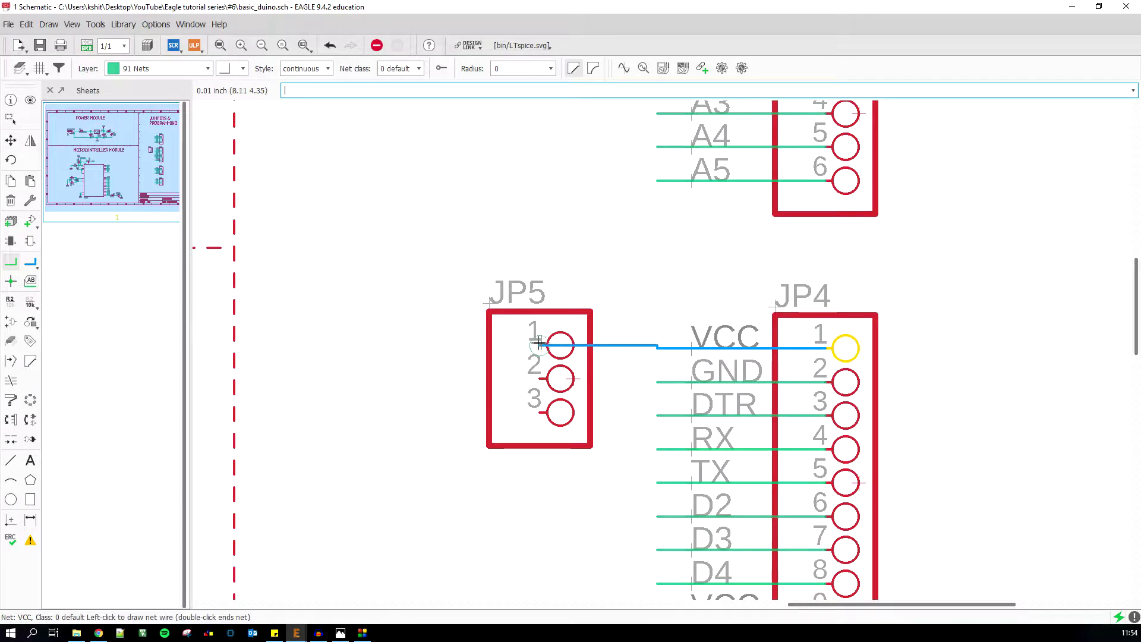
left_click(657, 346)
left_click(542, 379)
left_click(658, 382)
scroll(708, 416, "down", 2)
scroll(573, 437, "up", 4)
Draw a wire leftward from JP5 pin 3 and name its net !RESET.
left_click(600, 393)
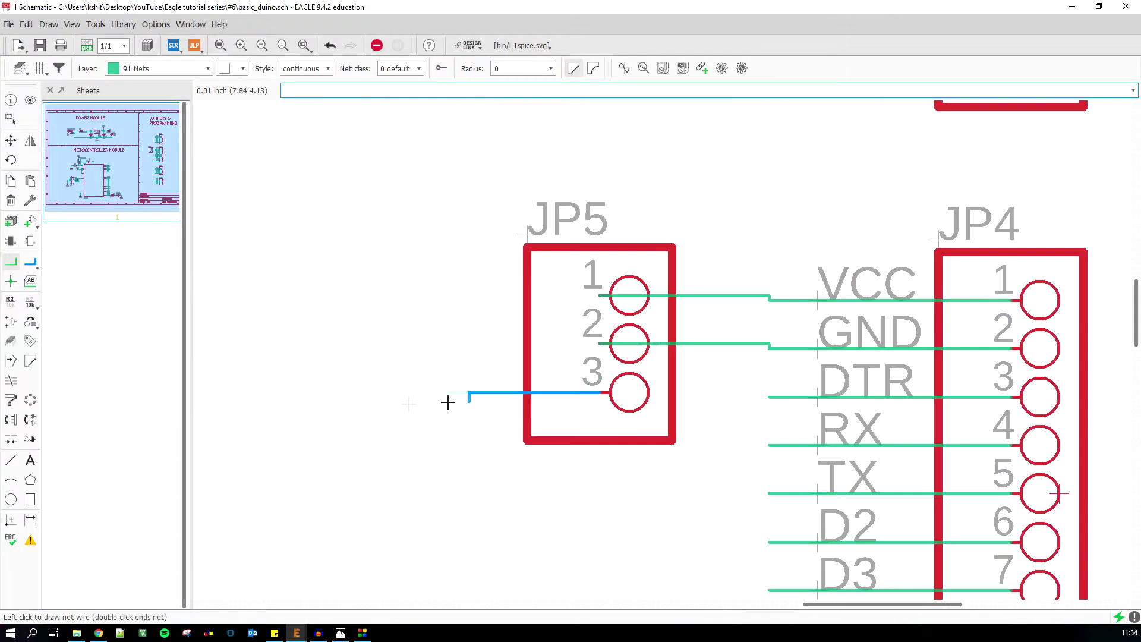
double_click(309, 390)
key("ctrl+n")
left_click(382, 395)
type("!R")
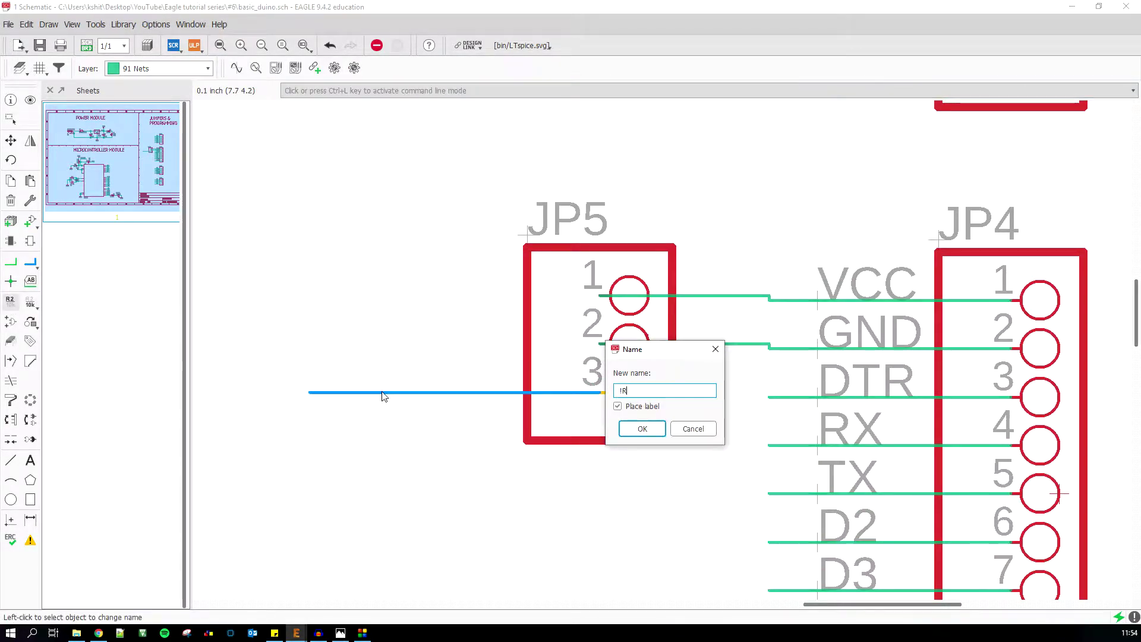
type("ESET")
key("Return")
key("Escape")
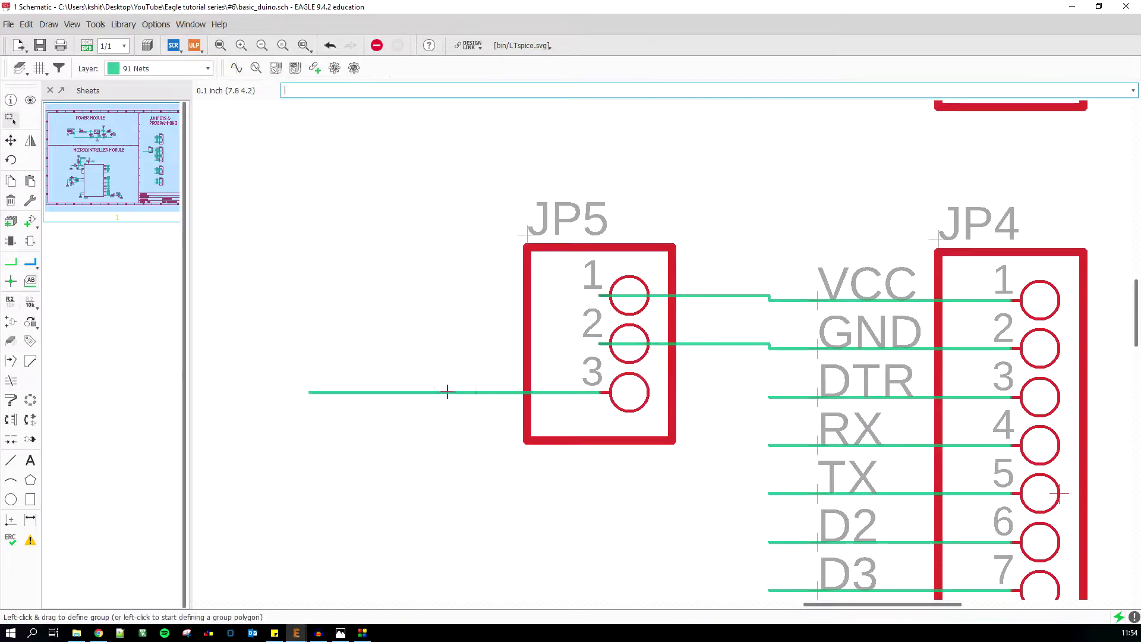
Add a RESET net label above the pin 3 wire.
key("ctrl+n")
left_click(594, 393)
left_click(642, 429)
left_click(642, 434)
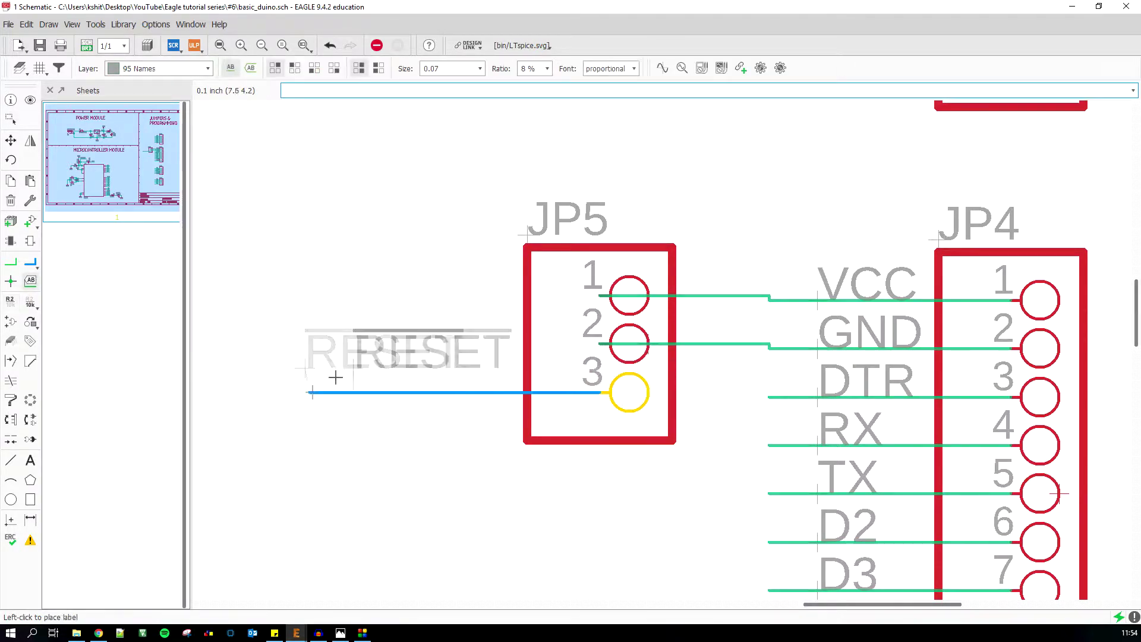
left_click(310, 388)
Begin renaming JP5 but cancel without changing it.
key("ctrl+n")
left_click(644, 350)
left_click(644, 350)
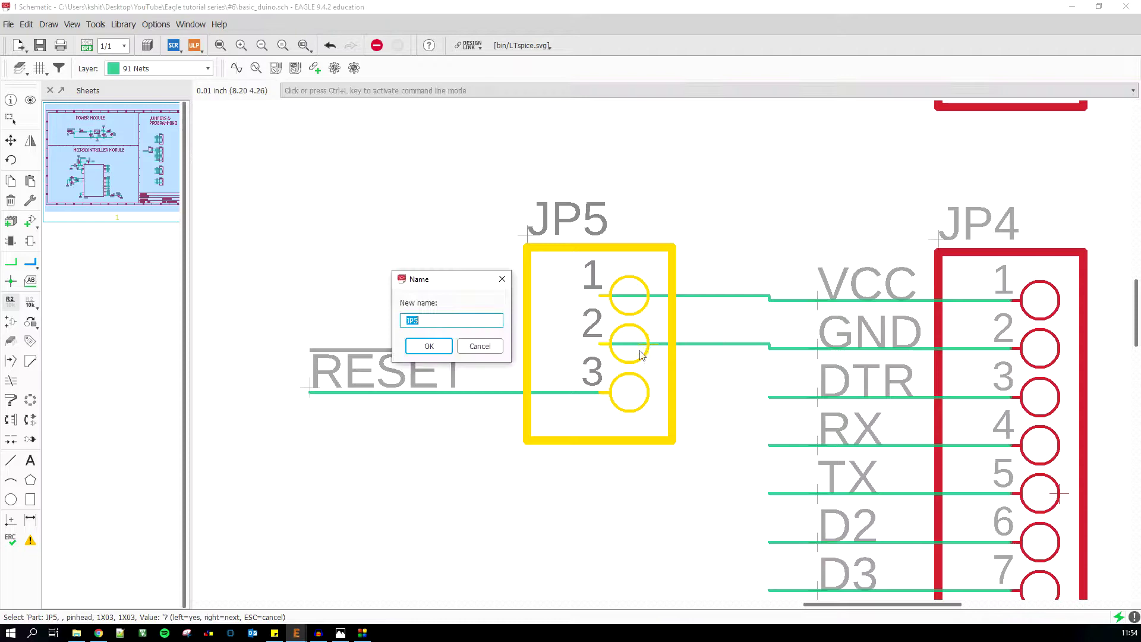
left_click(480, 347)
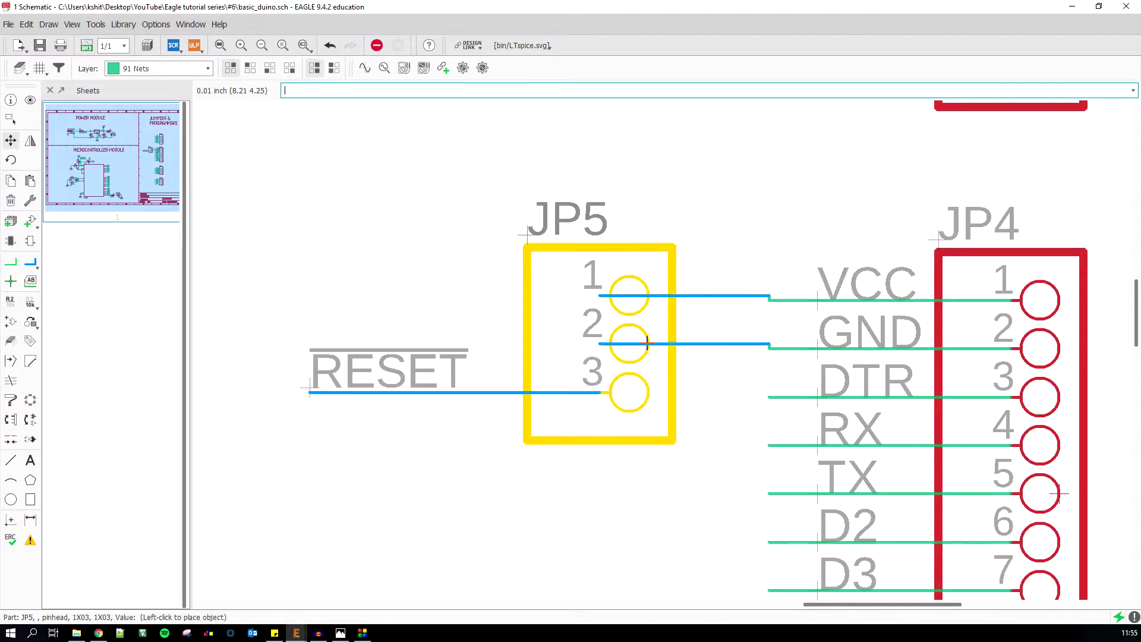
With Move (F7), shift the JP5 header slightly lower.
key("F7")
scroll(708, 293, "up", 2)
left_click(707, 293)
scroll(578, 307, "down", 3)
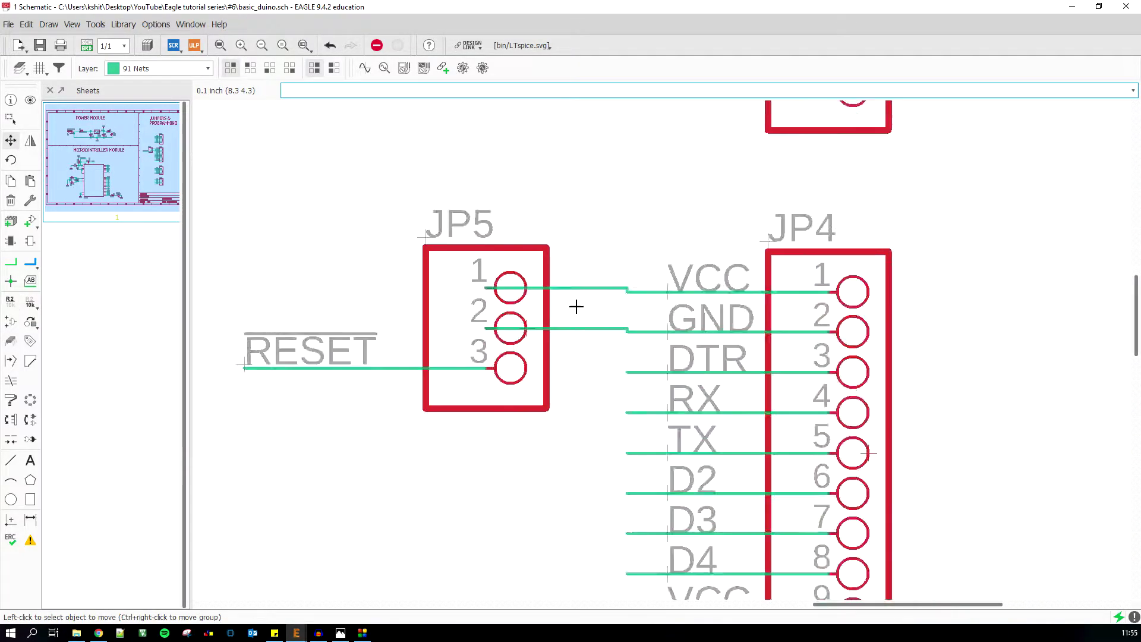
scroll(308, 288, "up", 1)
scroll(528, 326, "up", 4)
left_click(550, 327)
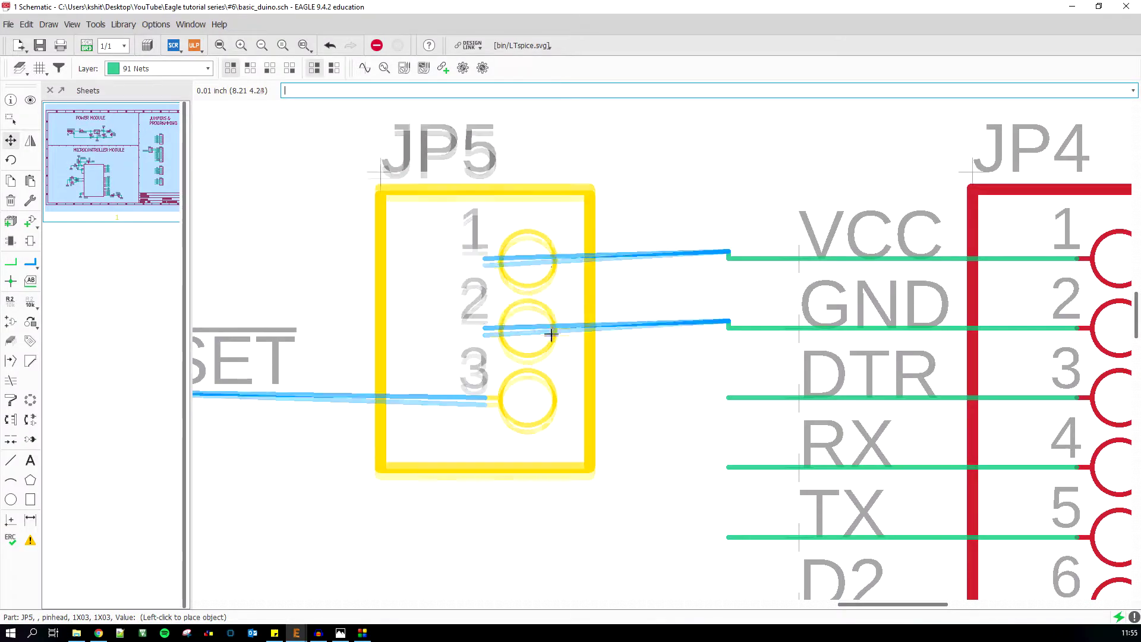
left_click(551, 334)
Straighten the VCC and GND wire ends and realign JP5 pins 1–2 with them.
left_click(728, 255)
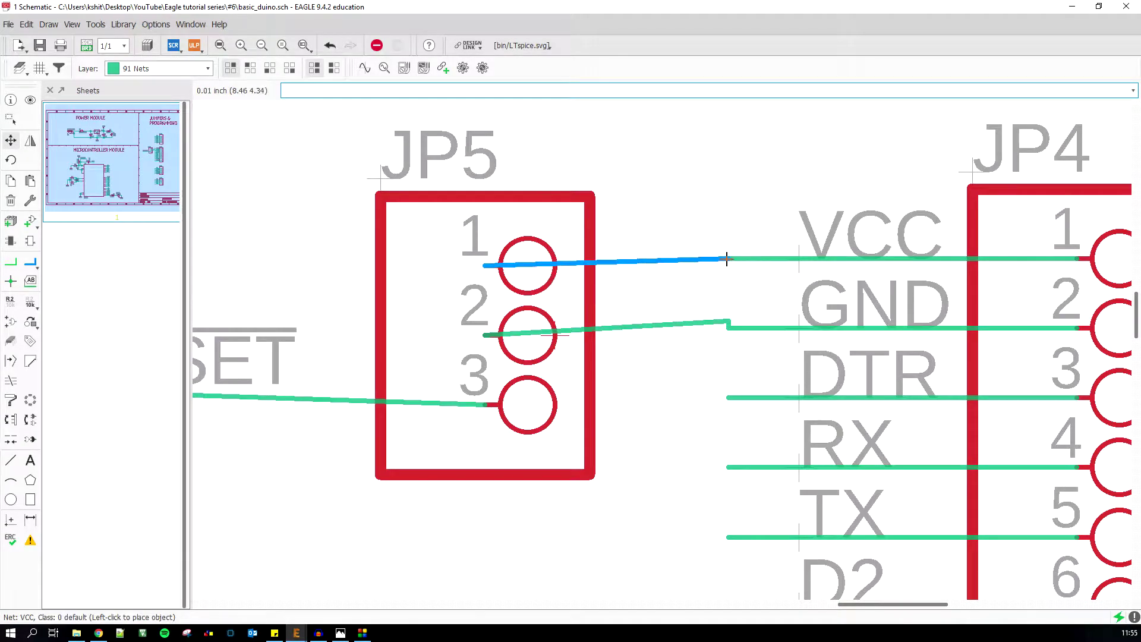
left_click(728, 258)
left_click(729, 327)
left_click(728, 328)
left_click(528, 334)
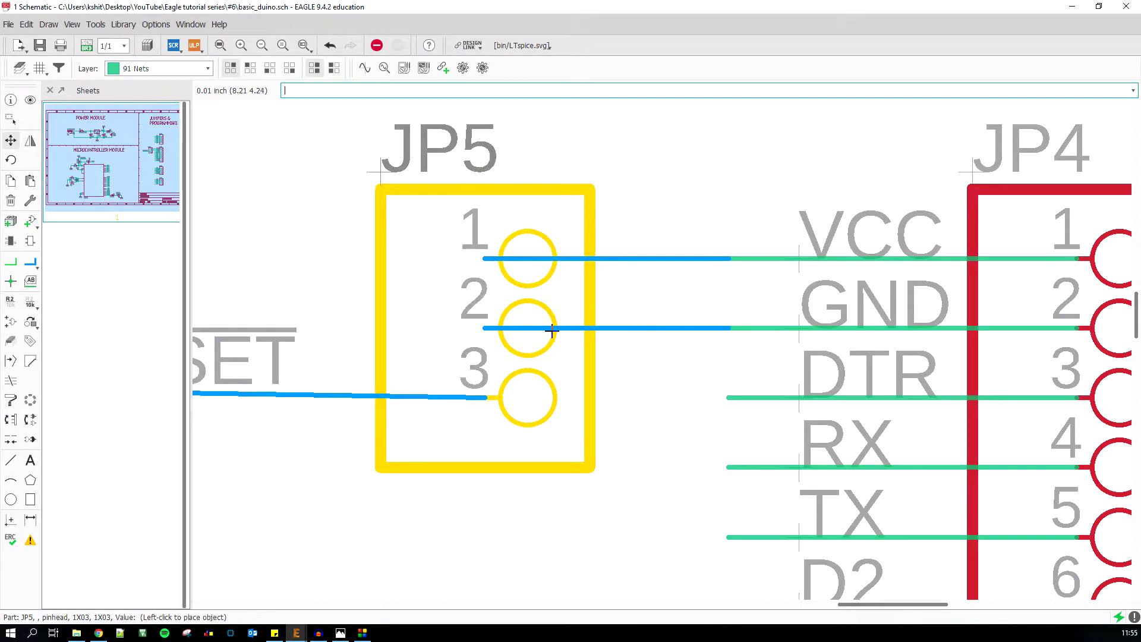
left_click(528, 326)
Straighten the RESET wire onto JP5 pin 3 and set the RESET label onto it.
scroll(354, 349, "up", 2)
left_click(333, 336)
left_click(331, 347)
left_click(334, 325)
left_click(344, 347)
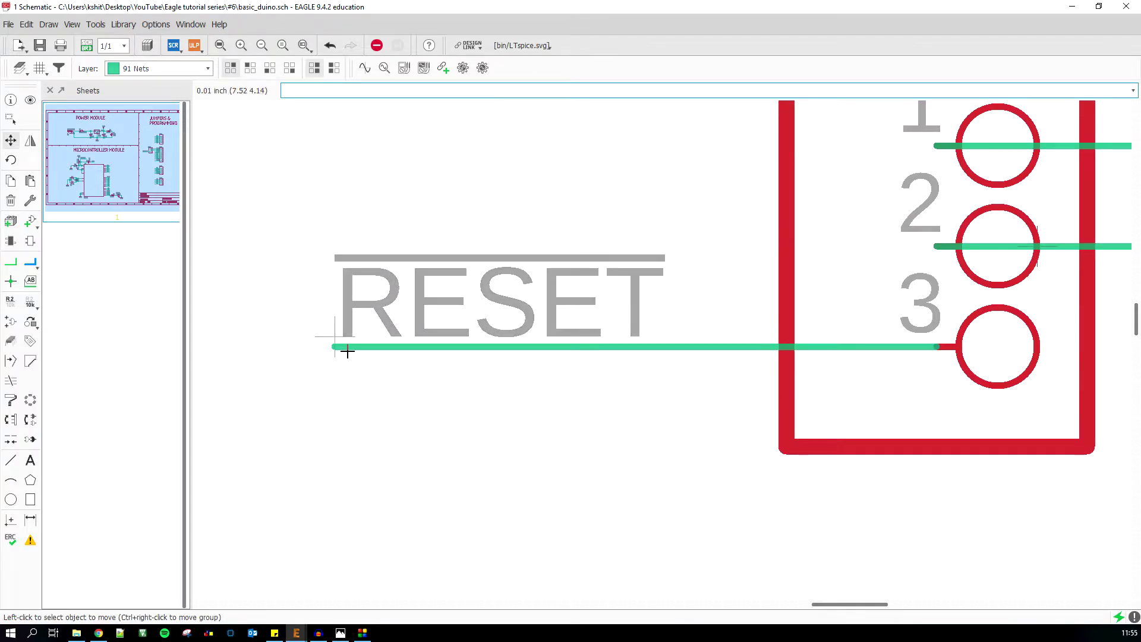
Zoom out over the full basic_duino schematic and open the Grid settings.
scroll(345, 348, "down", 5)
scroll(427, 371, "up", 1)
scroll(637, 369, "down", 2)
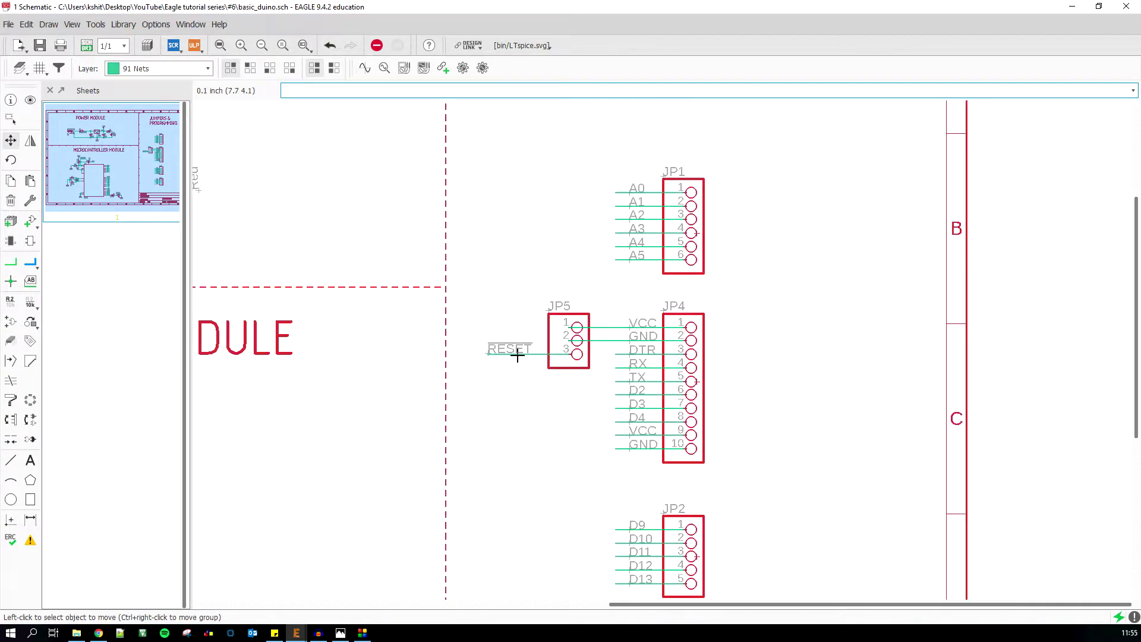
scroll(604, 352, "down", 2)
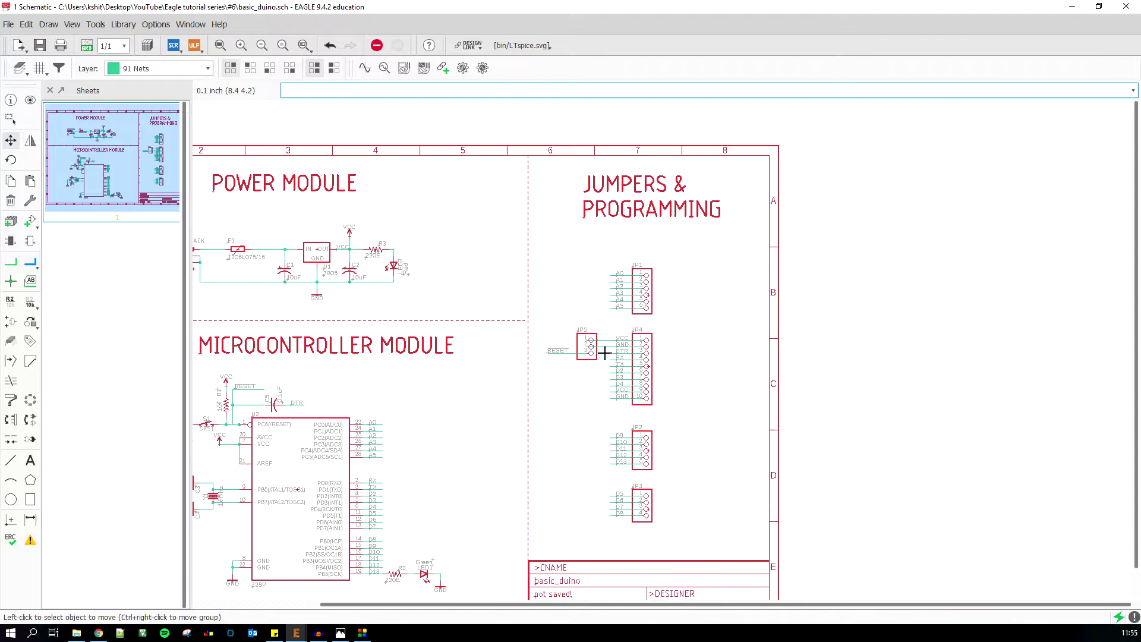
scroll(595, 349, "down", 2)
scroll(594, 363, "up", 2)
scroll(618, 387, "down", 1)
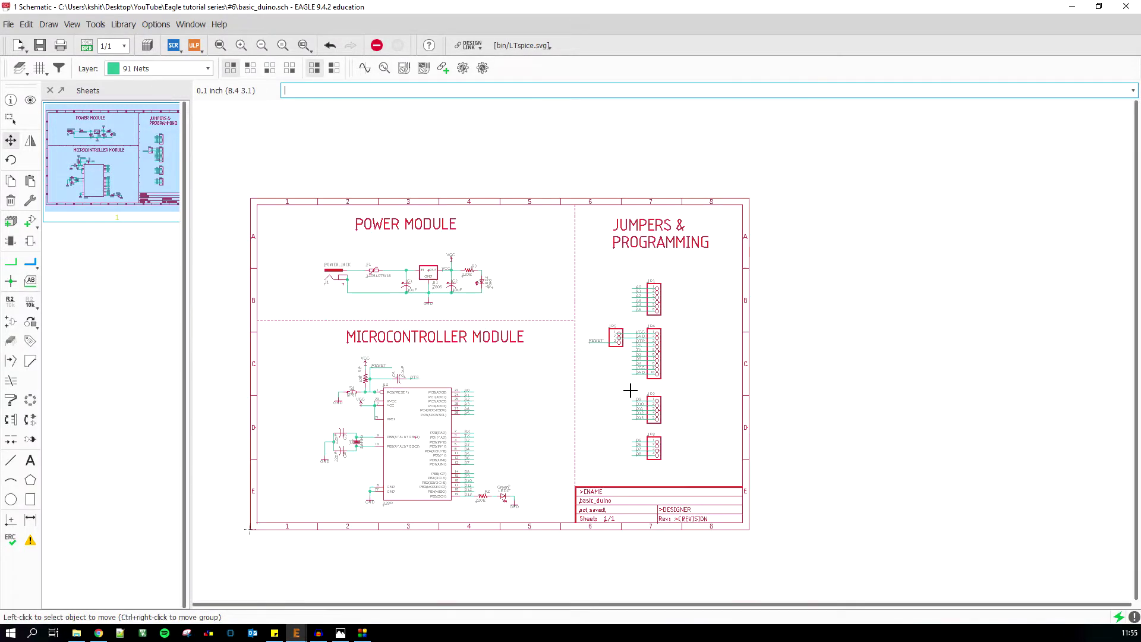
scroll(416, 387, "up", 1)
left_click(40, 69)
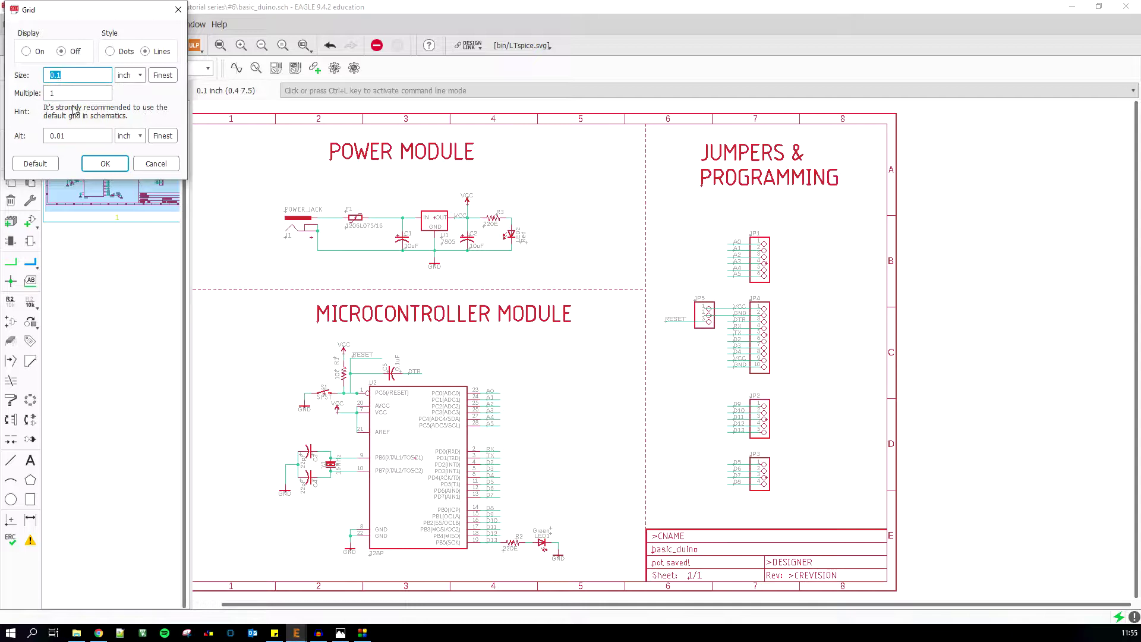
Keep the grid at 0.1 inch with display off and confirm with OK.
left_click(106, 161)
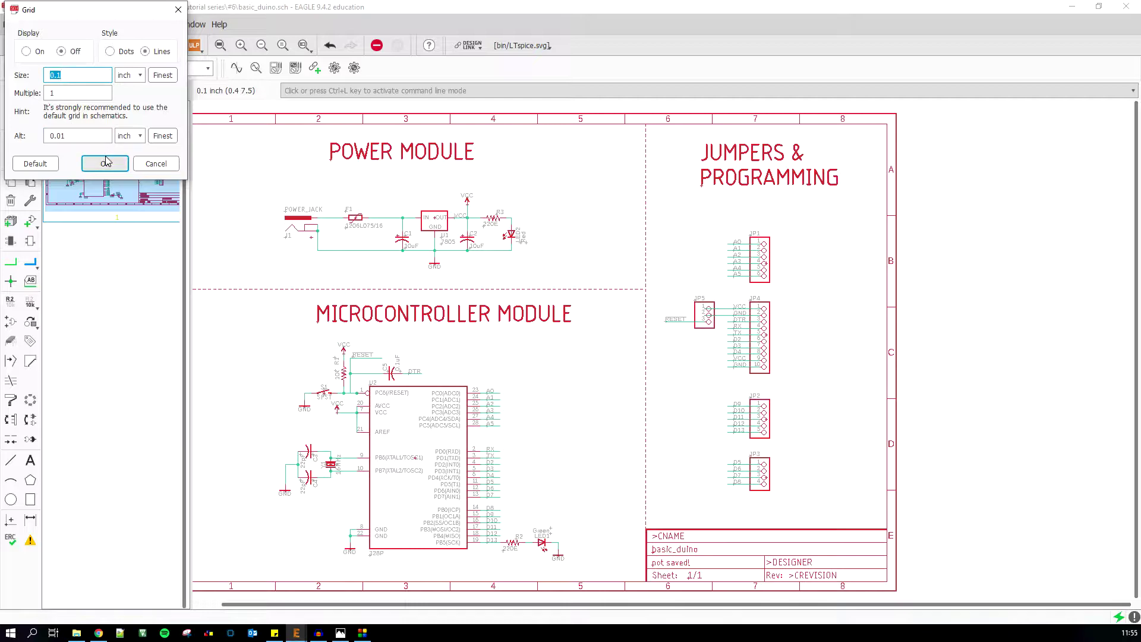
Save basic_duino with Ctrl+S so the title block shows 28/07/2019 11:56.
scroll(542, 301, "down", 2)
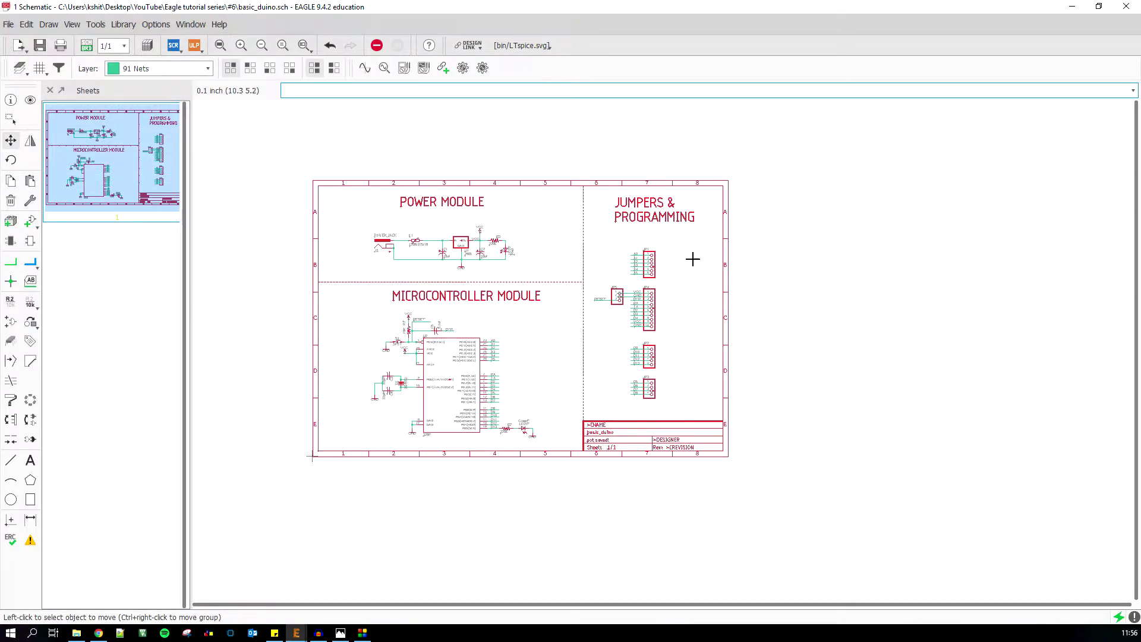
scroll(474, 356, "up", 2)
scroll(696, 306, "down", 2)
scroll(661, 147, "up", 1)
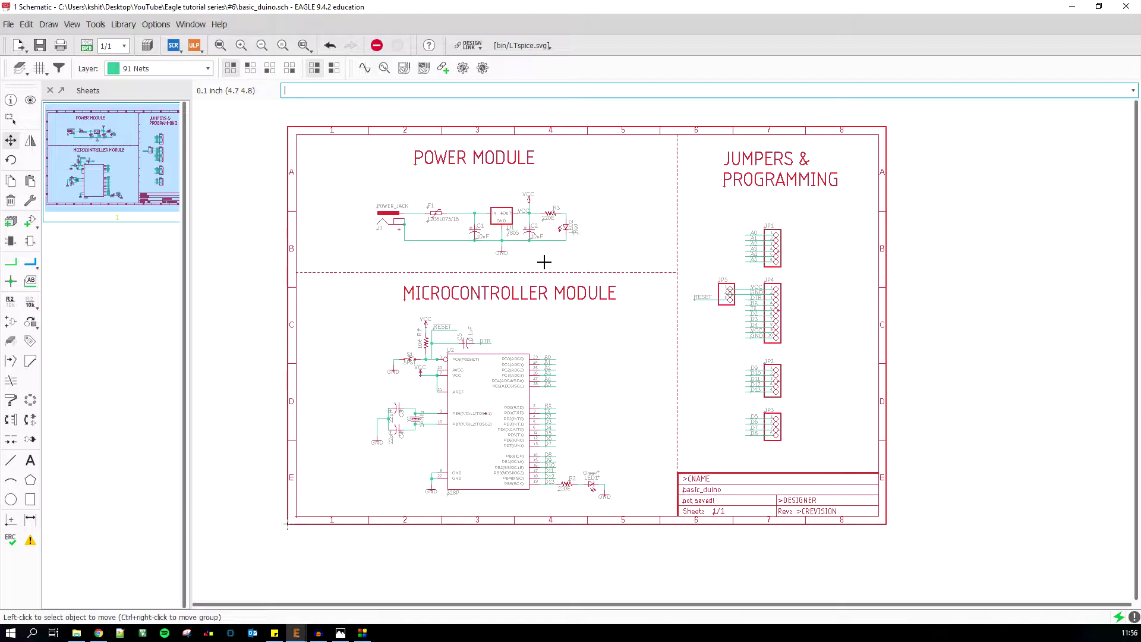
scroll(904, 515, "up", 2)
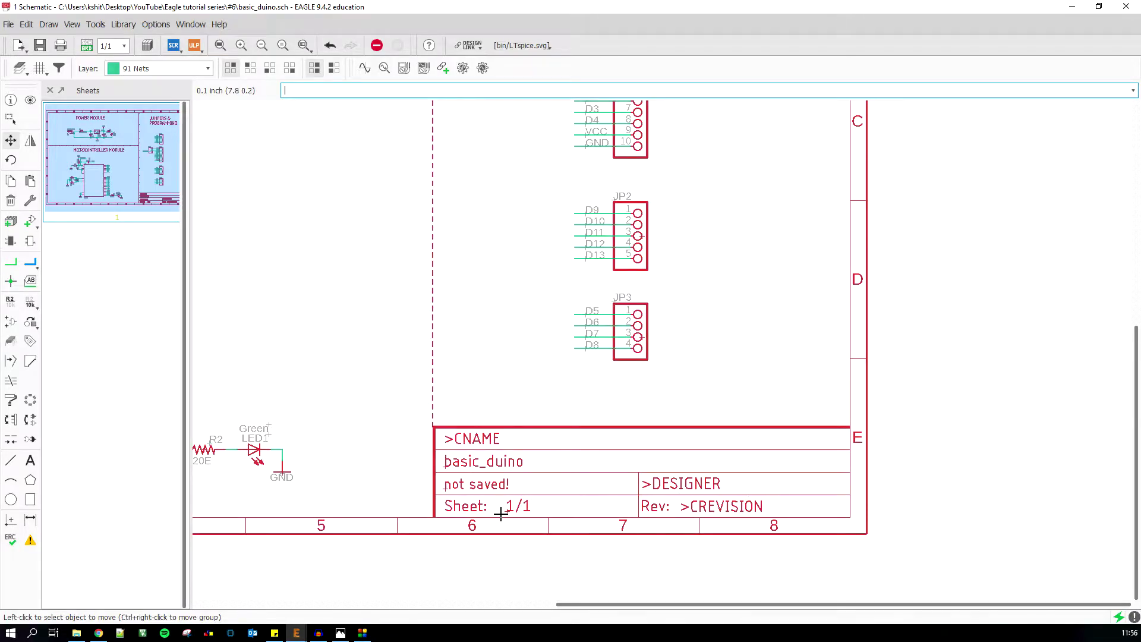
scroll(508, 514, "up", 2)
scroll(507, 514, "down", 2)
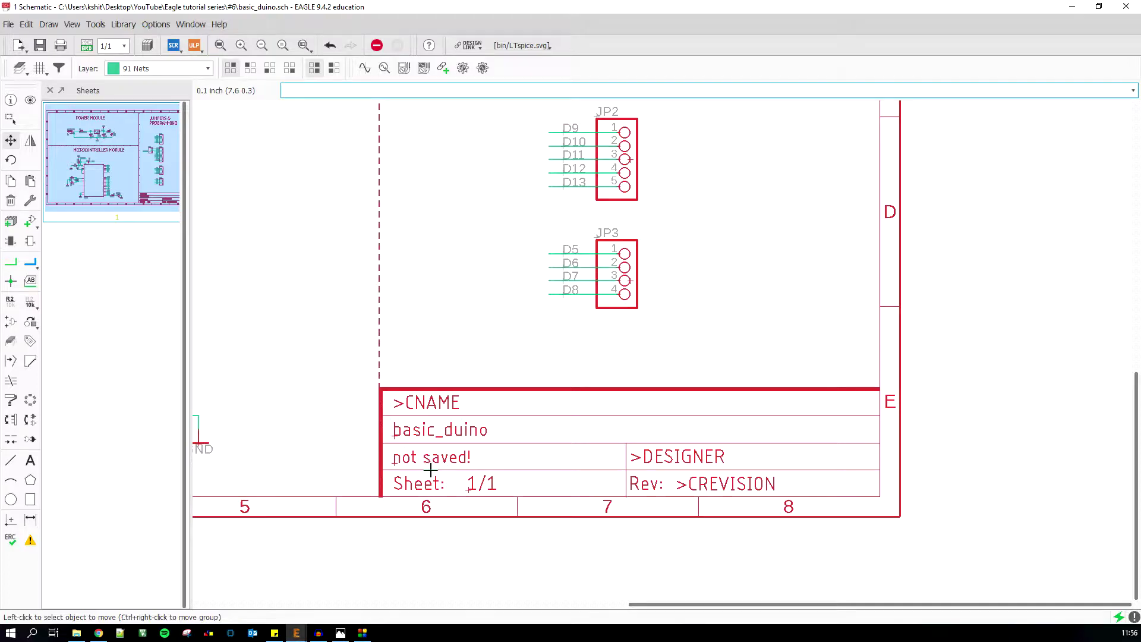
key("ctrl+s")
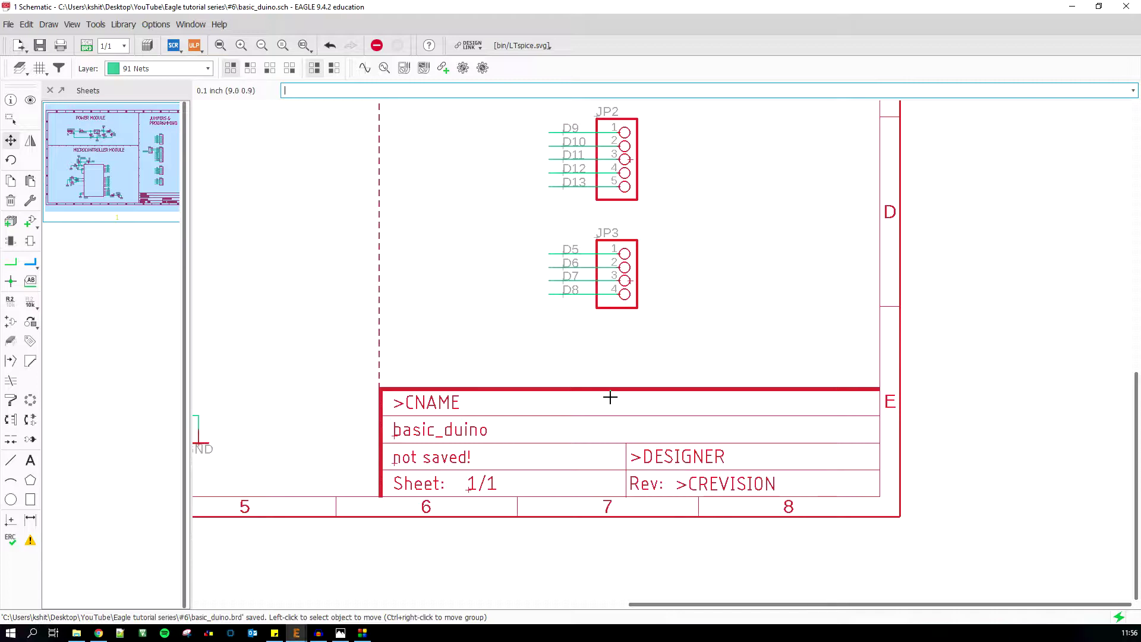
scroll(609, 333, "down", 2)
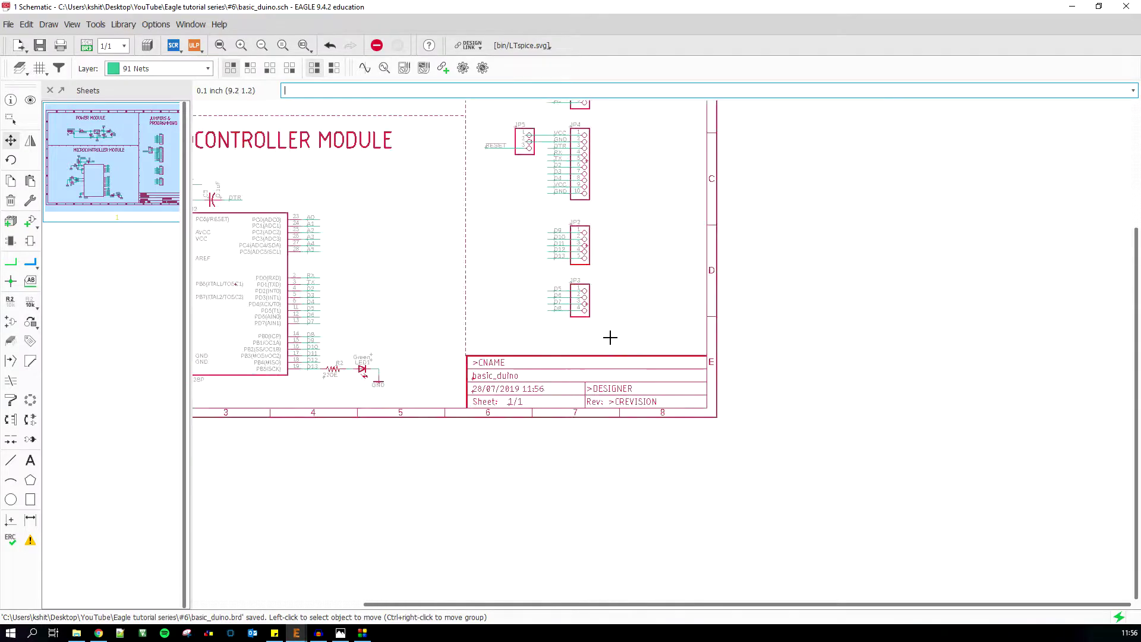
scroll(609, 334, "up", 2)
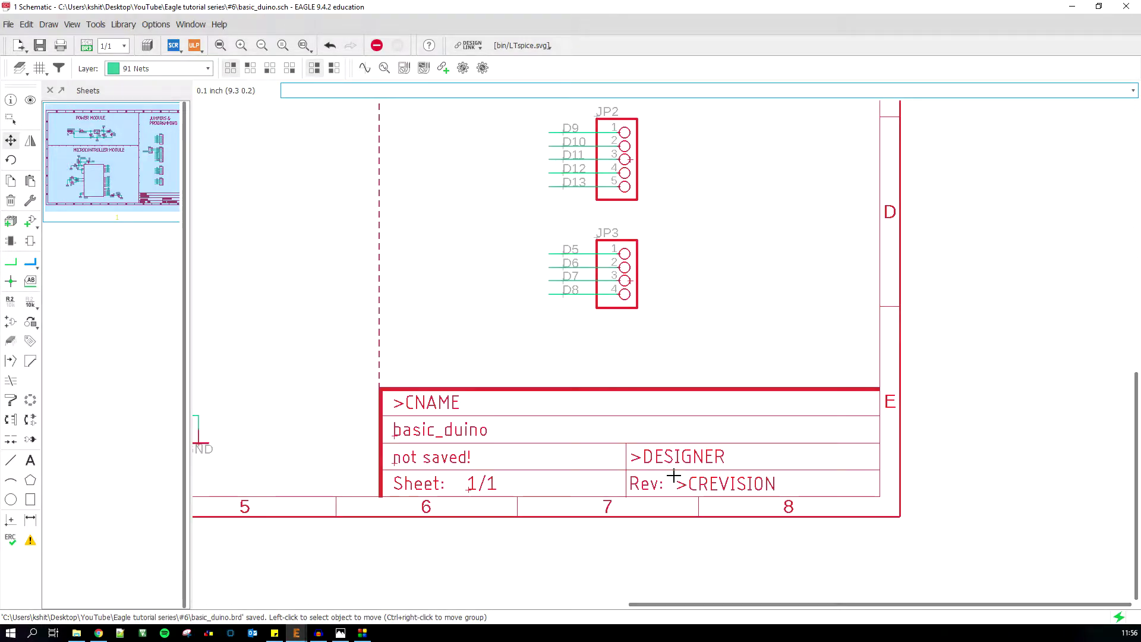
key("ctrl+s")
scroll(669, 479, "down", 1)
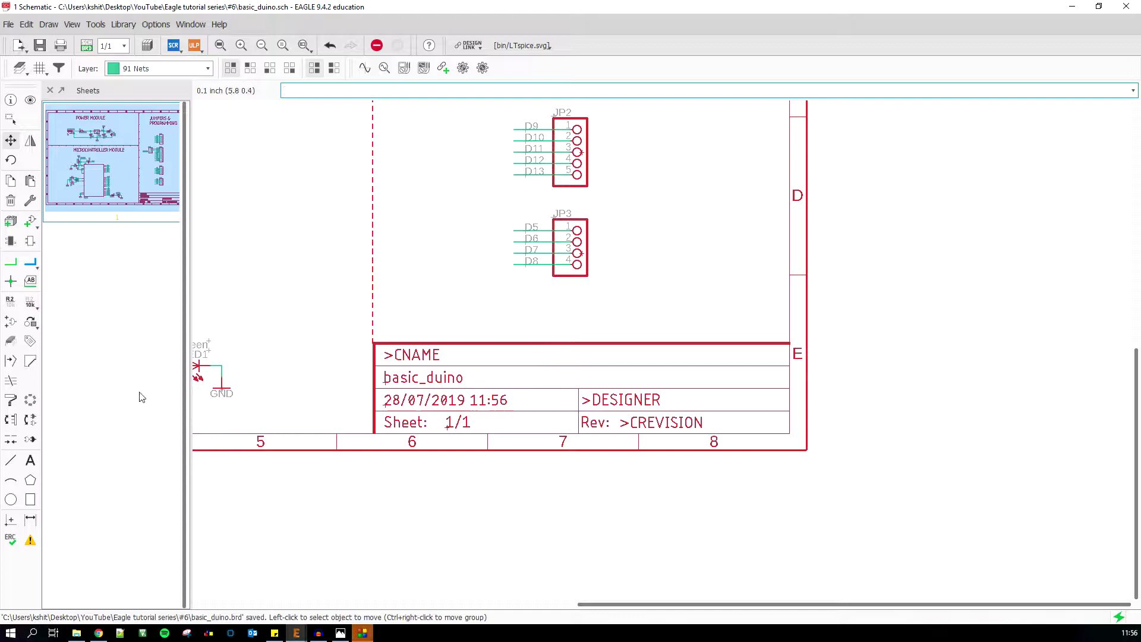
Open Edit > Global attributes and add CREVISION with value V1.0.0.
left_click(34, 25)
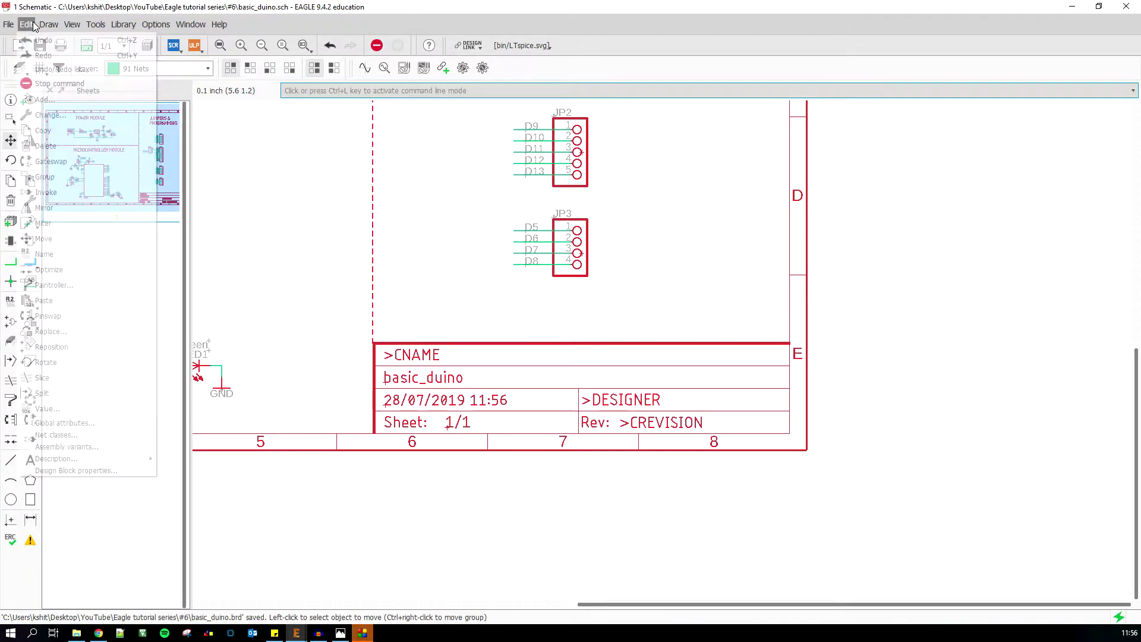
left_click(54, 424)
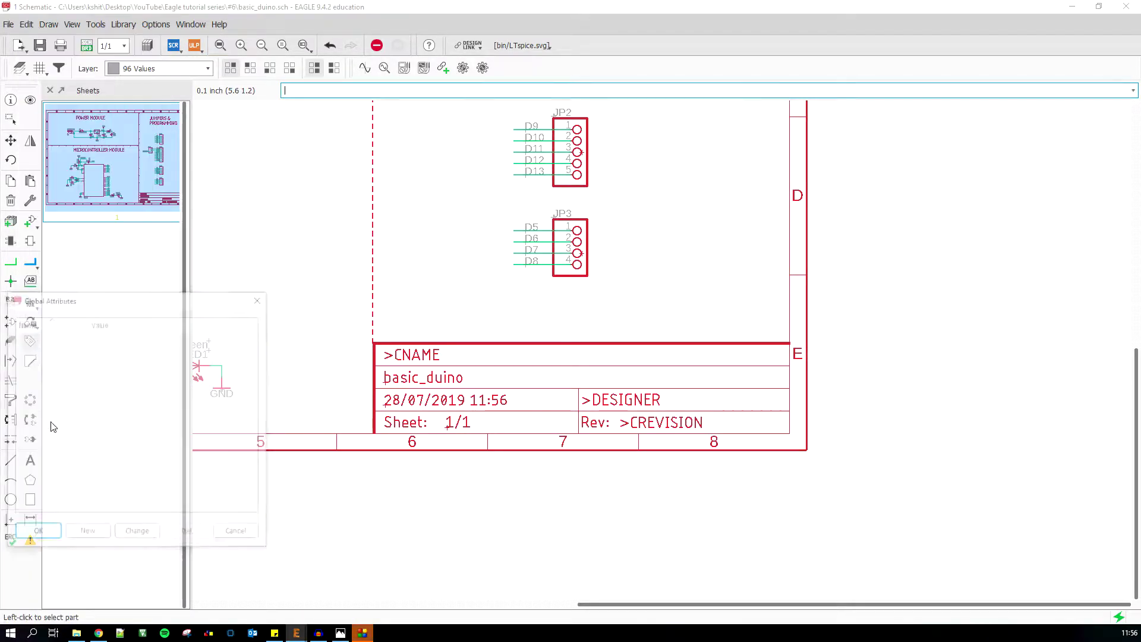
left_click_drag(137, 301, 233, 194)
left_click(185, 441)
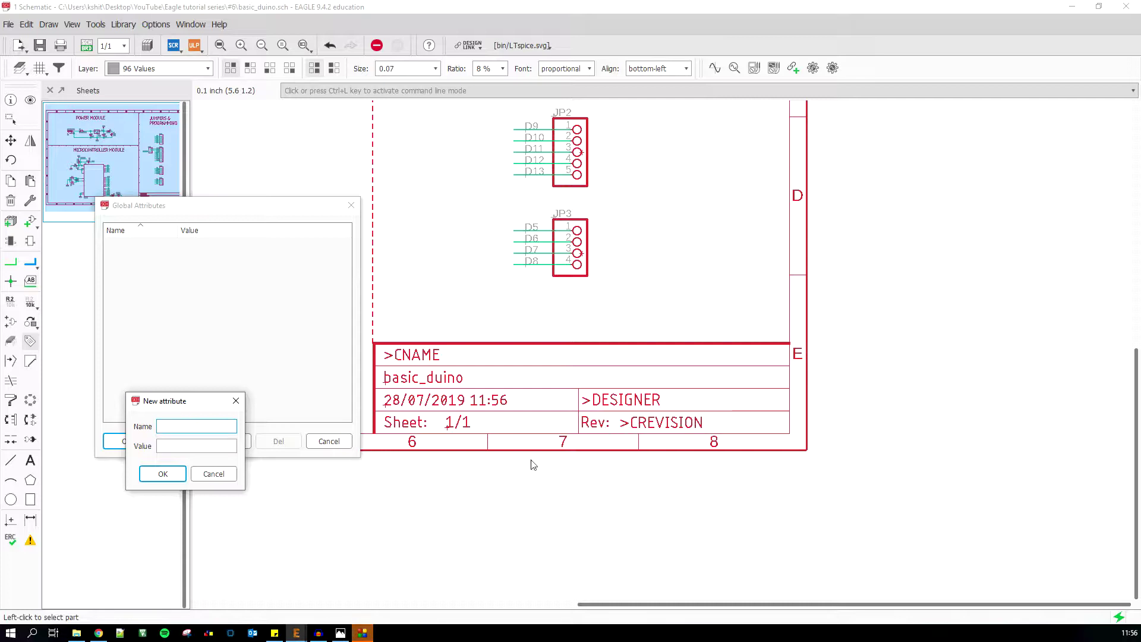
type("REVISION")
left_click(167, 447)
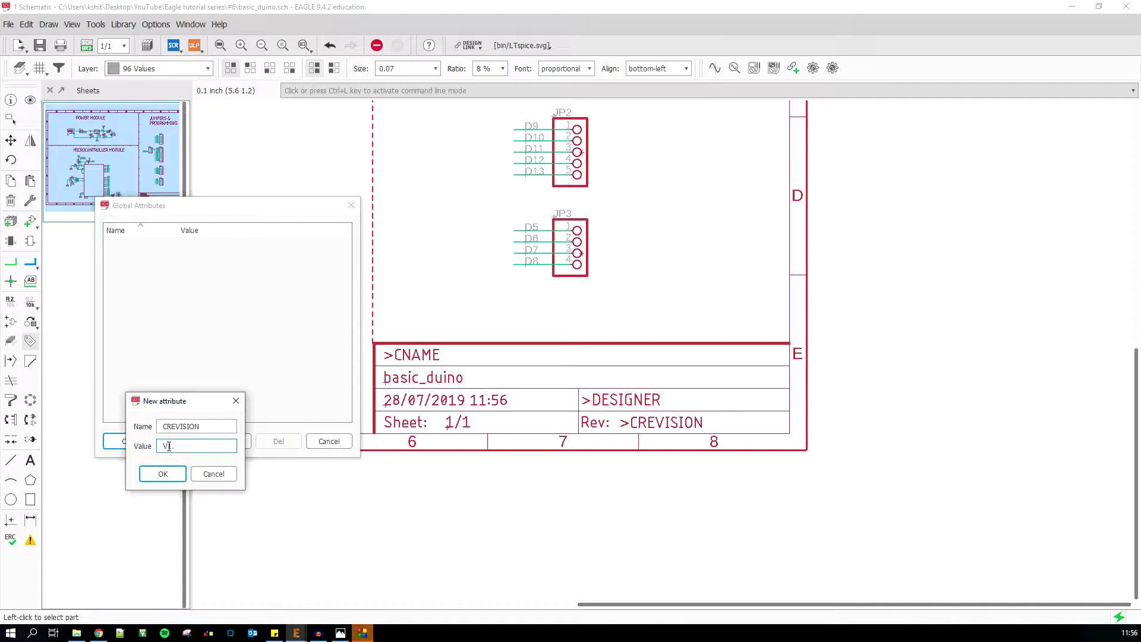
key("Return")
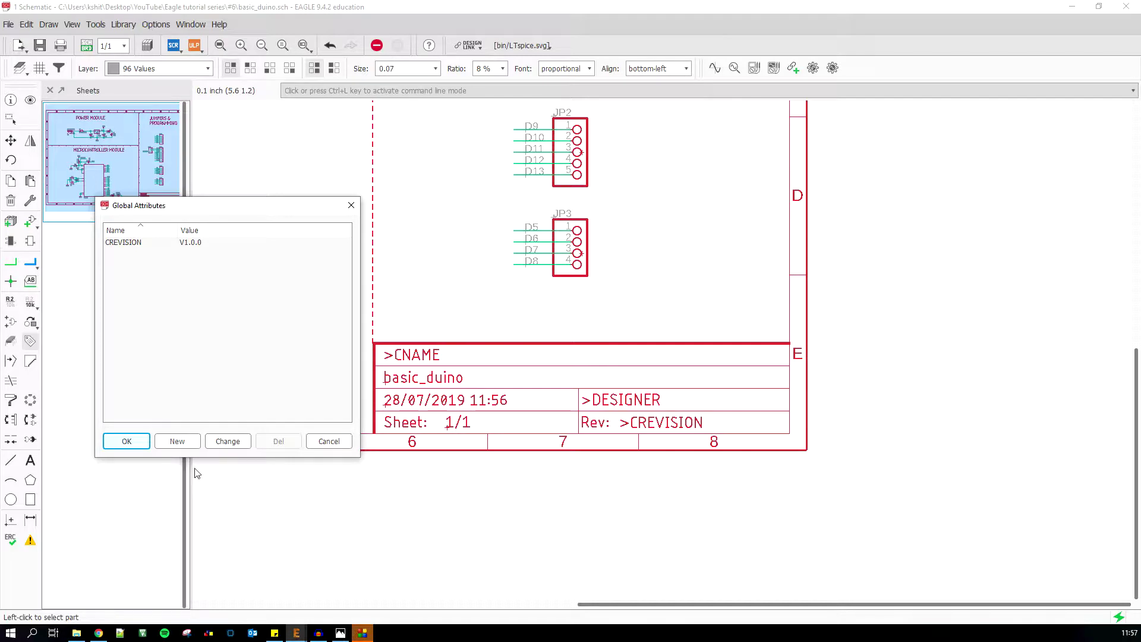
Add a DESIGNER global attribute set to the designer's name.
left_click(177, 442)
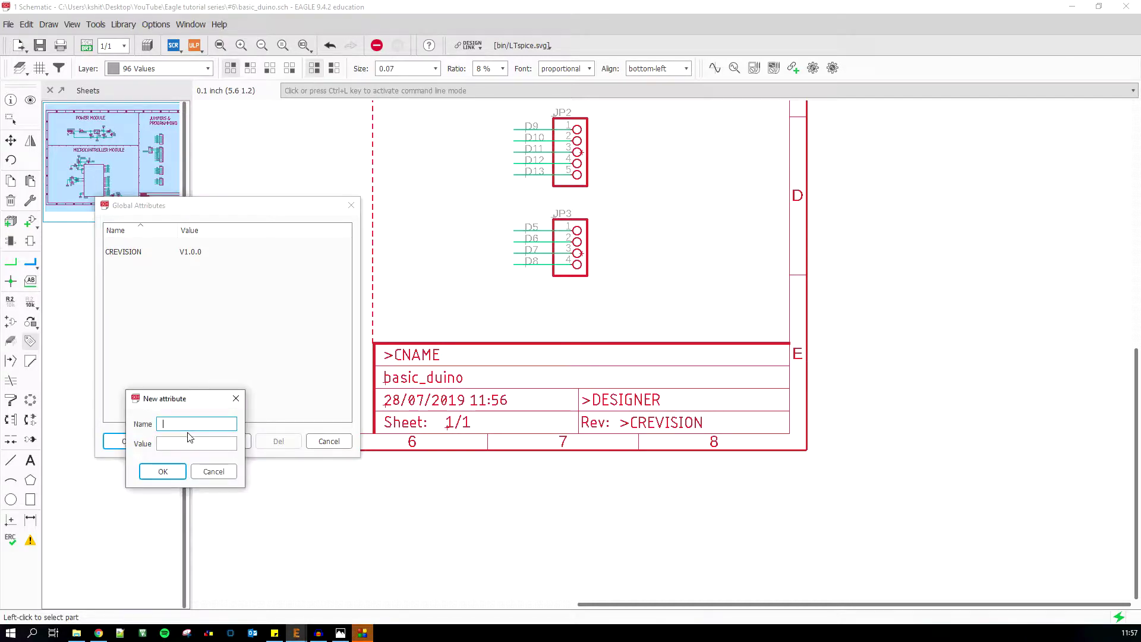
type("DESGIE")
left_click(190, 444)
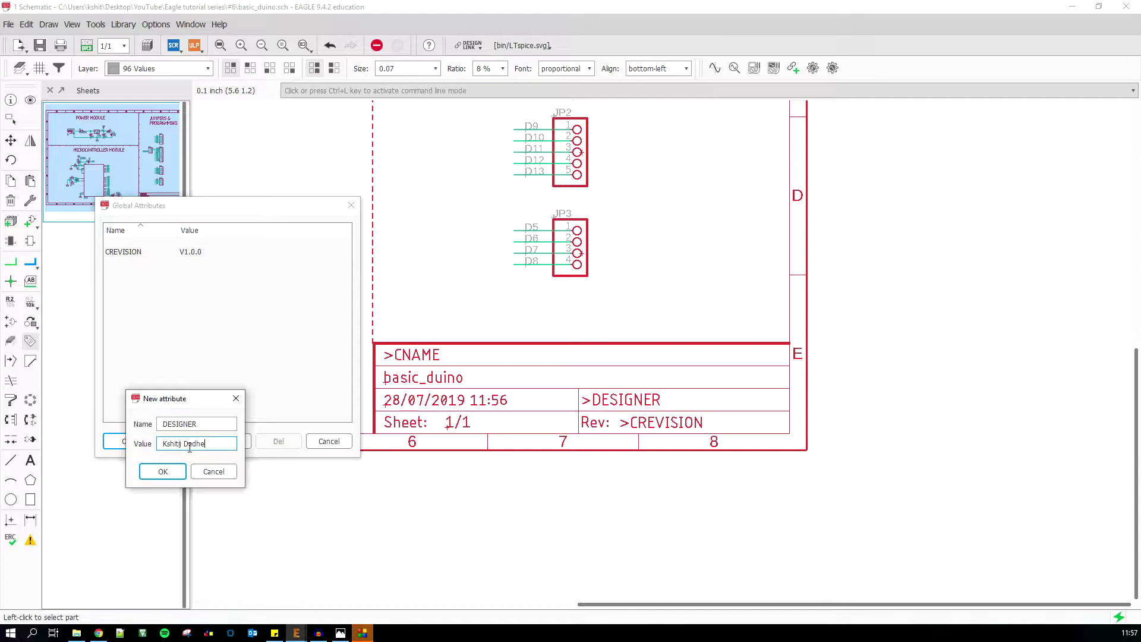
left_click(149, 472)
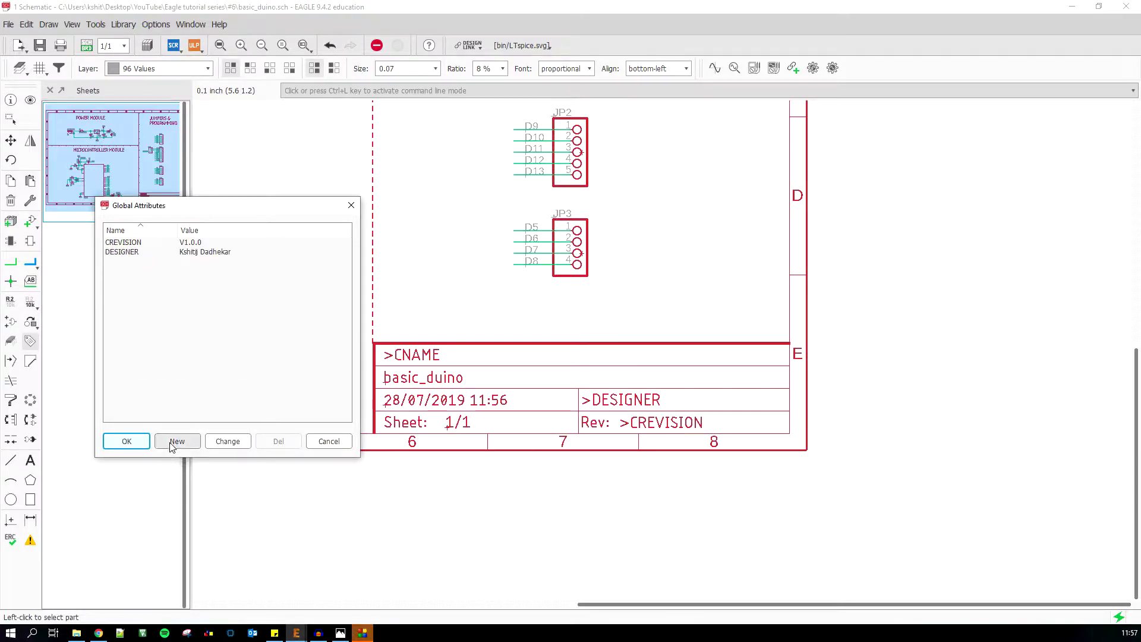
Add a CNAME global attribute set to 'Microcontroller + Power + Headers'.
left_click(175, 442)
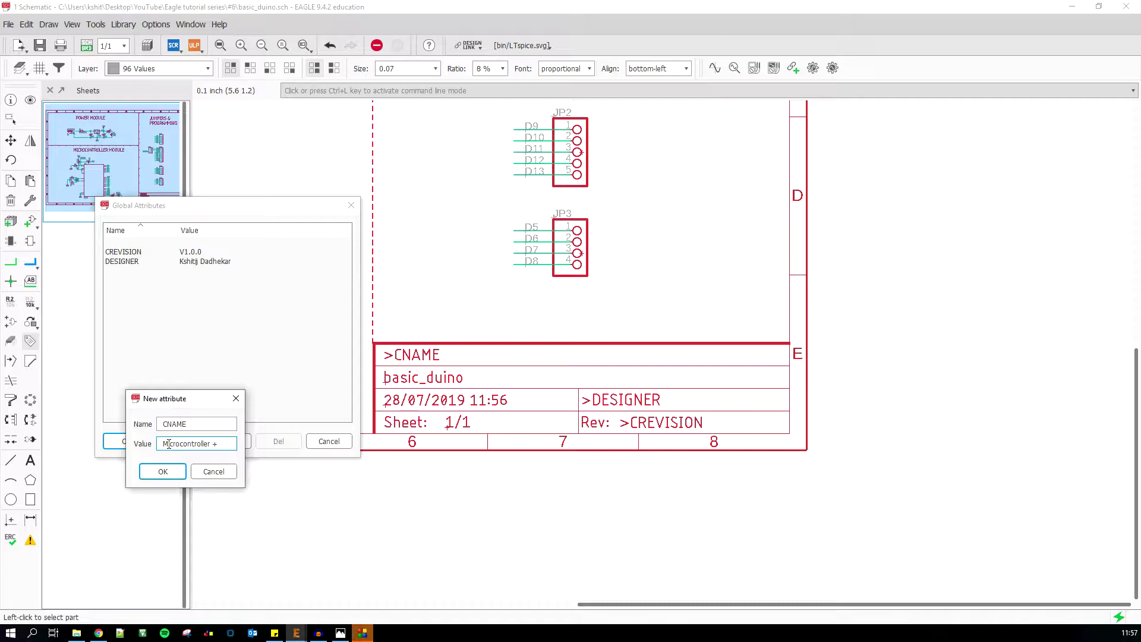
type("Power + Headers")
left_click(149, 474)
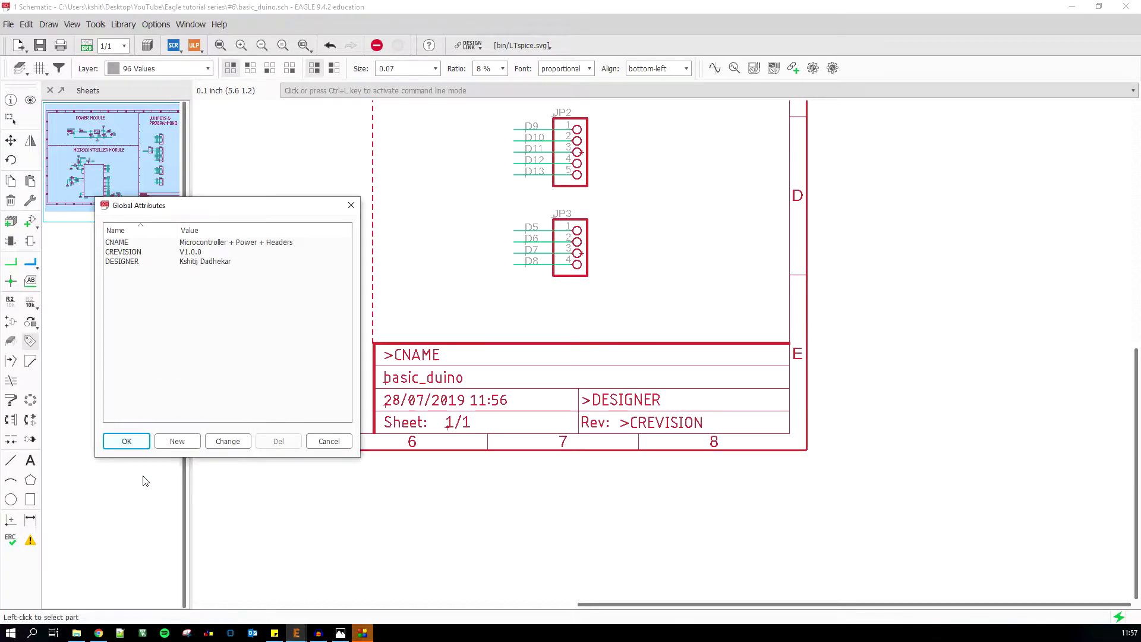
Apply the attributes and zoom around the sheet to check the title block's name and Rev V1.0.0.
left_click(125, 441)
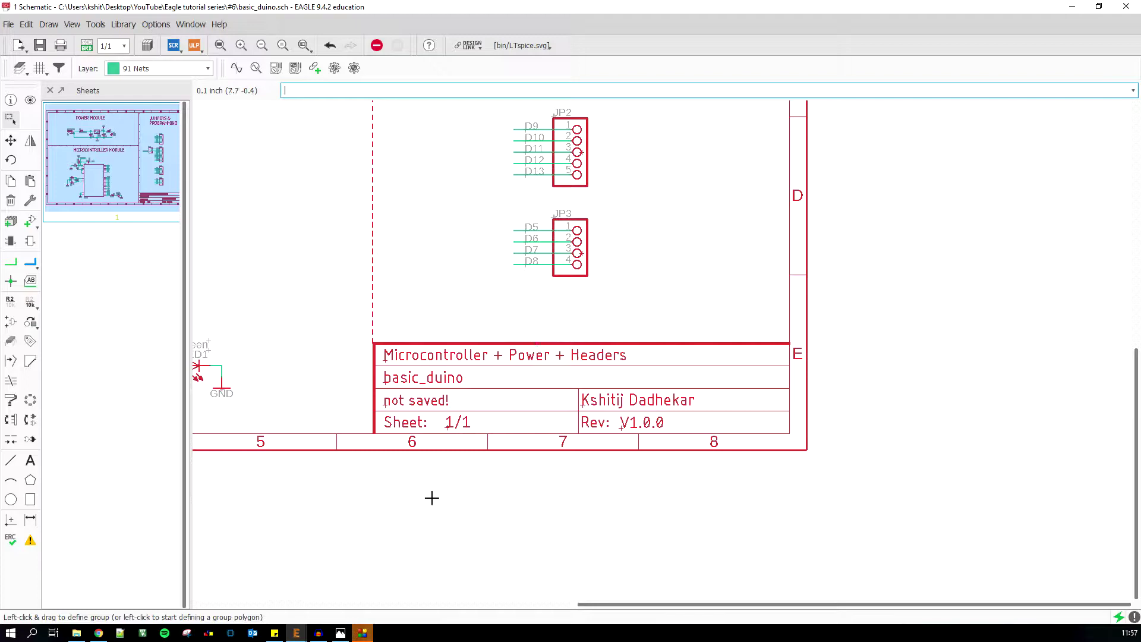
scroll(488, 469, "down", 4)
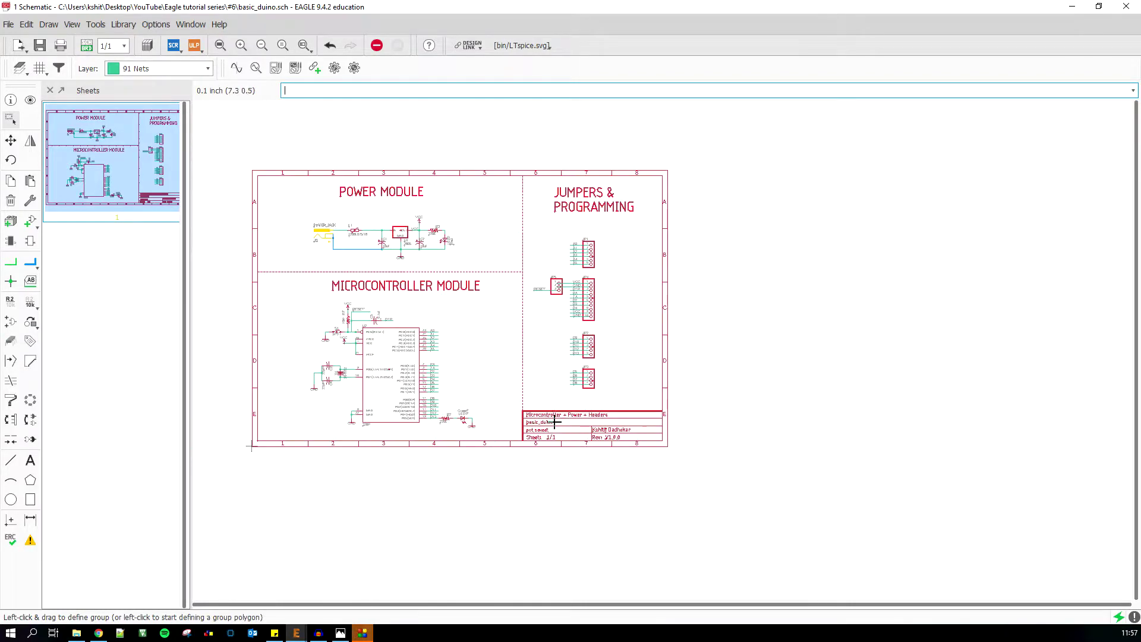
scroll(486, 416, "up", 5)
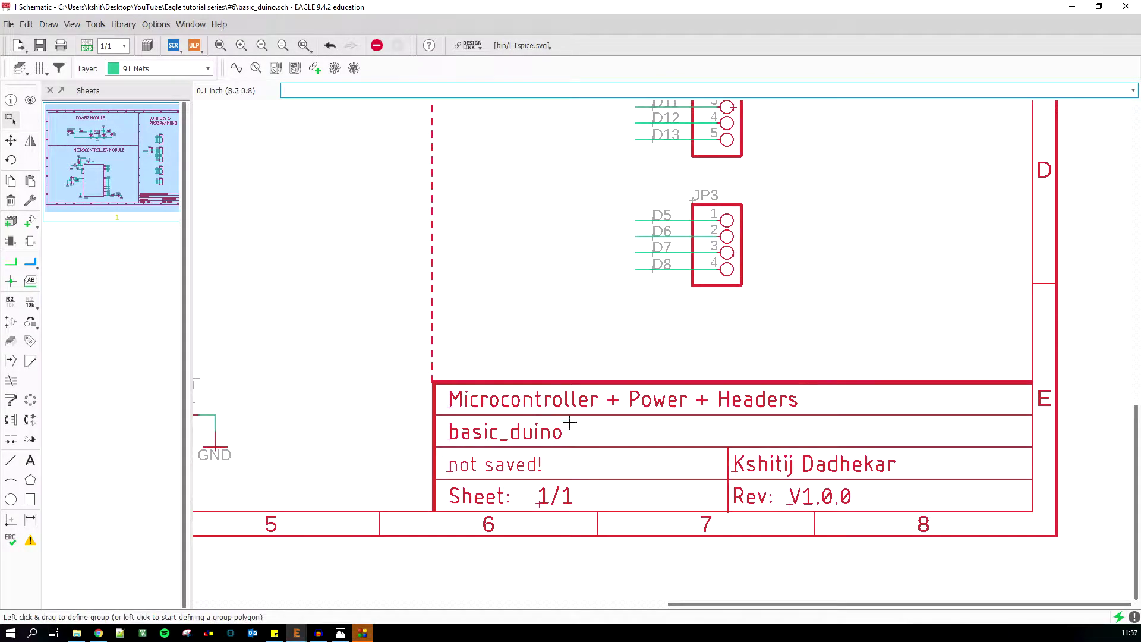
scroll(607, 459, "down", 2)
scroll(654, 420, "up", 2)
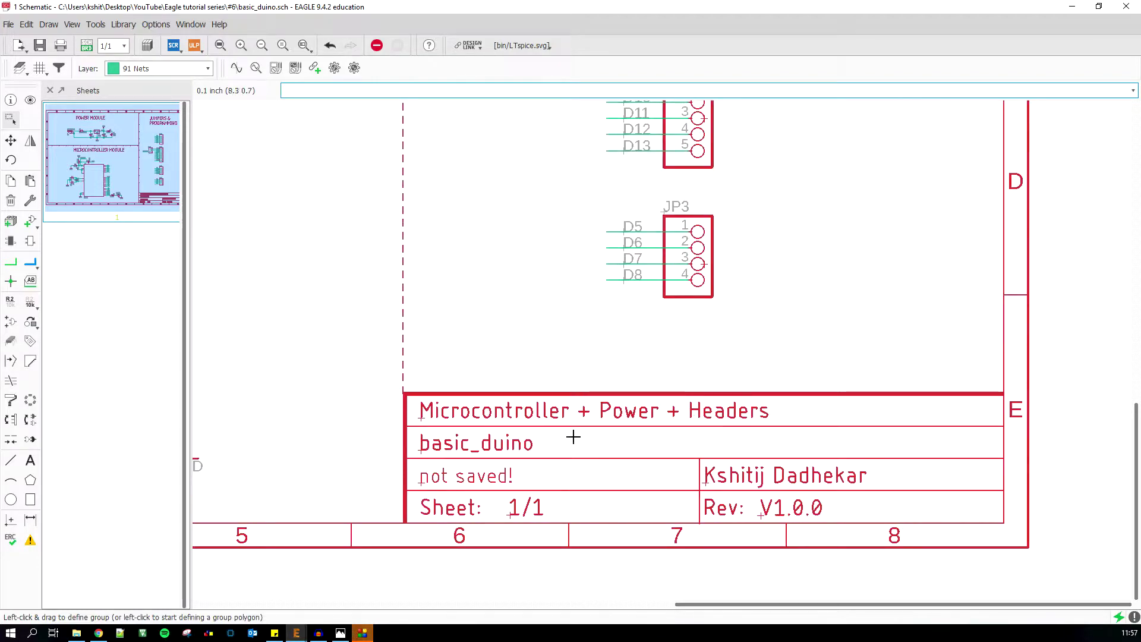
scroll(666, 364, "down", 4)
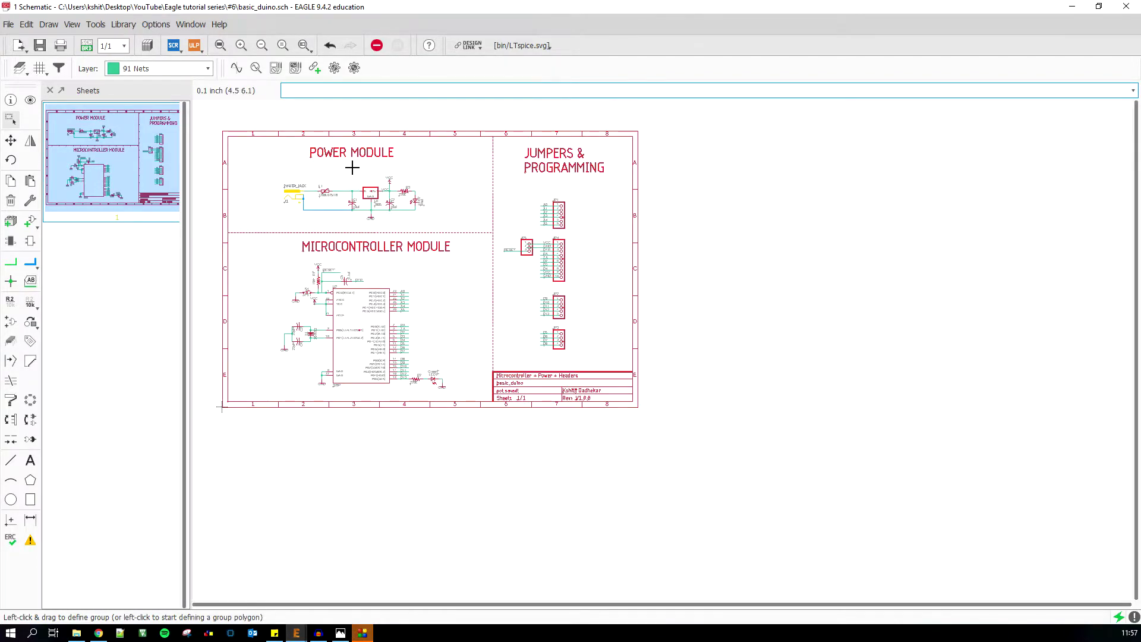
scroll(276, 188, "up", 1)
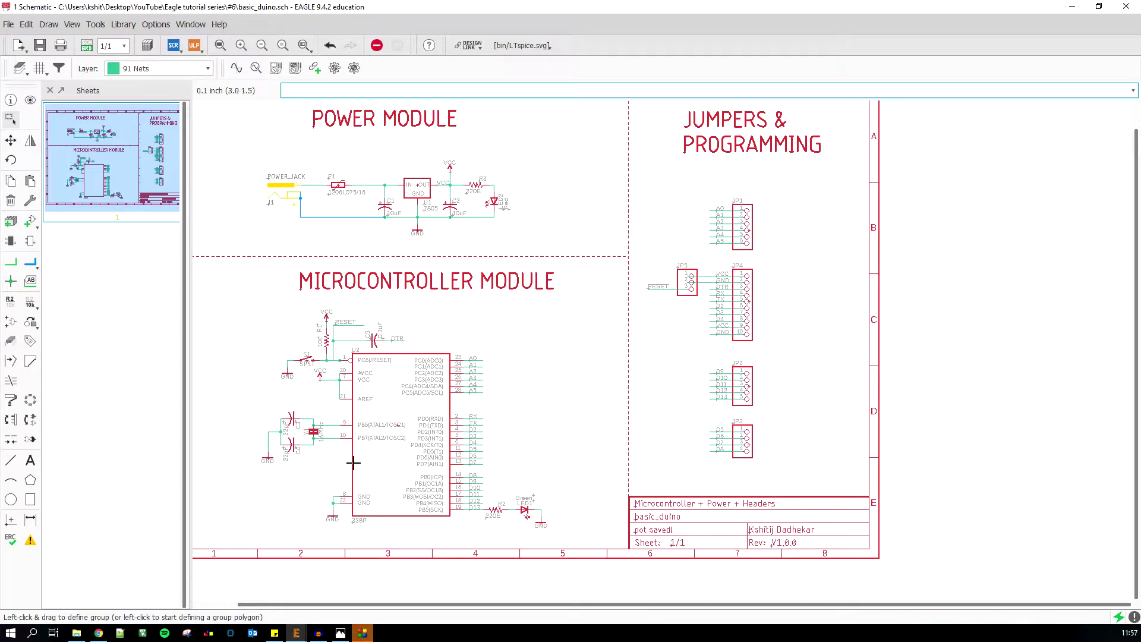
scroll(525, 379, "down", 1)
scroll(657, 474, "up", 3)
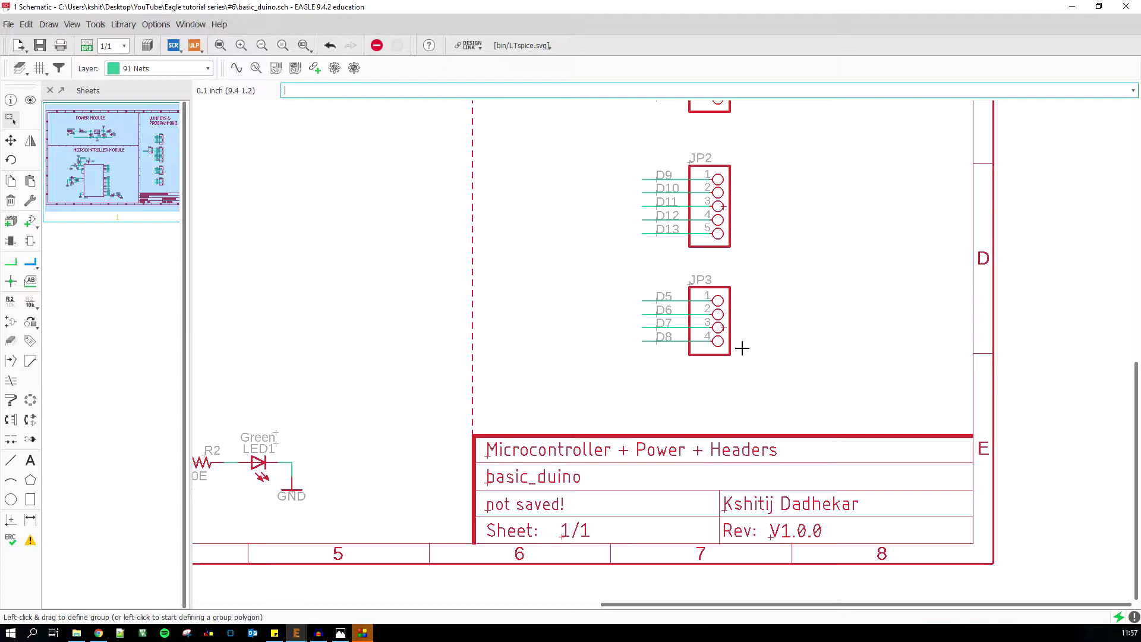
scroll(729, 410, "down", 4)
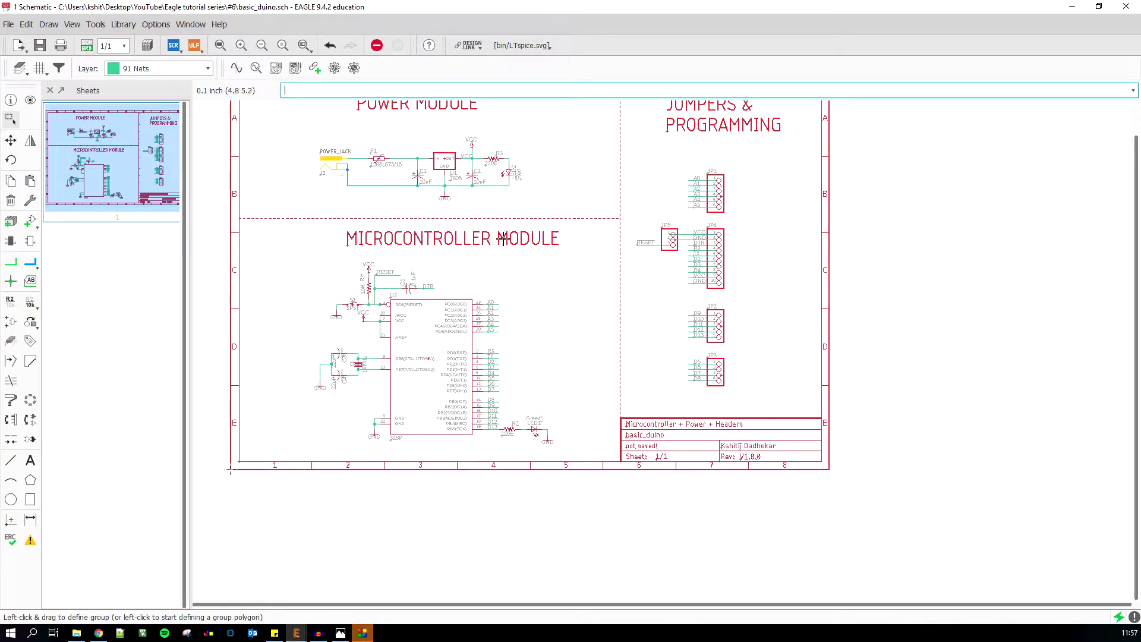
scroll(648, 434, "up", 2)
scroll(722, 461, "down", 3)
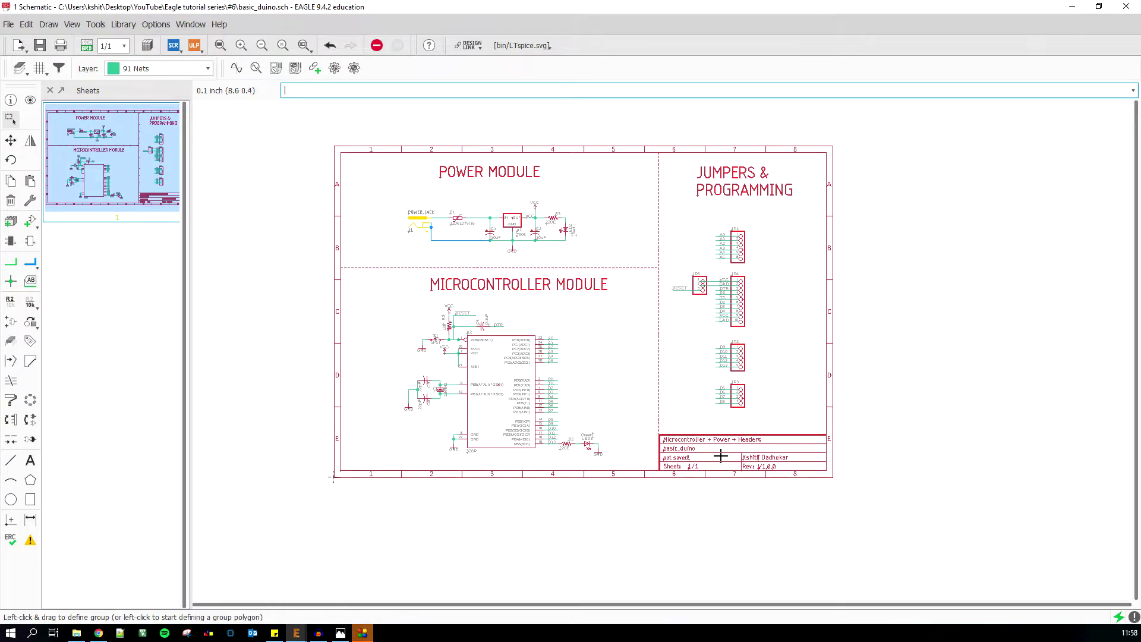
scroll(461, 254, "up", 2)
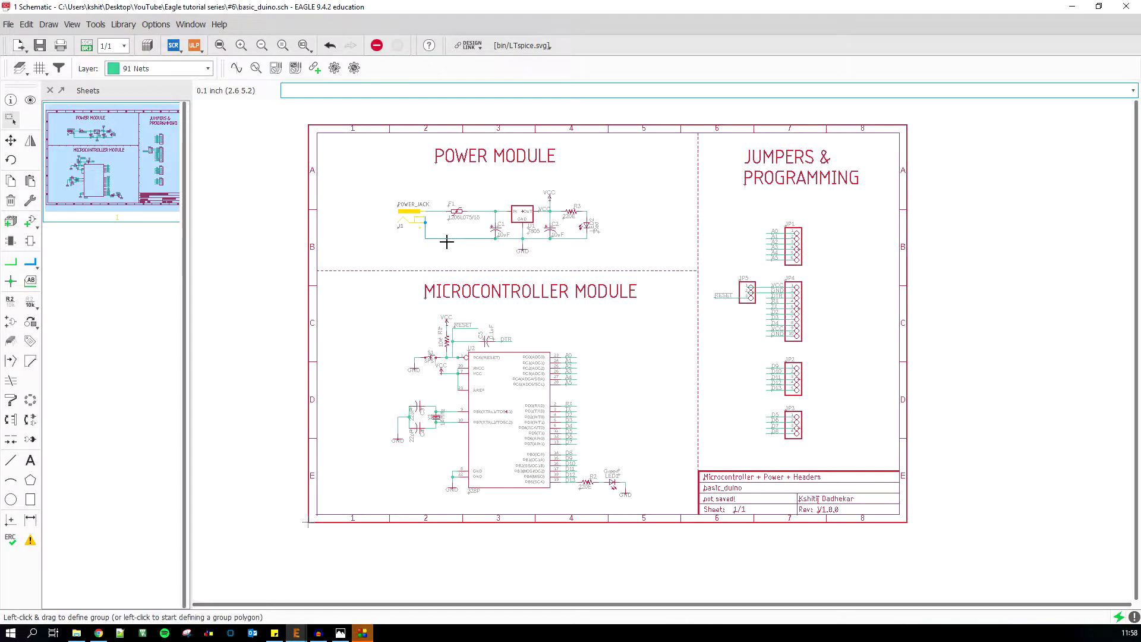
scroll(855, 518, "up", 5)
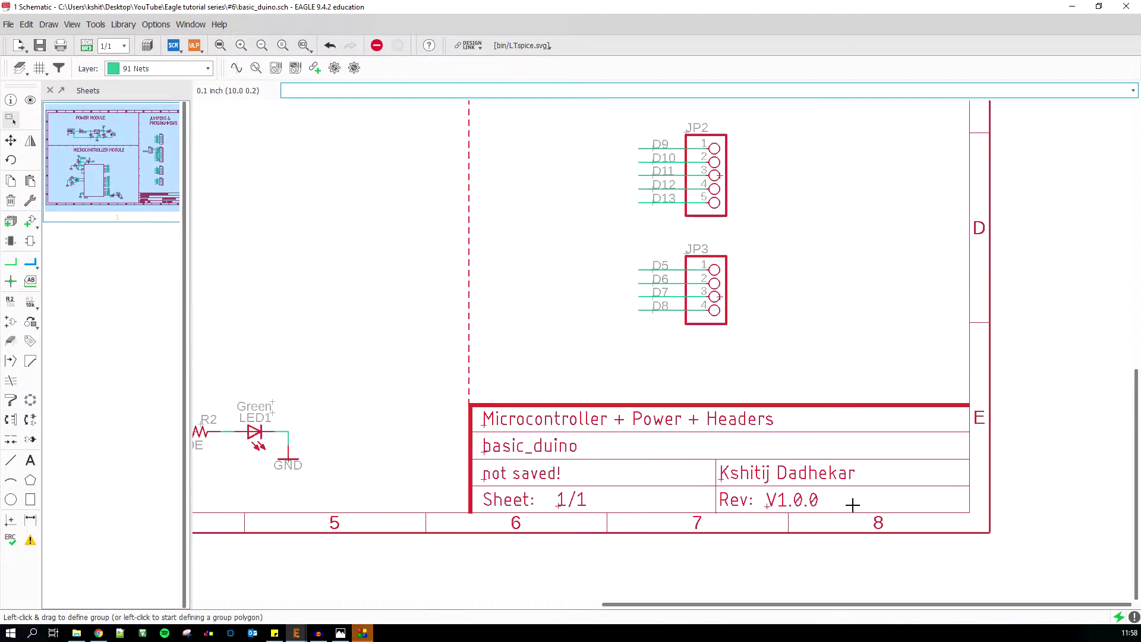
scroll(854, 498, "down", 5)
scroll(854, 498, "up", 4)
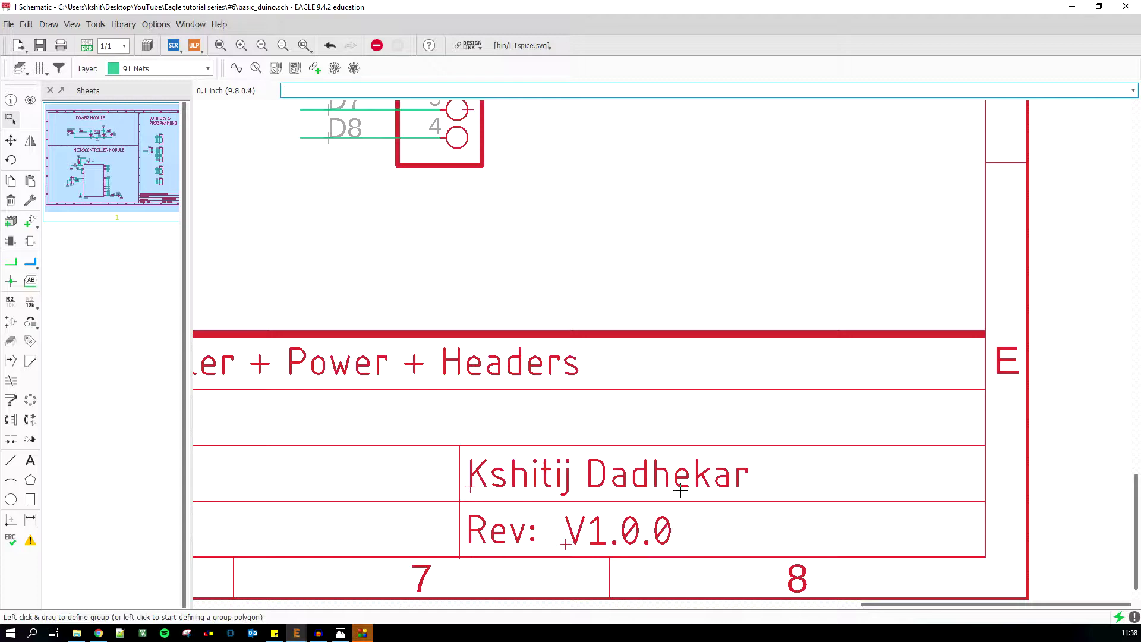
scroll(680, 493, "down", 3)
scroll(651, 529, "down", 3)
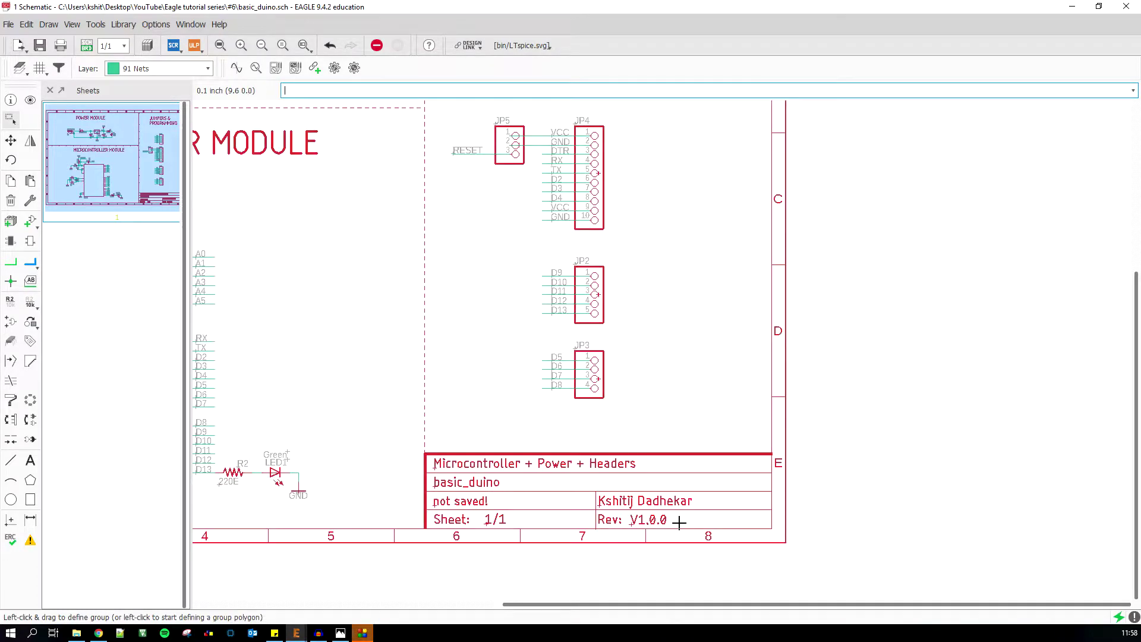
scroll(655, 545, "down", 1)
scroll(654, 542, "up", 5)
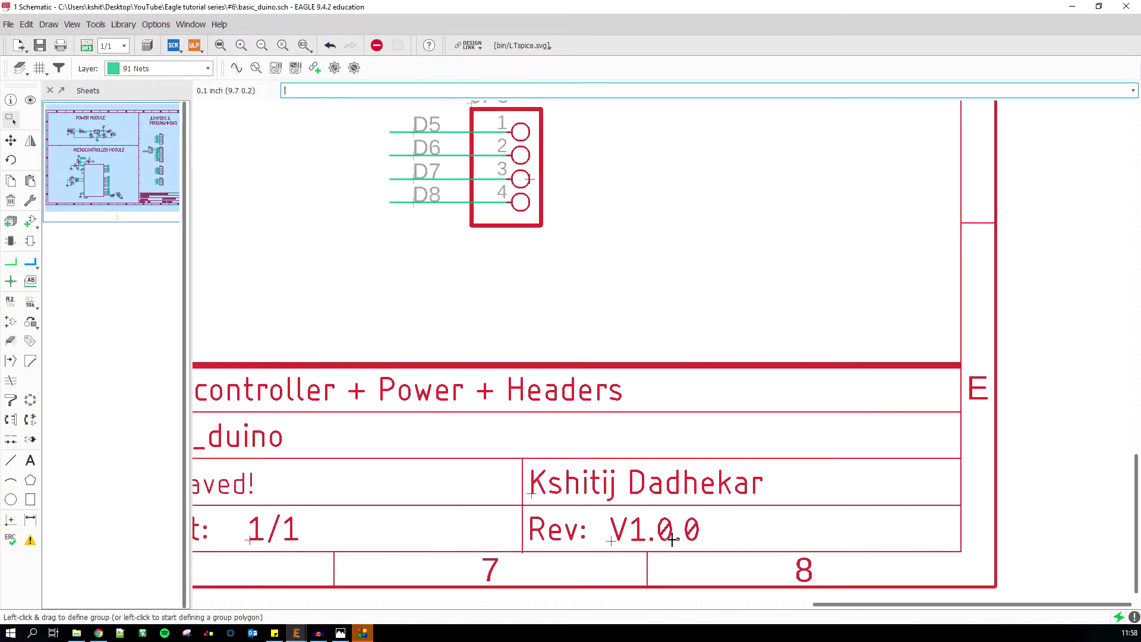
scroll(743, 503, "down", 4)
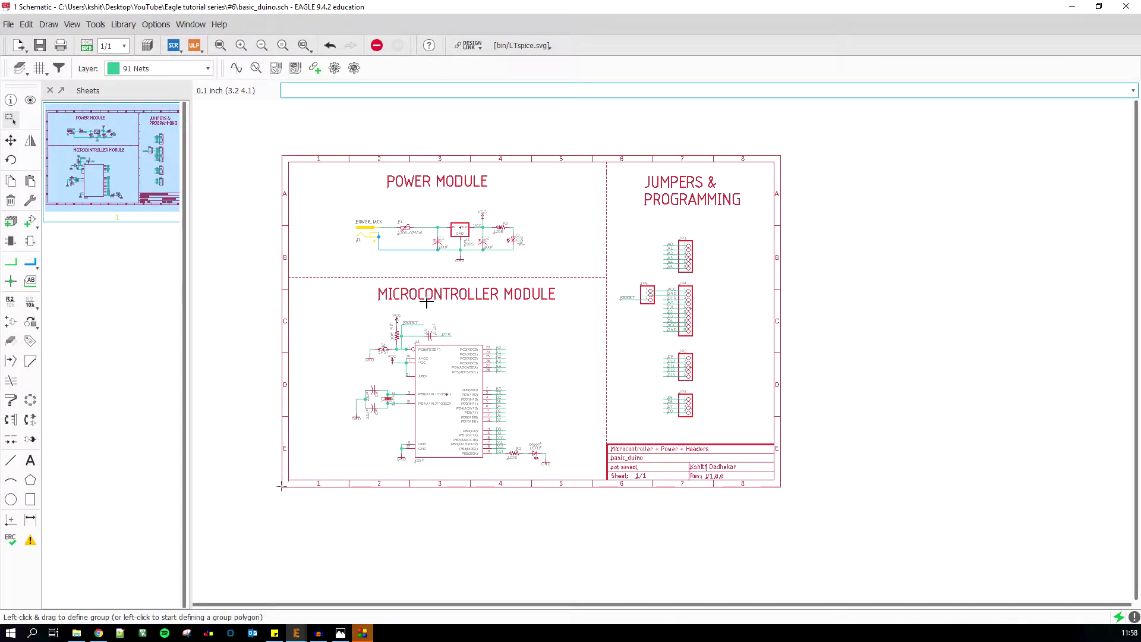
scroll(444, 321, "up", 1)
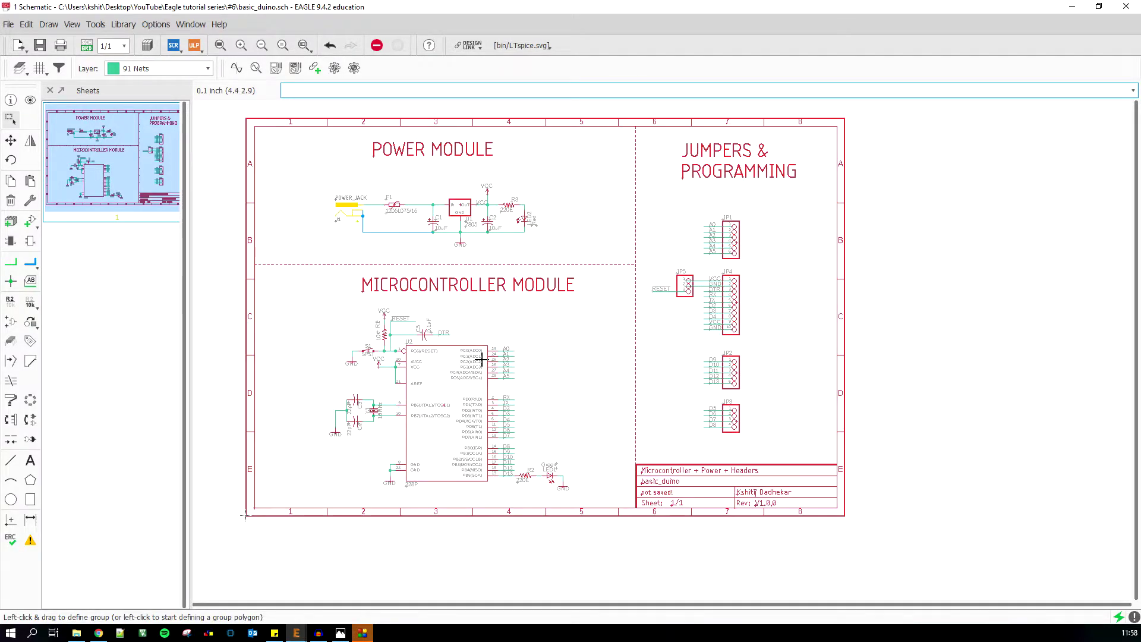
scroll(477, 354, "down", 1)
scroll(398, 293, "up", 1)
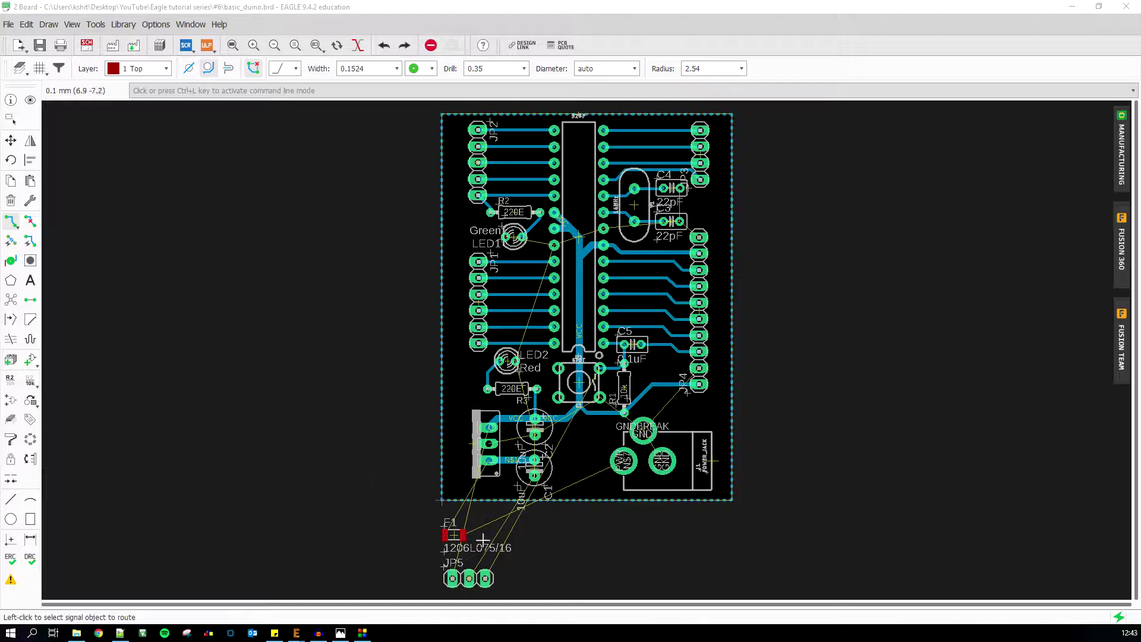
Move the F1 fuse onto the board beside the power jack.
scroll(470, 544, "down", 2)
scroll(470, 544, "up", 6)
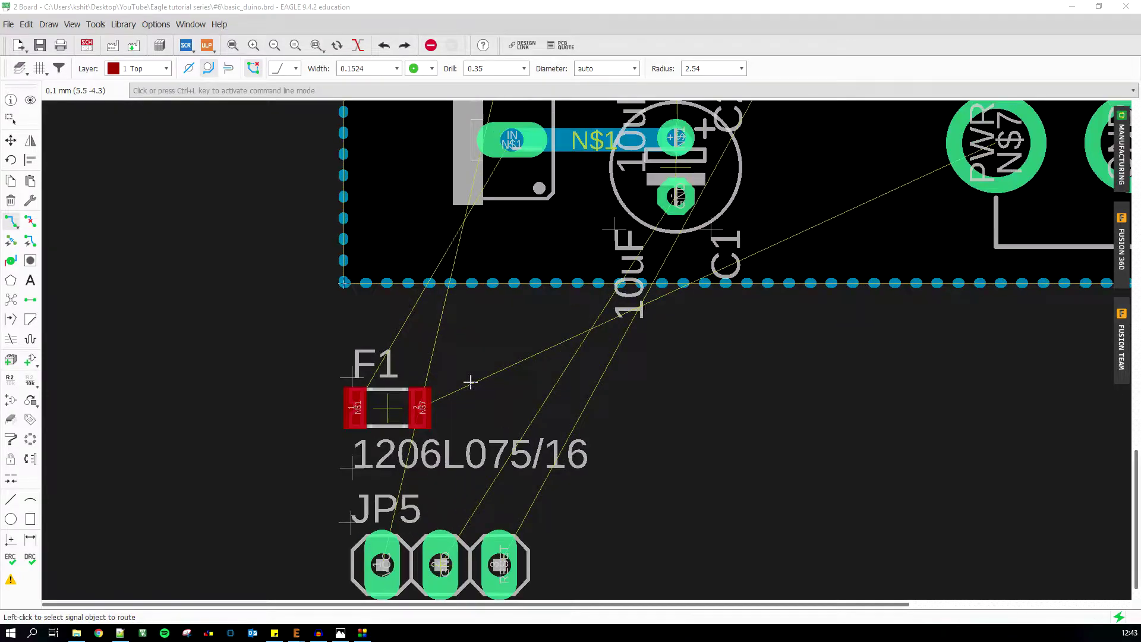
scroll(321, 508, "down", 3)
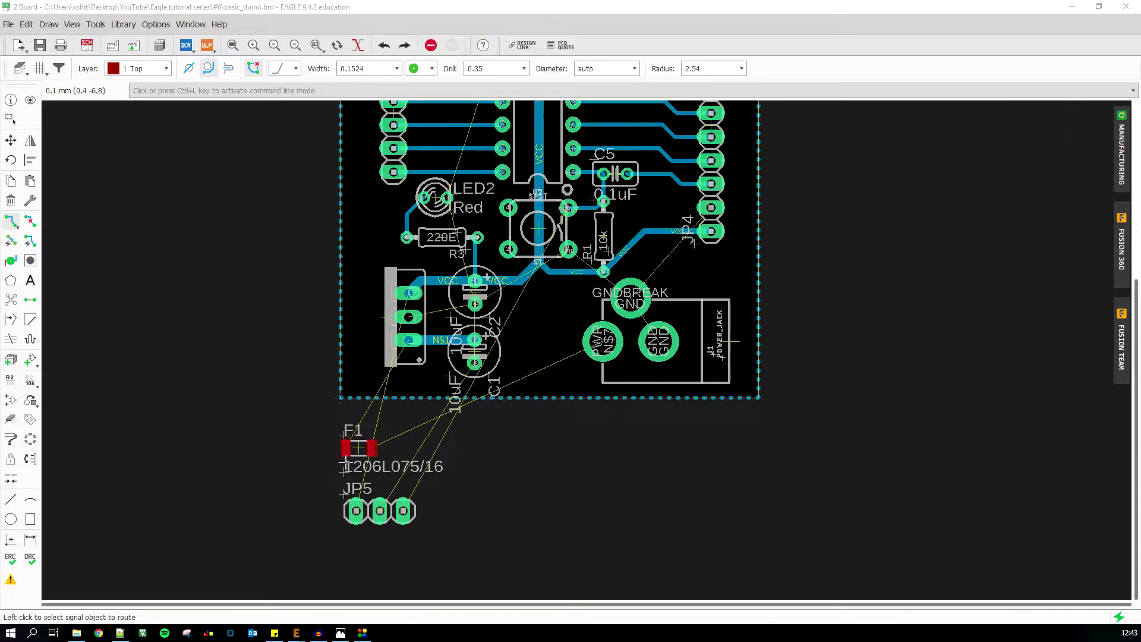
scroll(347, 465, "up", 2)
left_click(11, 140)
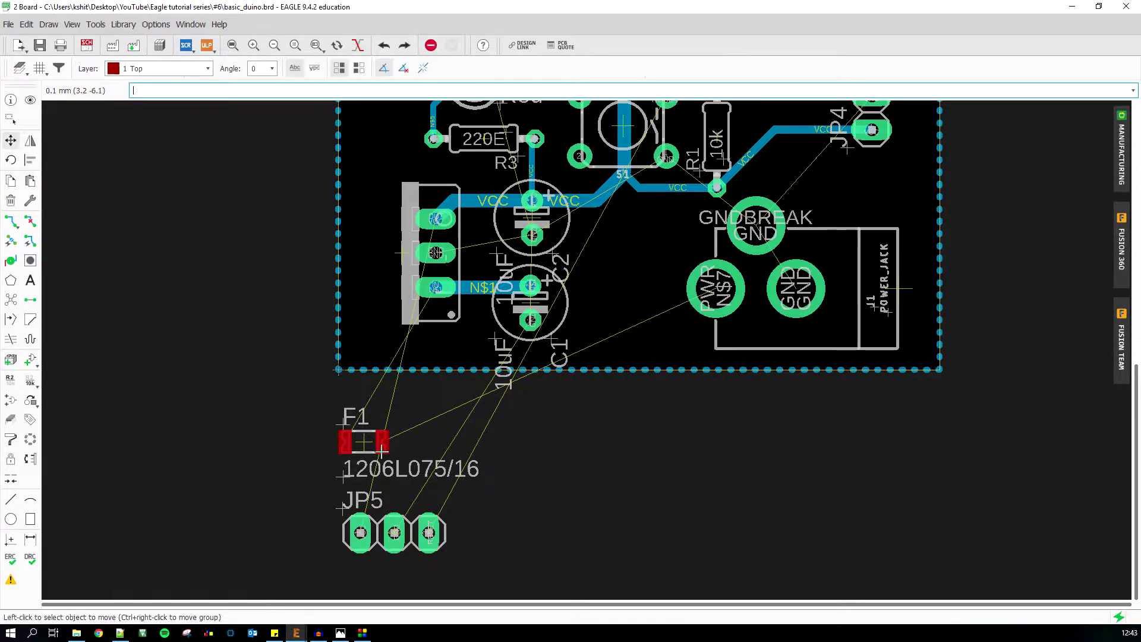
left_click(382, 450)
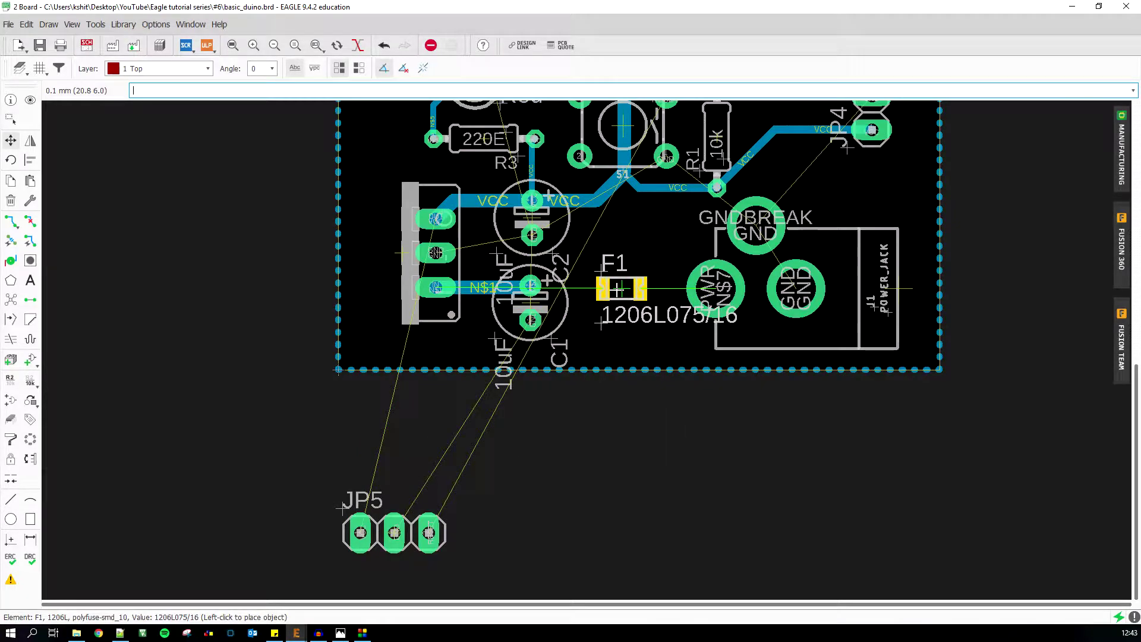
left_click(619, 289)
Rotate JP5 upright and place it next to the JP4 header.
left_click(399, 520)
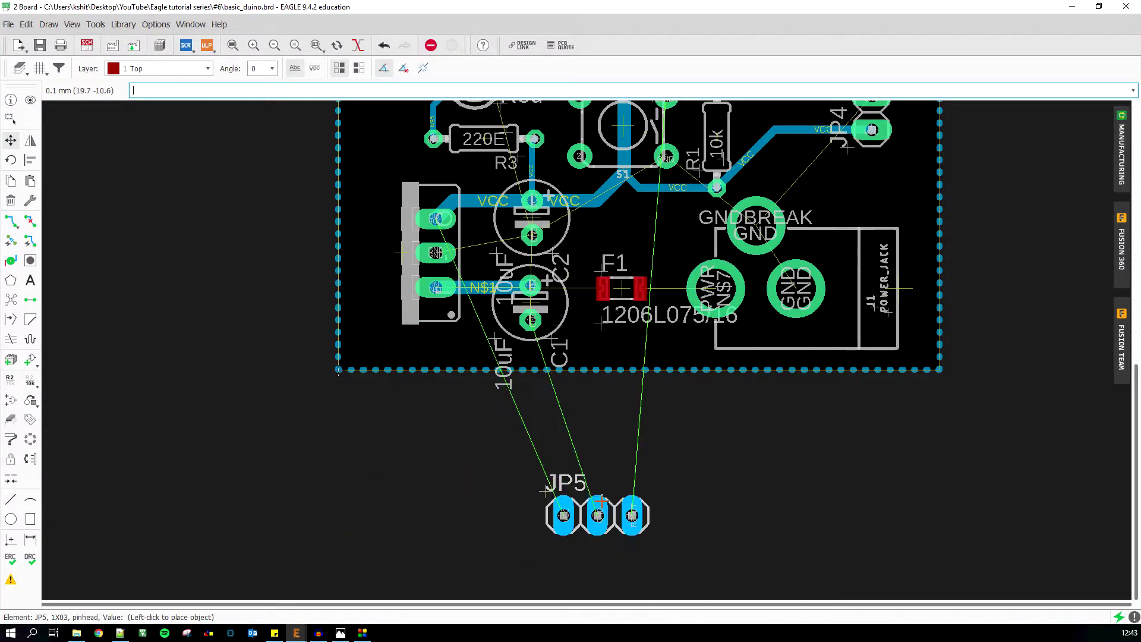
scroll(601, 503, "down", 3)
scroll(675, 363, "up", 4)
right_click(678, 356)
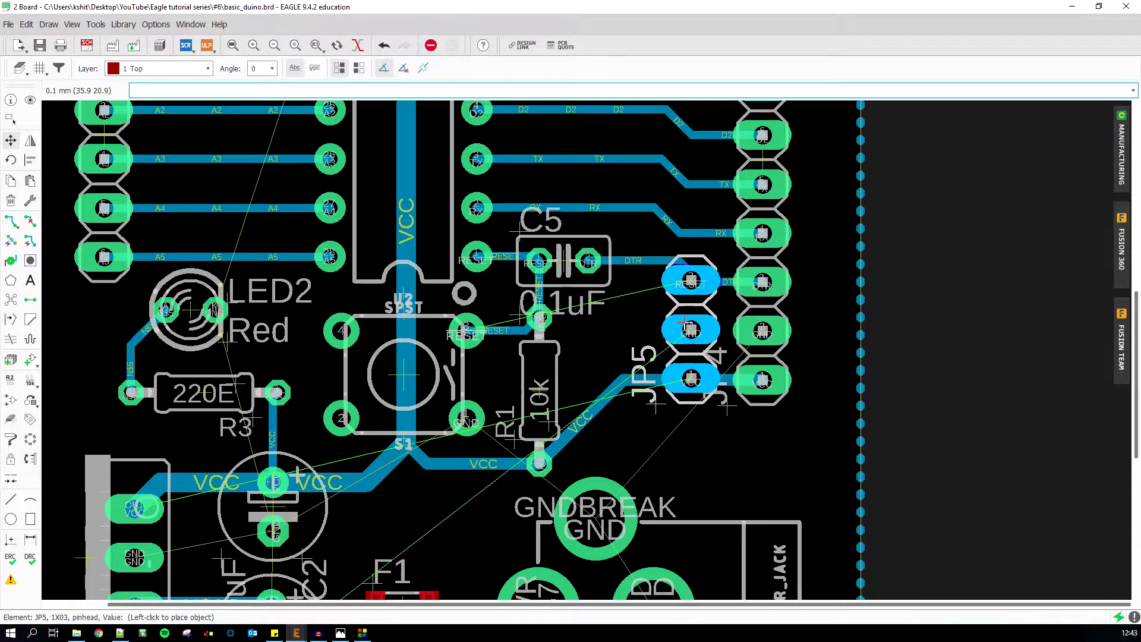
left_click(684, 324)
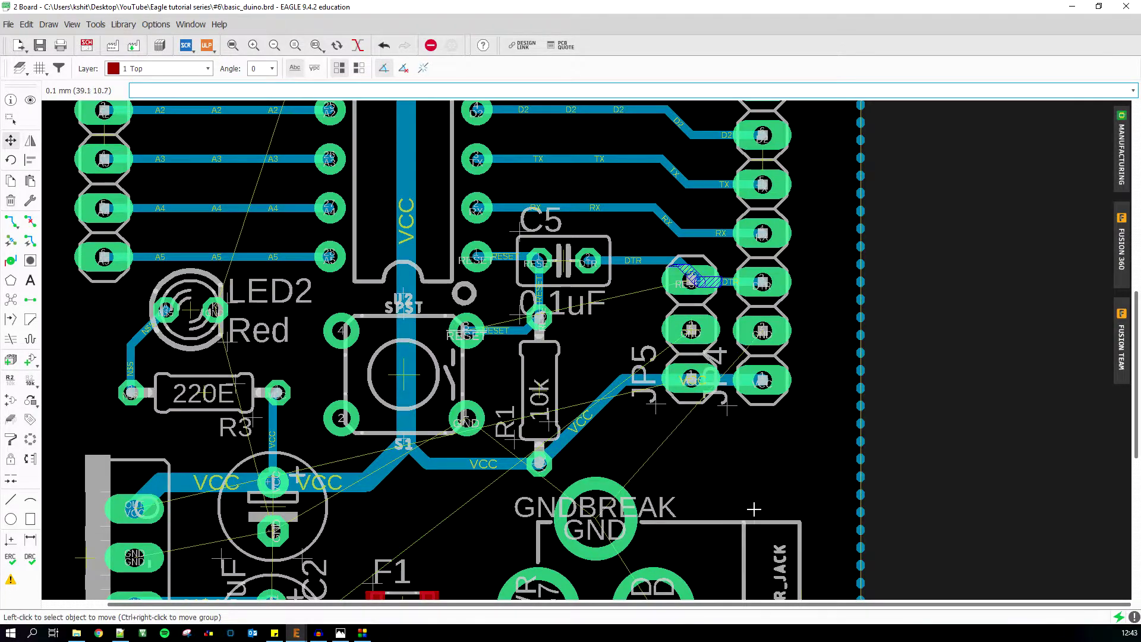
scroll(594, 387, "down", 5)
scroll(559, 420, "up", 4)
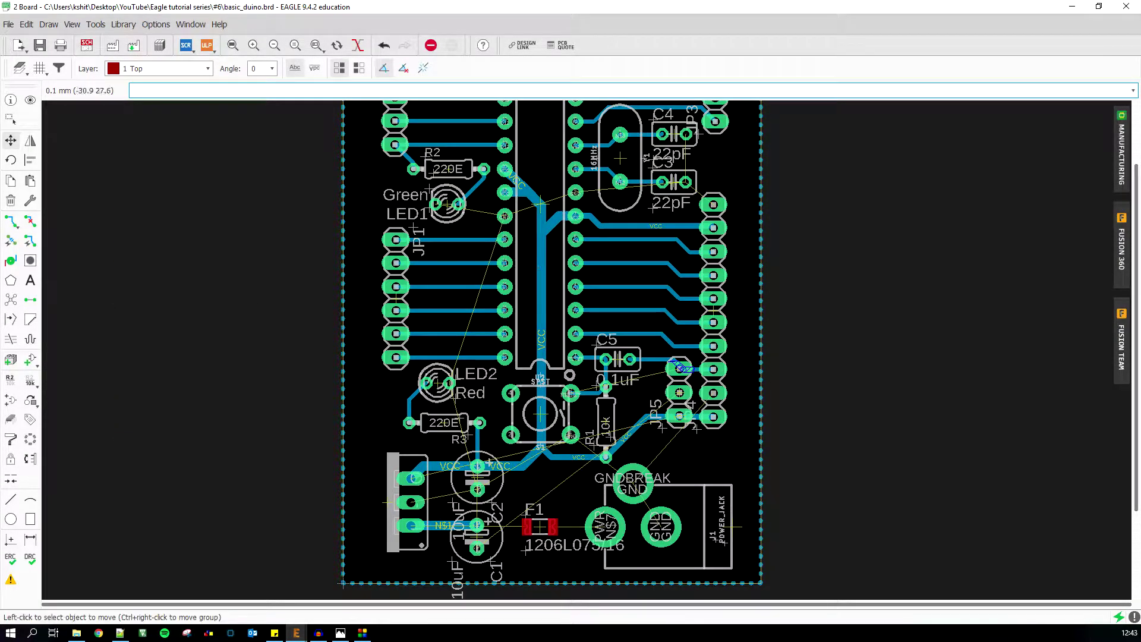
Run Ratsnest to pour copper over the whole board, then inspect the 4 remaining airwires.
left_click(11, 305)
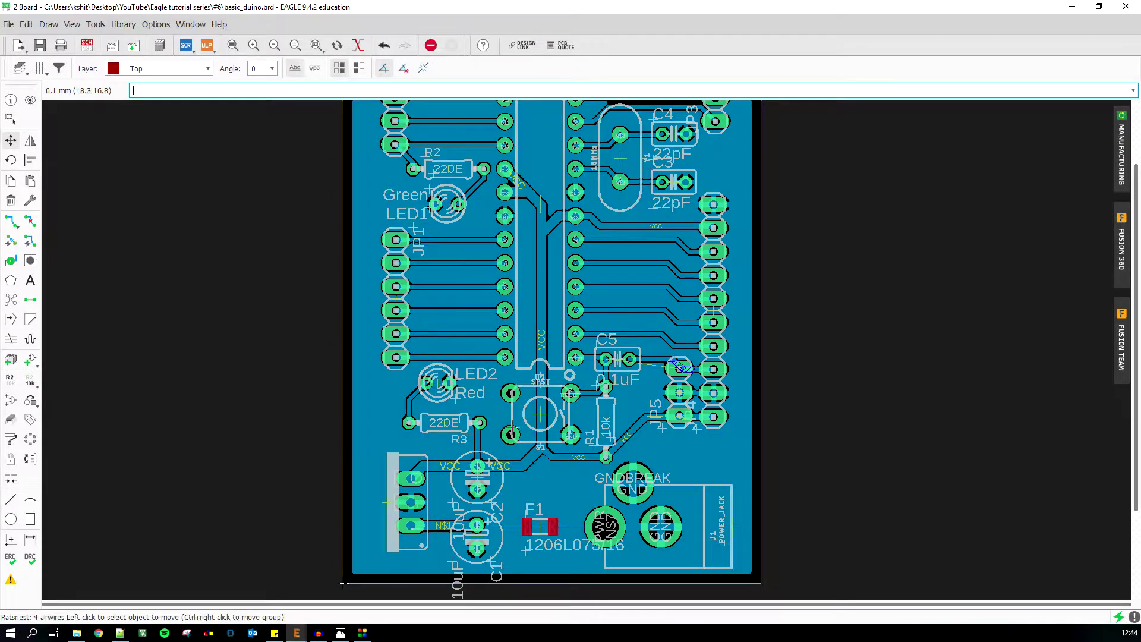
scroll(506, 421, "down", 1)
scroll(518, 463, "up", 3)
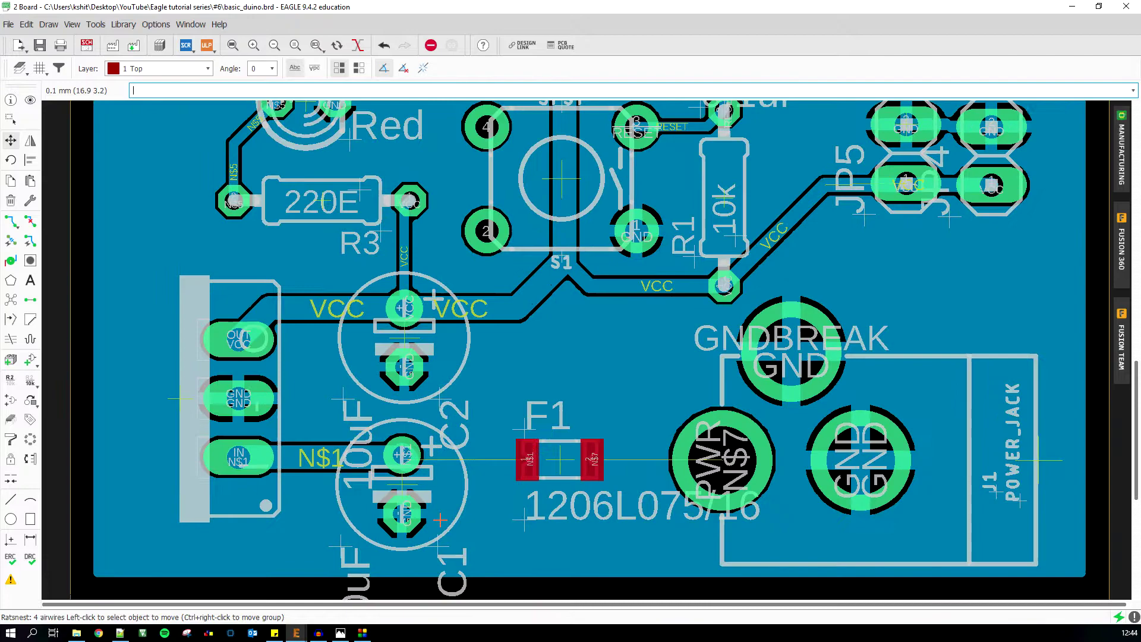
scroll(426, 490, "down", 1)
scroll(471, 492, "up", 2)
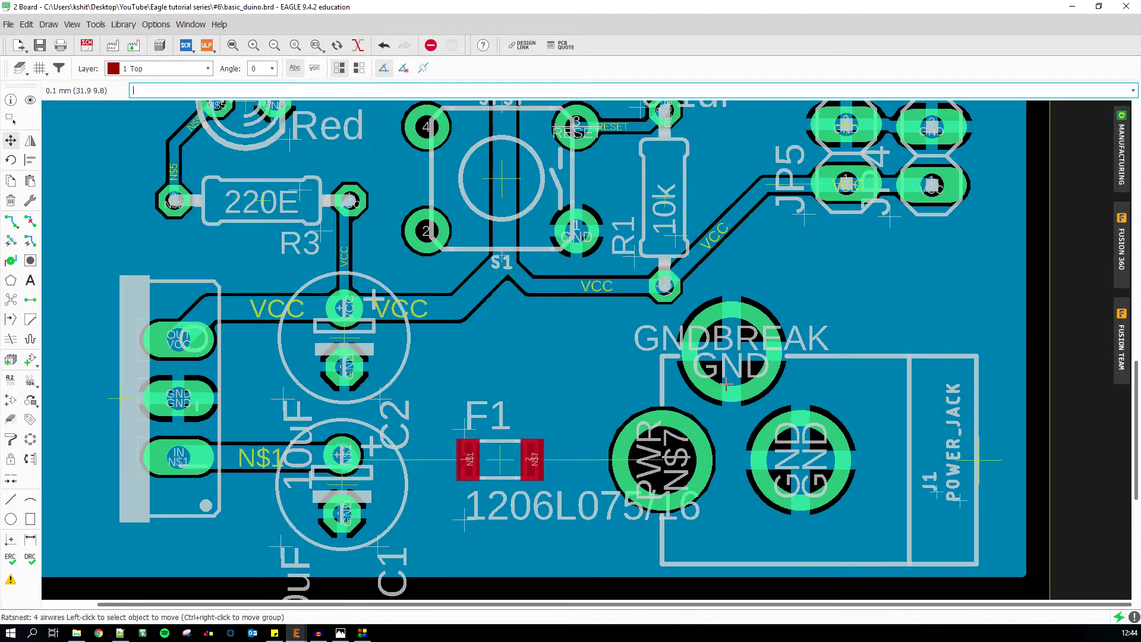
scroll(321, 466, "down", 4)
scroll(708, 292, "up", 4)
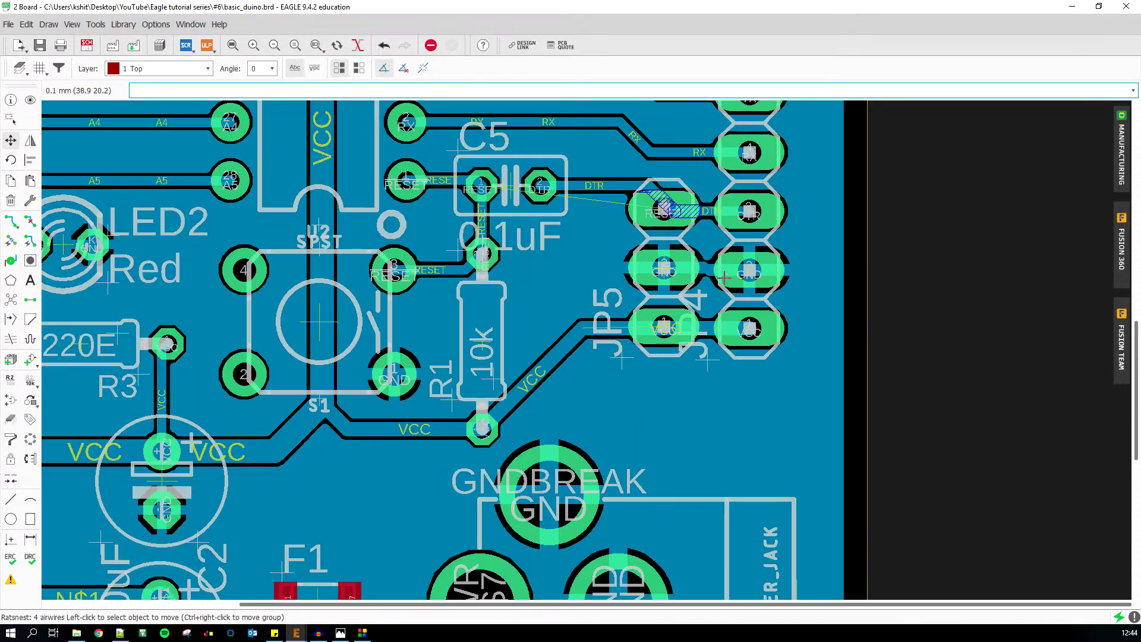
scroll(683, 247, "down", 1)
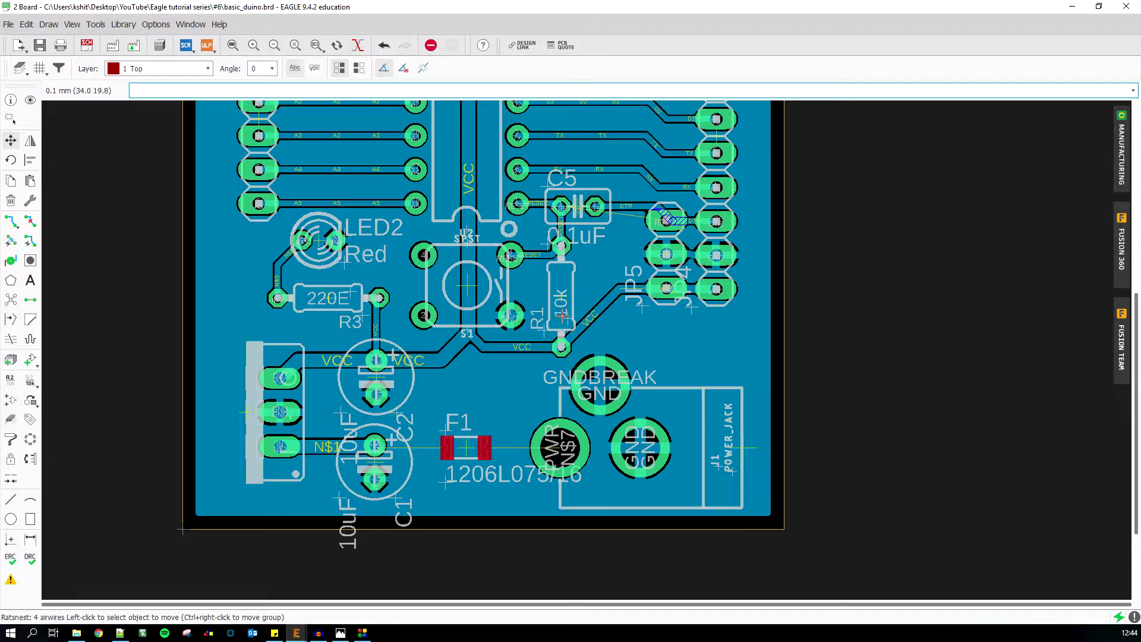
scroll(464, 470, "up", 3)
scroll(464, 470, "down", 1)
scroll(471, 396, "up", 2)
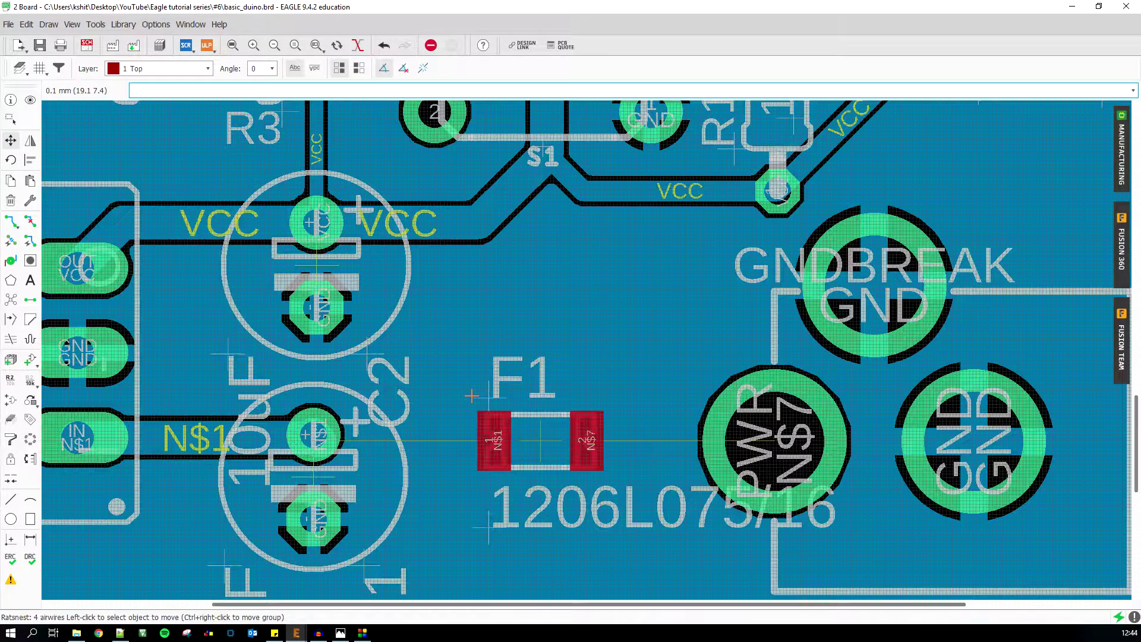
scroll(472, 396, "down", 1)
scroll(502, 443, "down", 1)
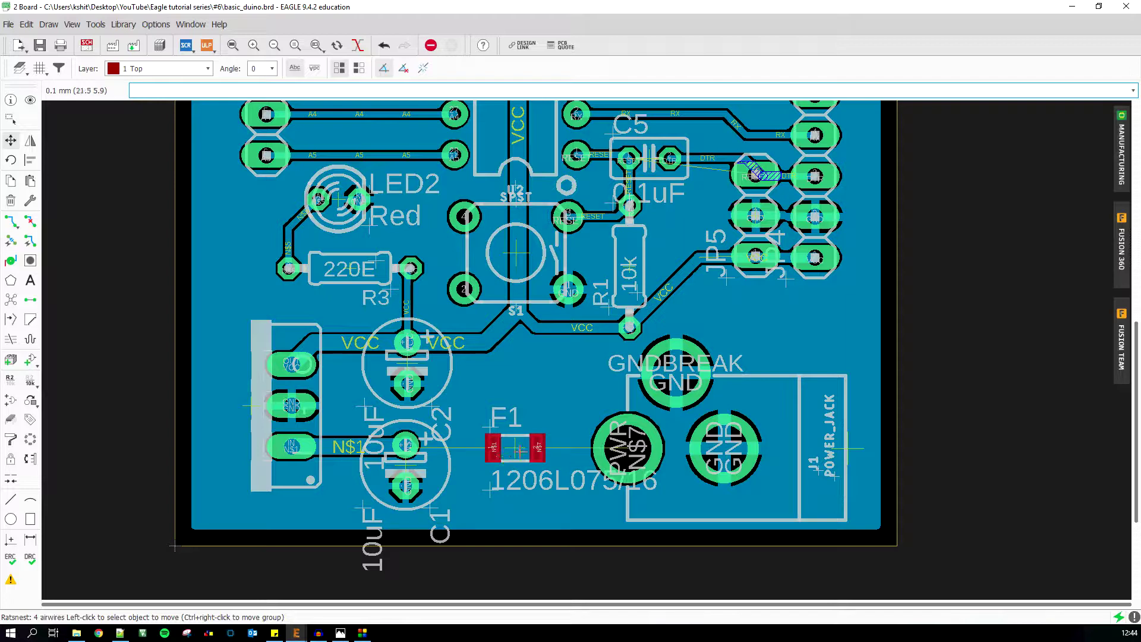
Start a trace from F1's pad 2 with Route, then cancel it with Esc.
left_click(10, 221)
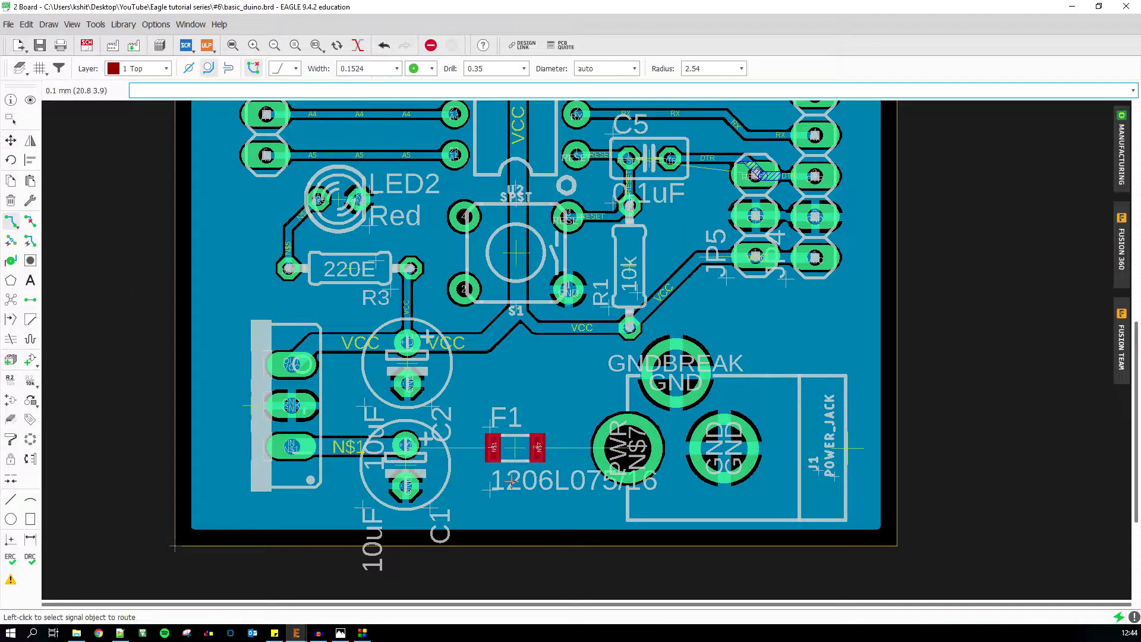
scroll(513, 476, "up", 3)
left_click(573, 414)
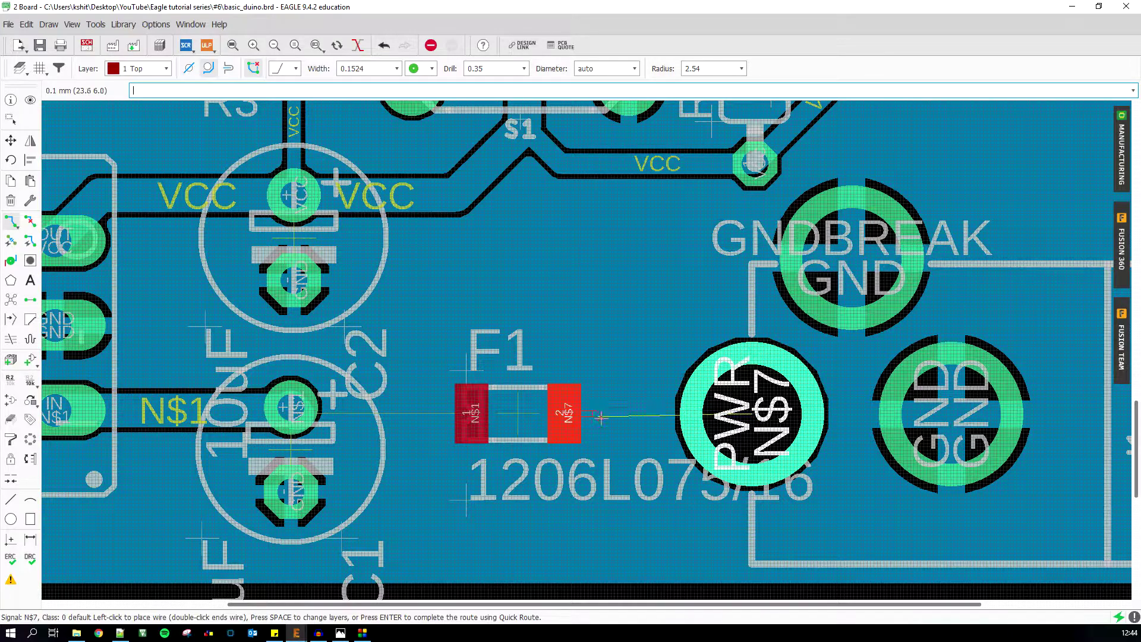
key("Escape")
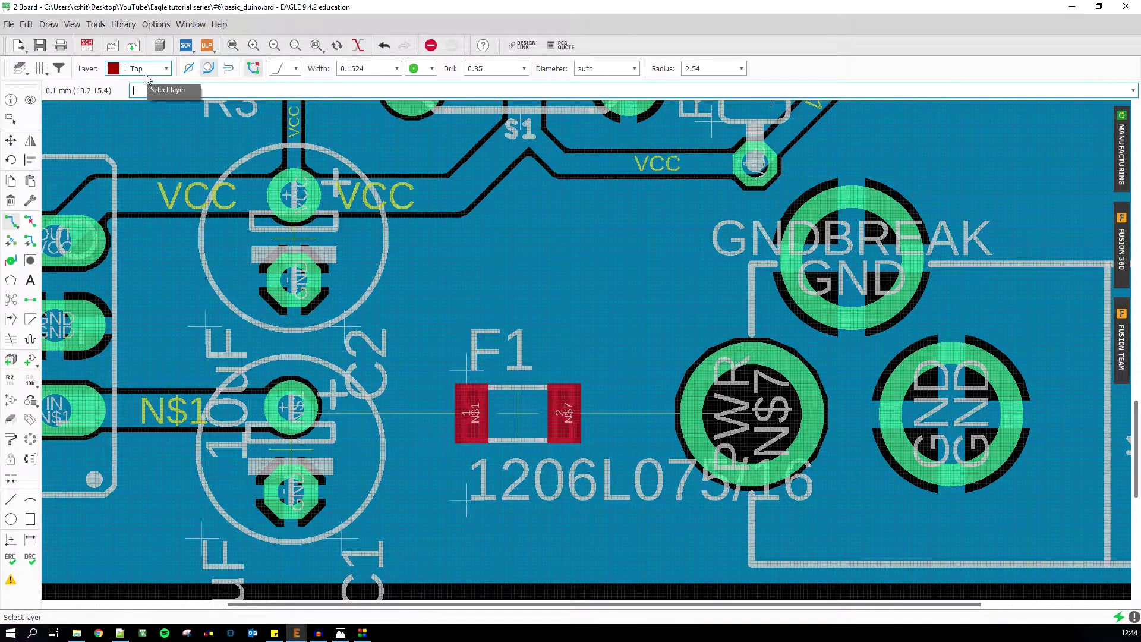
Select the Mirror tool to flip a part to the board's other side.
scroll(575, 438, "down", 3)
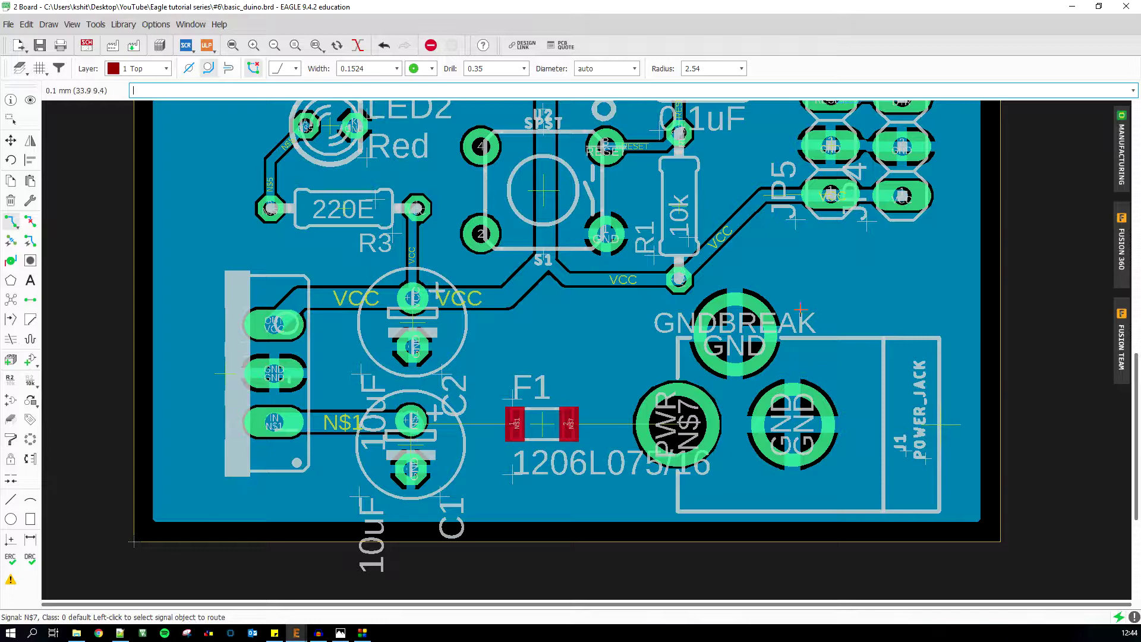
scroll(536, 475, "down", 2)
scroll(536, 475, "up", 4)
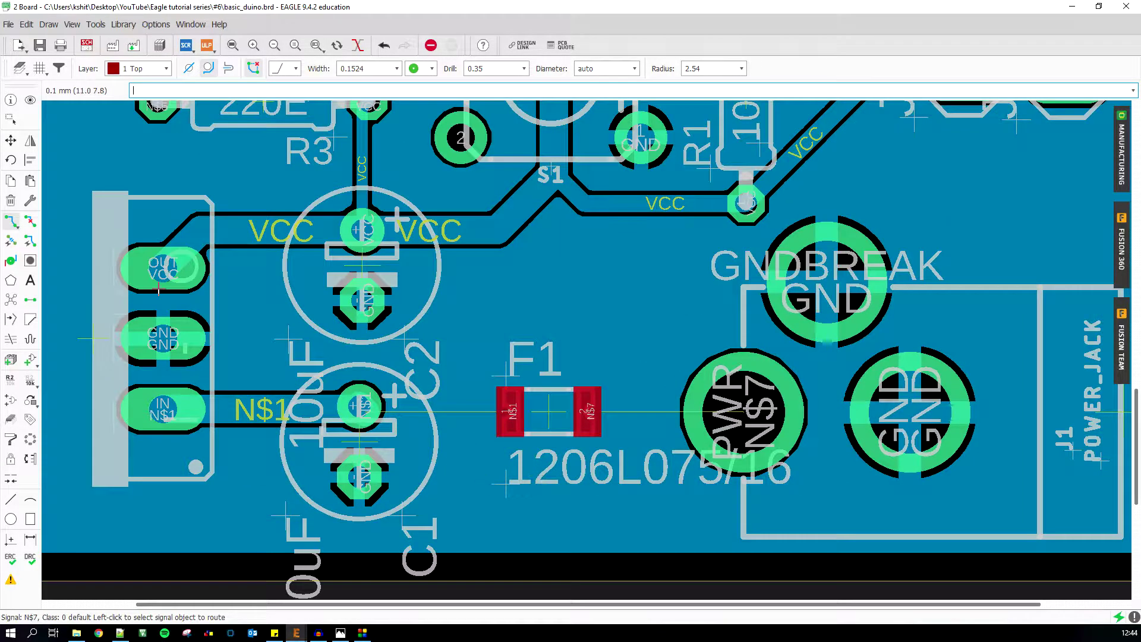
left_click(30, 141)
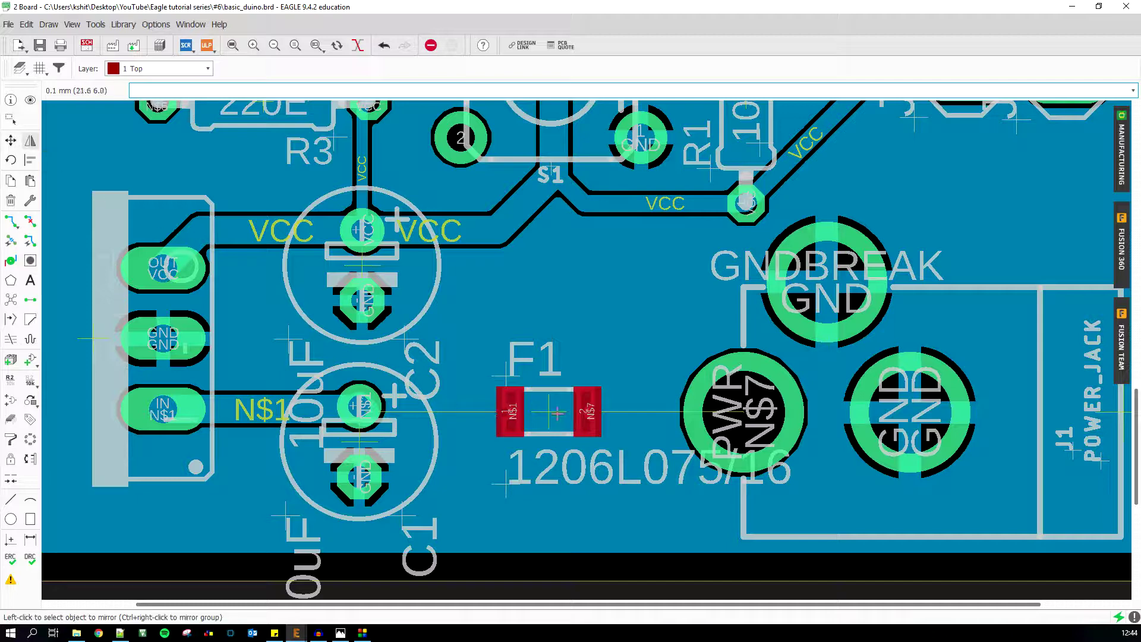
Mirror fuse F1 onto the bottom copper layer, leaving 4 airwires unrouted.
left_click(550, 412)
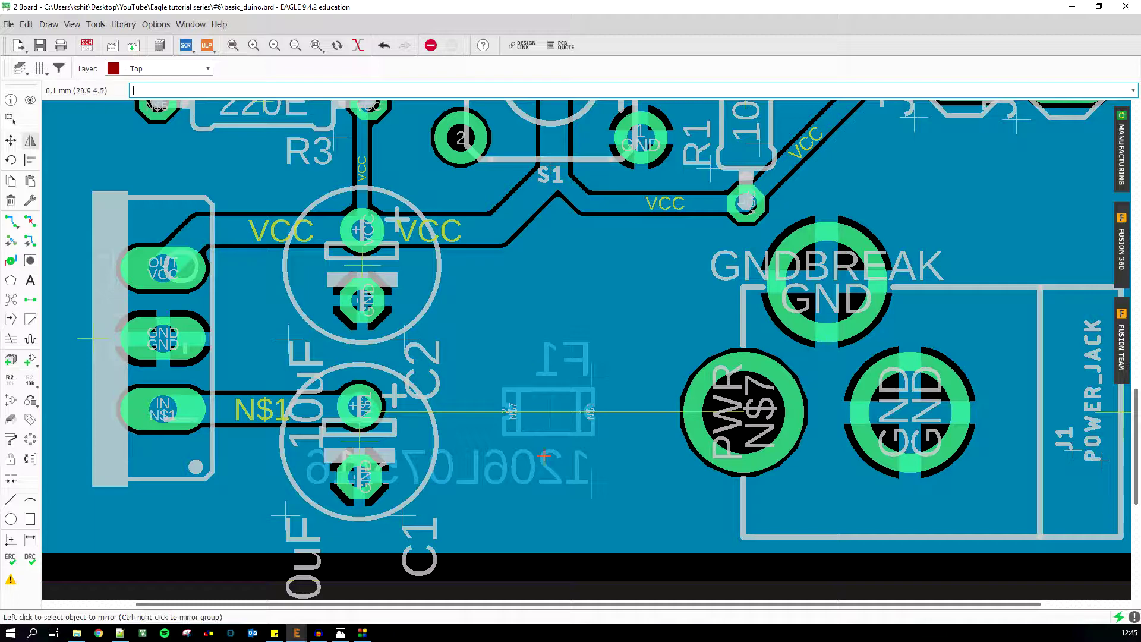
scroll(583, 453, "down", 2)
scroll(645, 439, "up", 2)
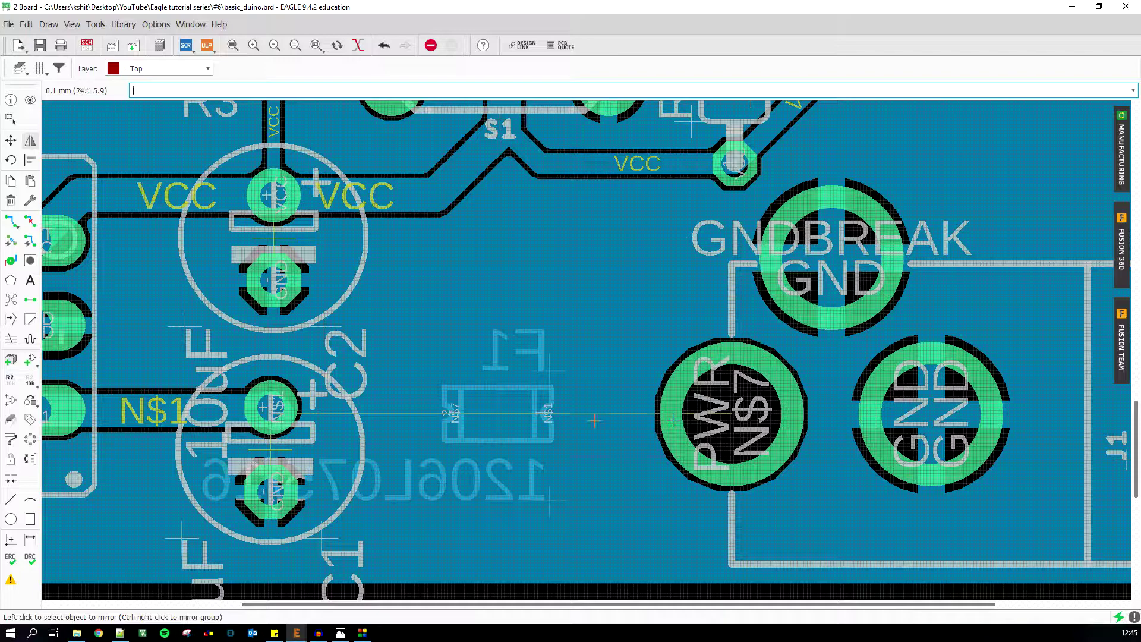
scroll(595, 421, "down", 3)
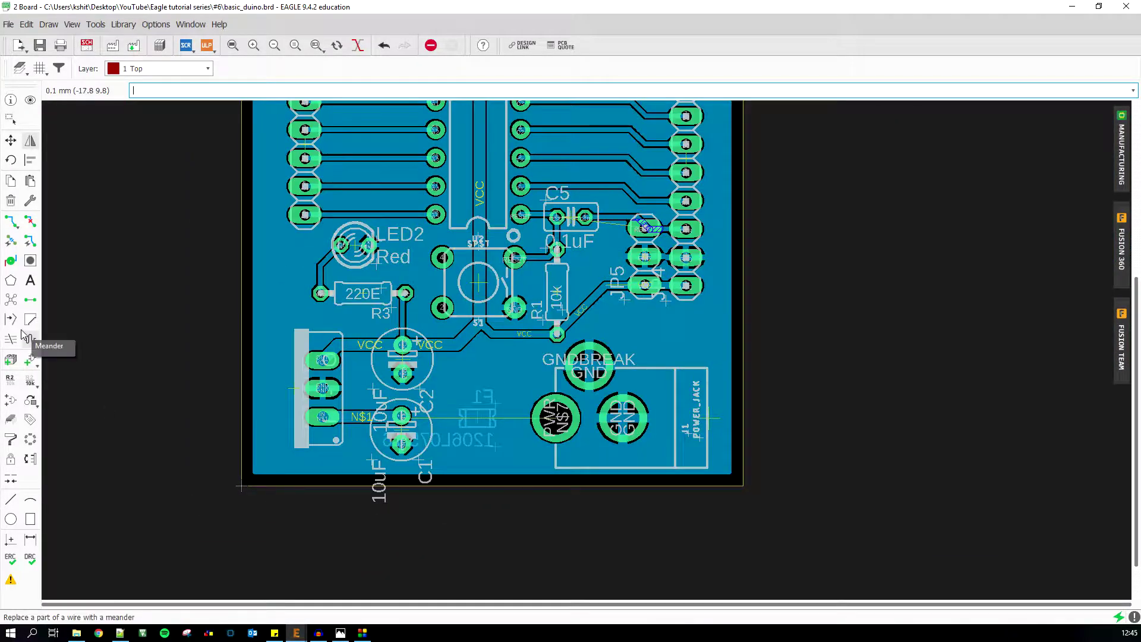
scroll(510, 395, "up", 4)
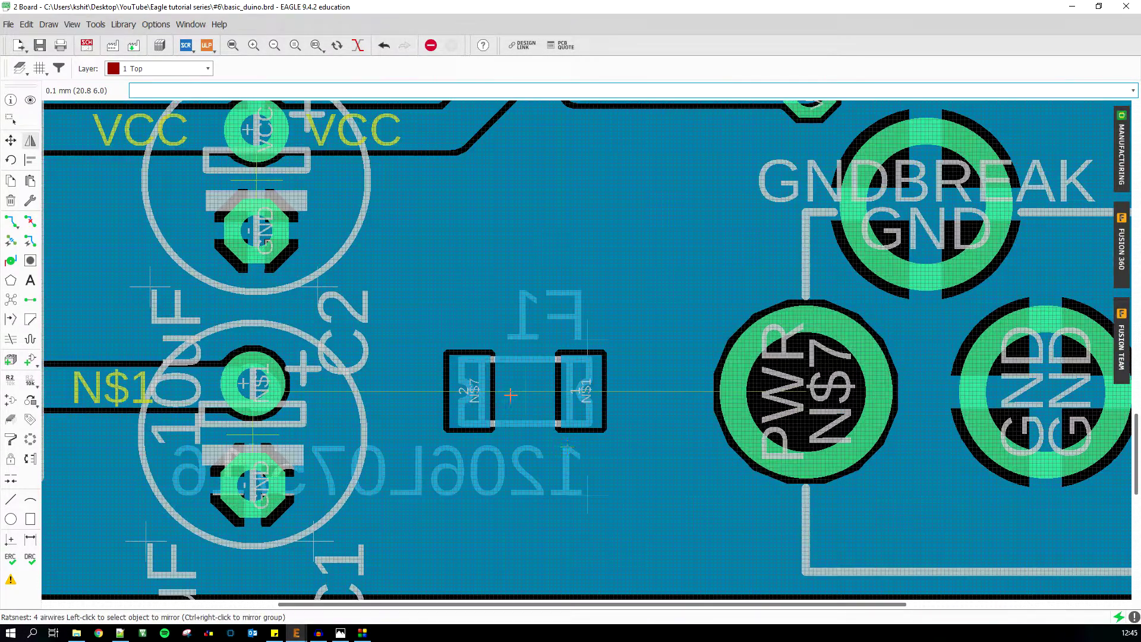
scroll(573, 425, "down", 1)
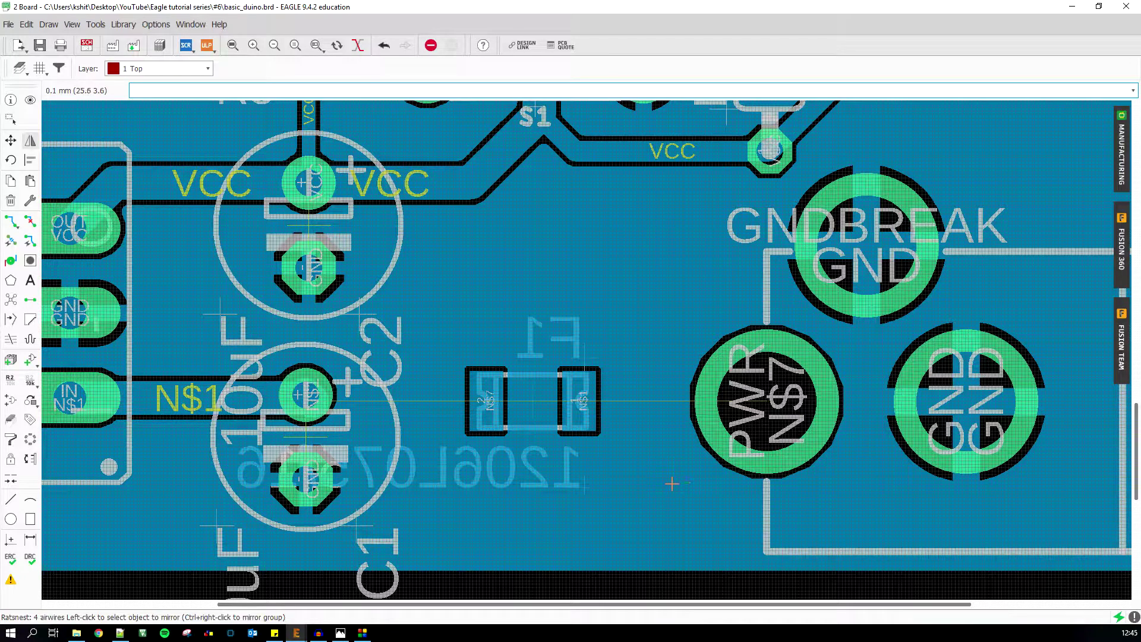
Set routing to the 16 Bottom layer with a 1.016 trace width.
left_click(11, 223)
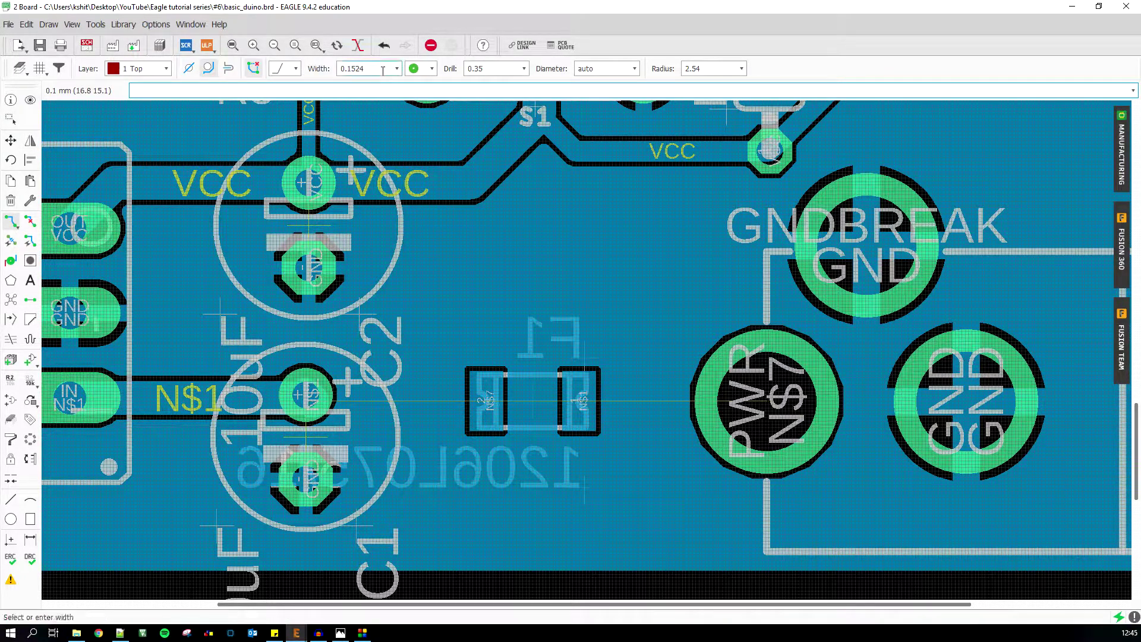
left_click(313, 396)
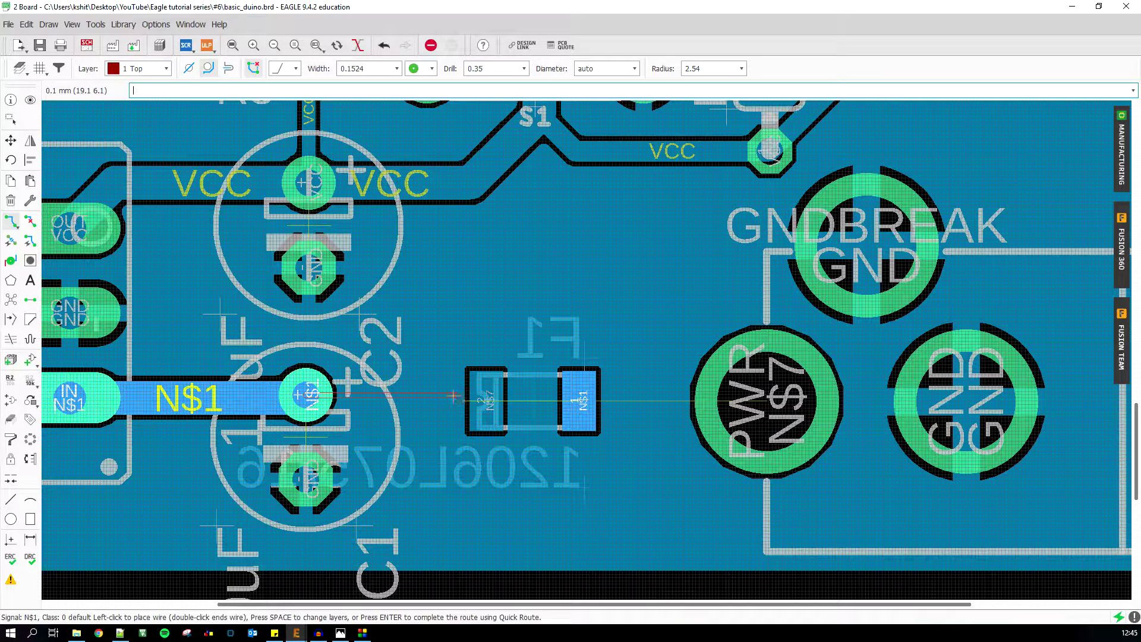
key("Escape")
left_click(140, 68)
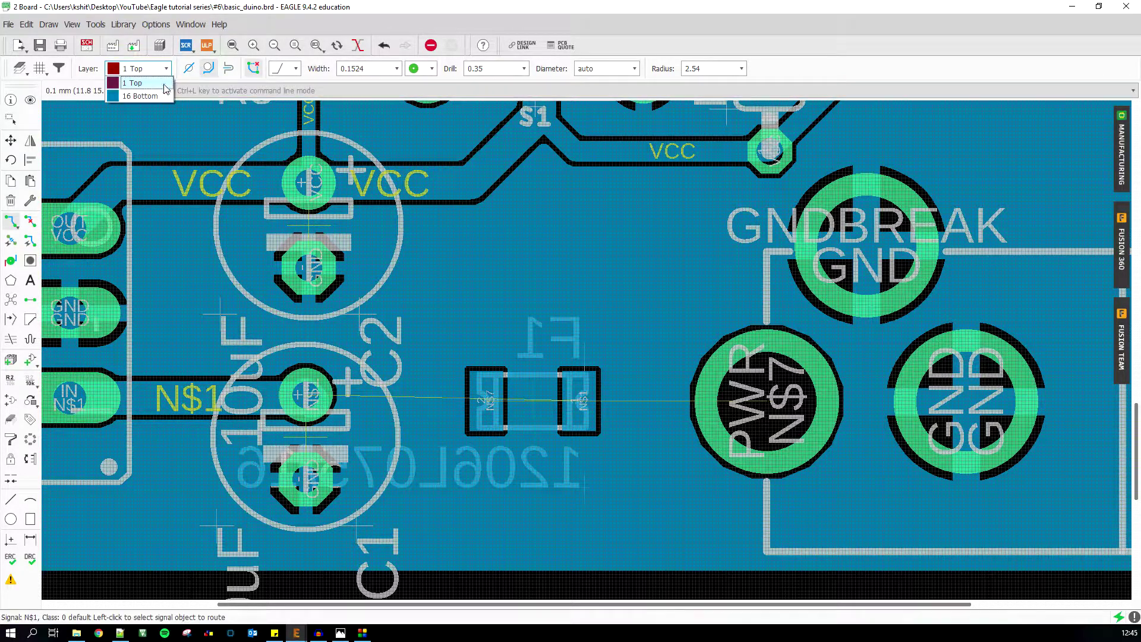
left_click(141, 95)
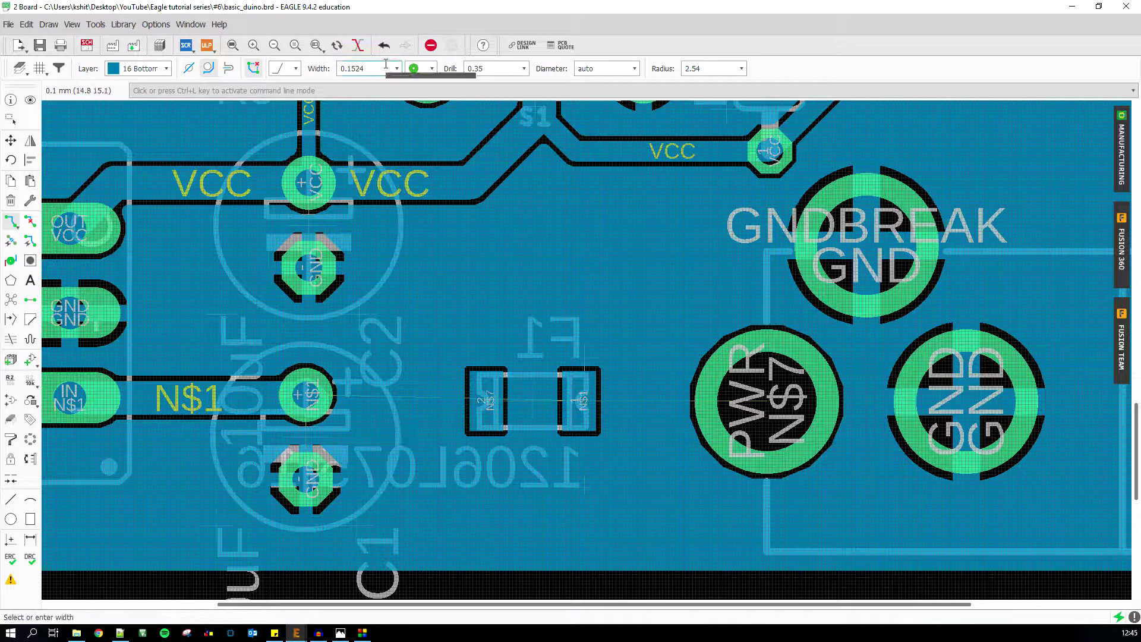
left_click(441, 390)
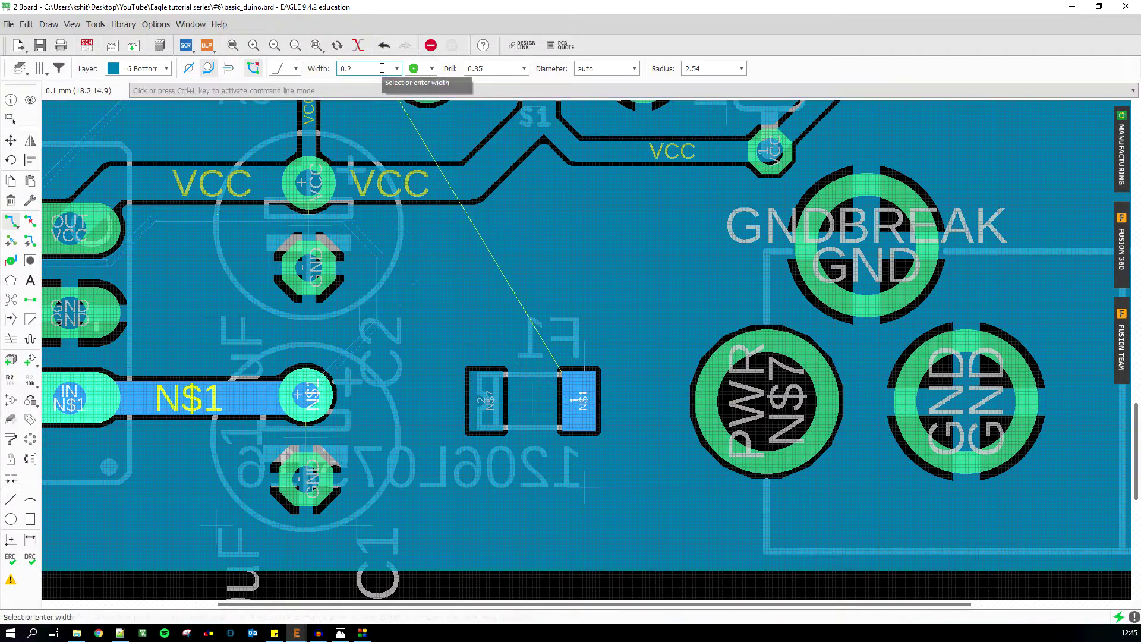
key("Escape")
right_click(205, 398)
left_click(256, 619)
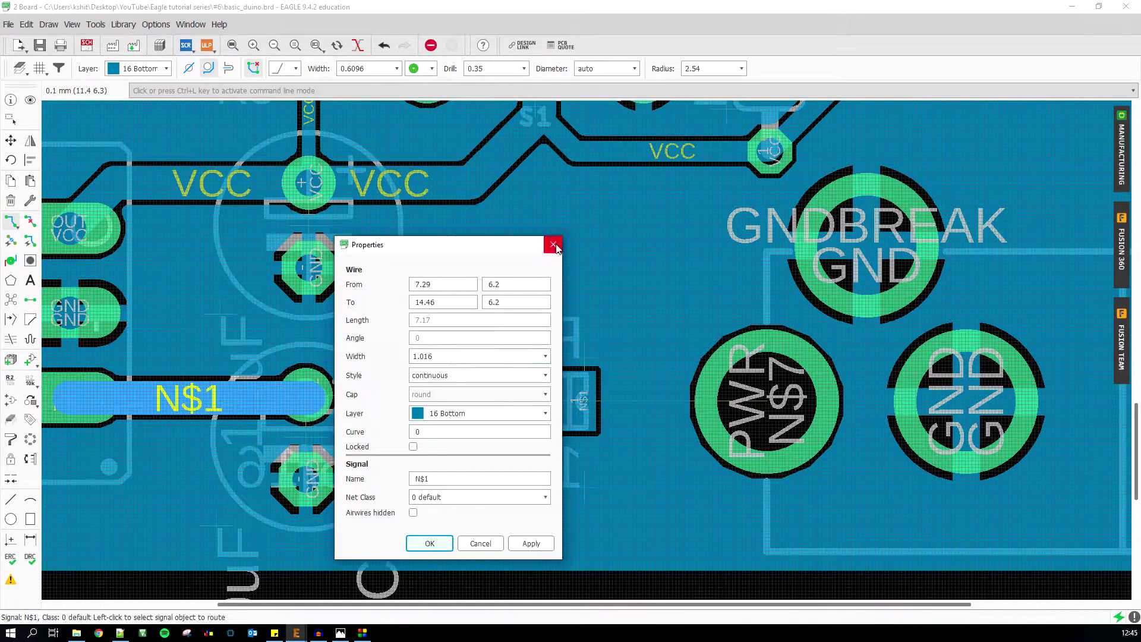
left_click(430, 543)
left_click(426, 396)
key("Escape")
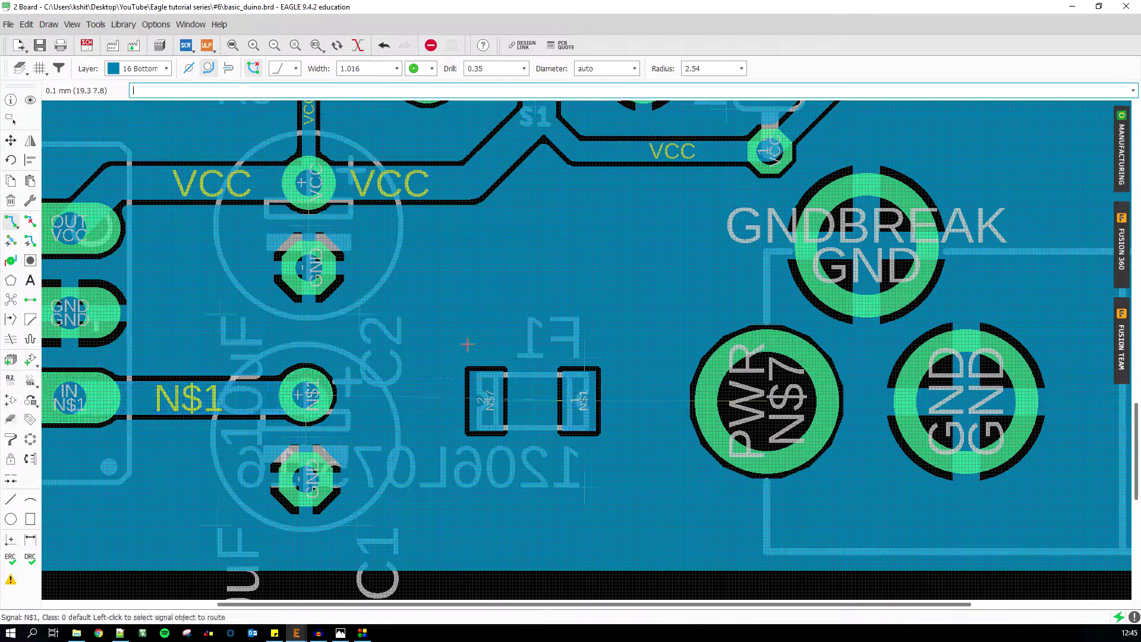
Rotate fuse F1 half a turn in place on the board.
left_click(11, 141)
left_click(544, 408)
right_click(543, 407)
left_click(544, 407)
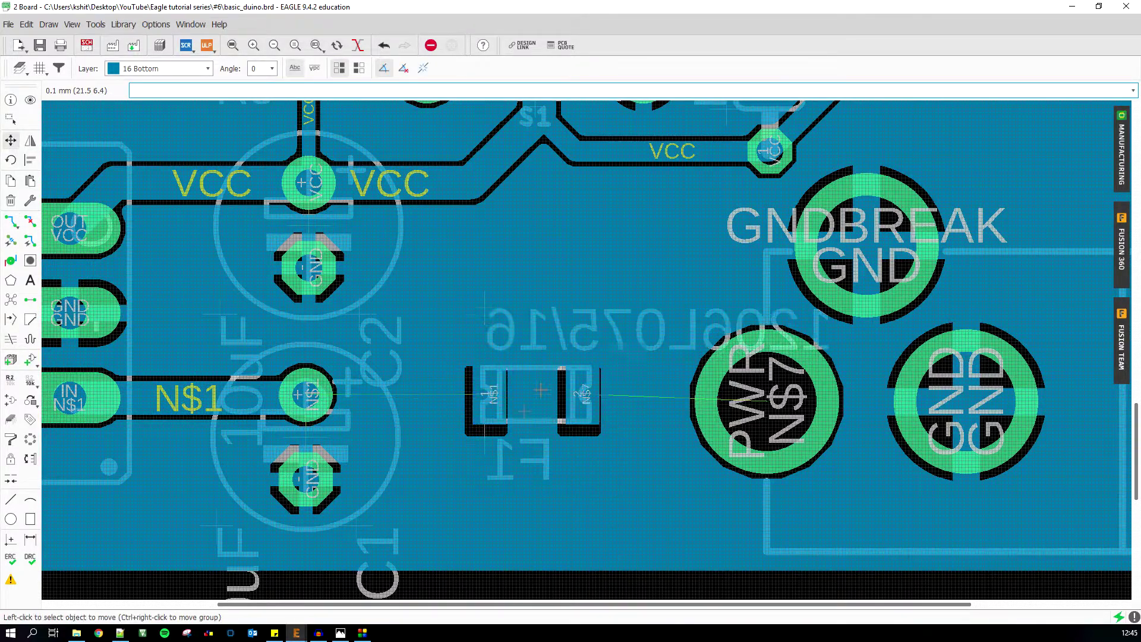
left_click(10, 221)
scroll(299, 414, "up", 3)
scroll(629, 406, "down", 3)
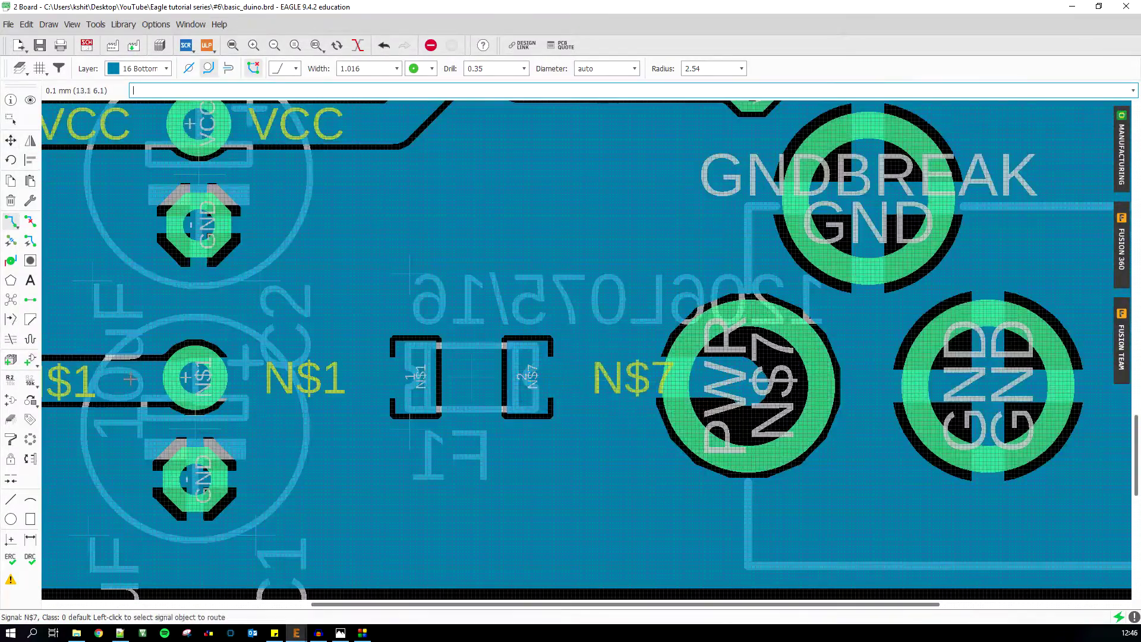
scroll(583, 458, "down", 2)
scroll(584, 428, "up", 2)
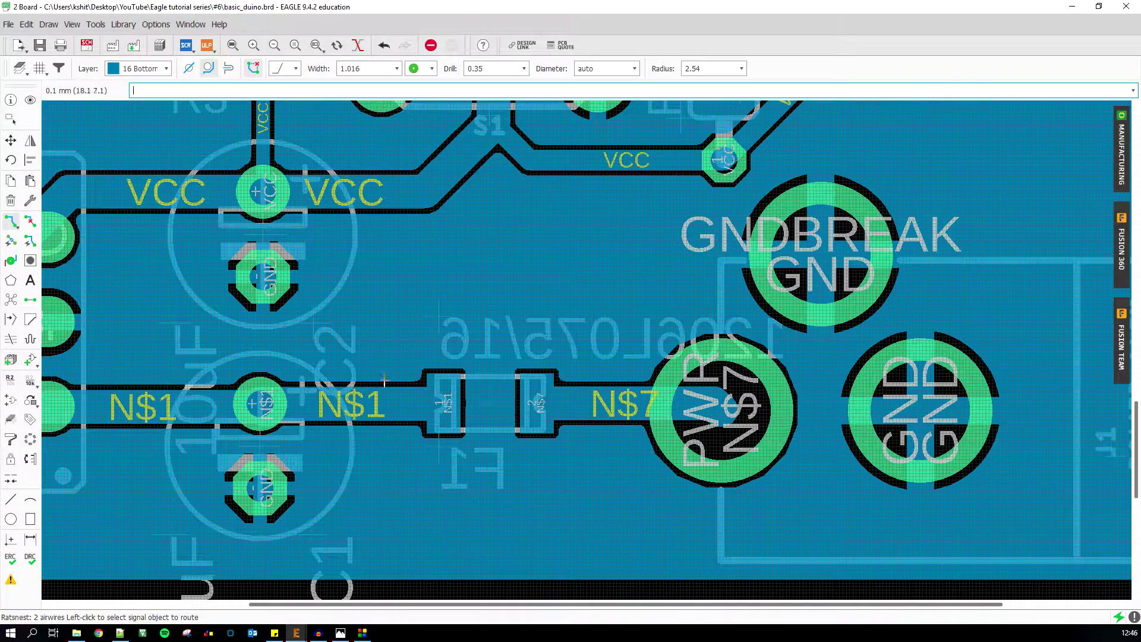
Nudge header JP5 so its RESET, GND and VCC pads line up with JP4's.
scroll(458, 470, "down", 1)
scroll(458, 469, "down", 3)
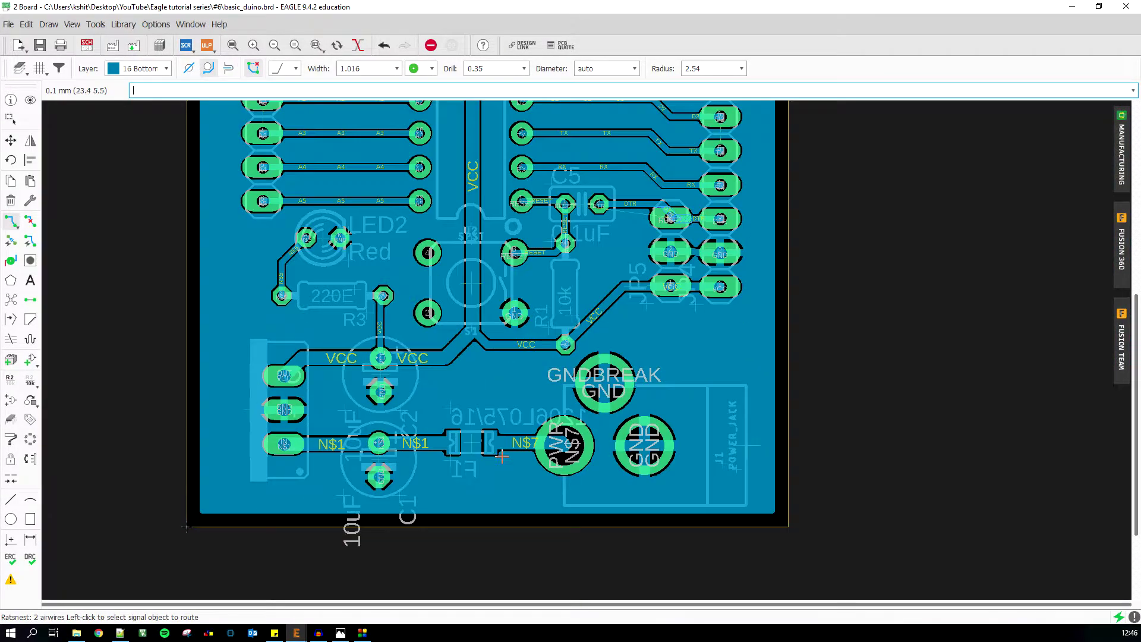
scroll(586, 422, "up", 2)
scroll(556, 417, "down", 3)
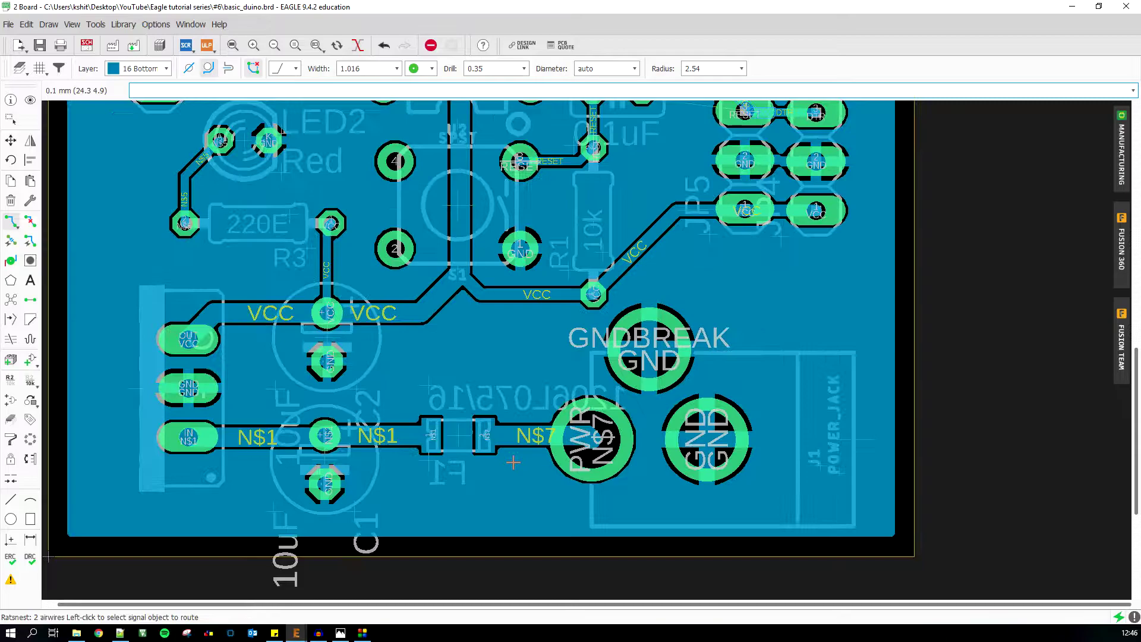
scroll(629, 287, "up", 3)
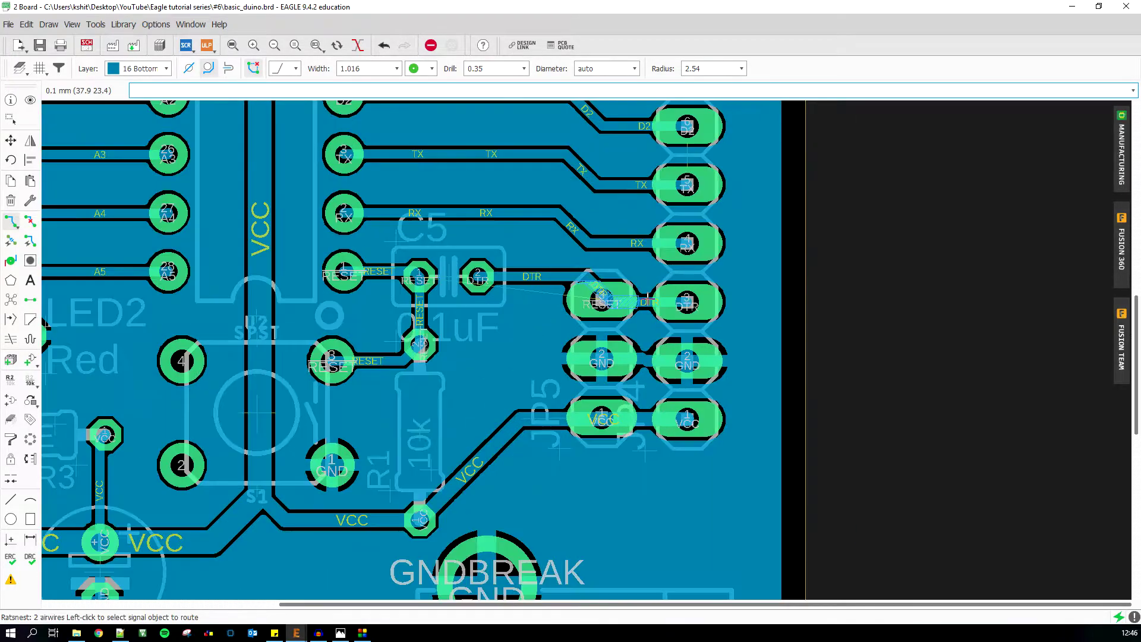
scroll(664, 409, "up", 4)
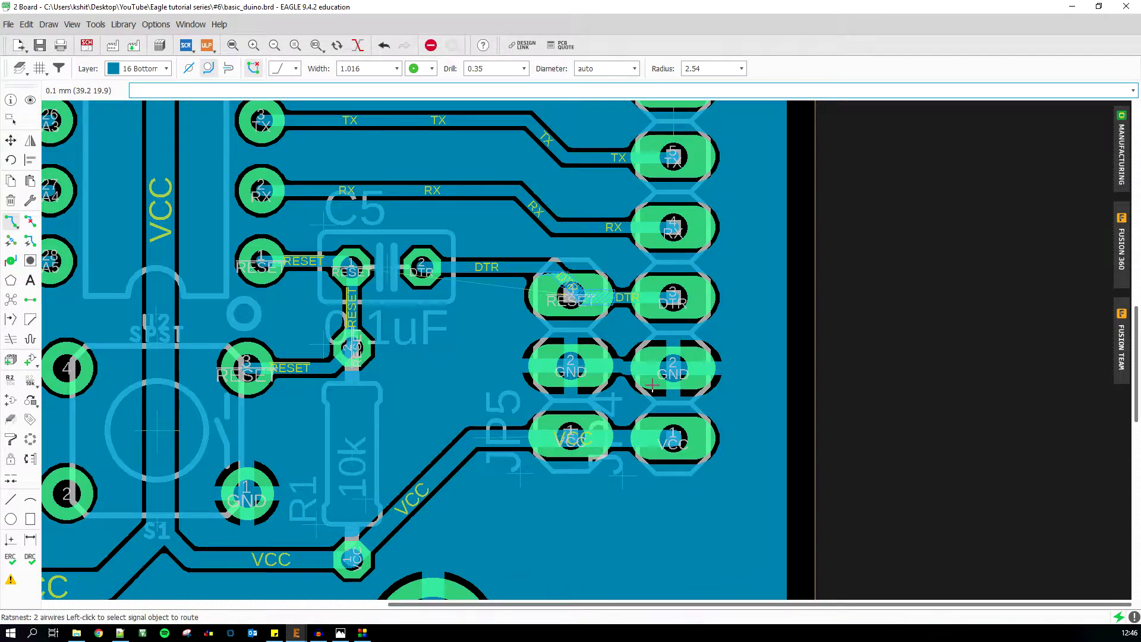
scroll(612, 394, "up", 2)
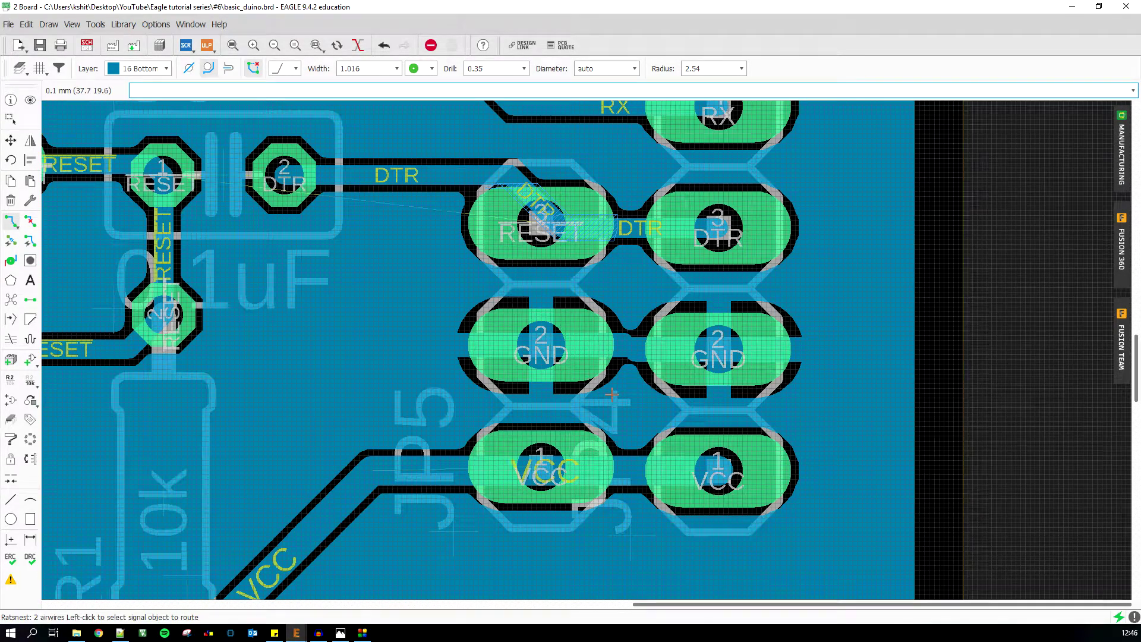
left_click(11, 140)
scroll(586, 318, "down", 2)
scroll(554, 333, "up", 3)
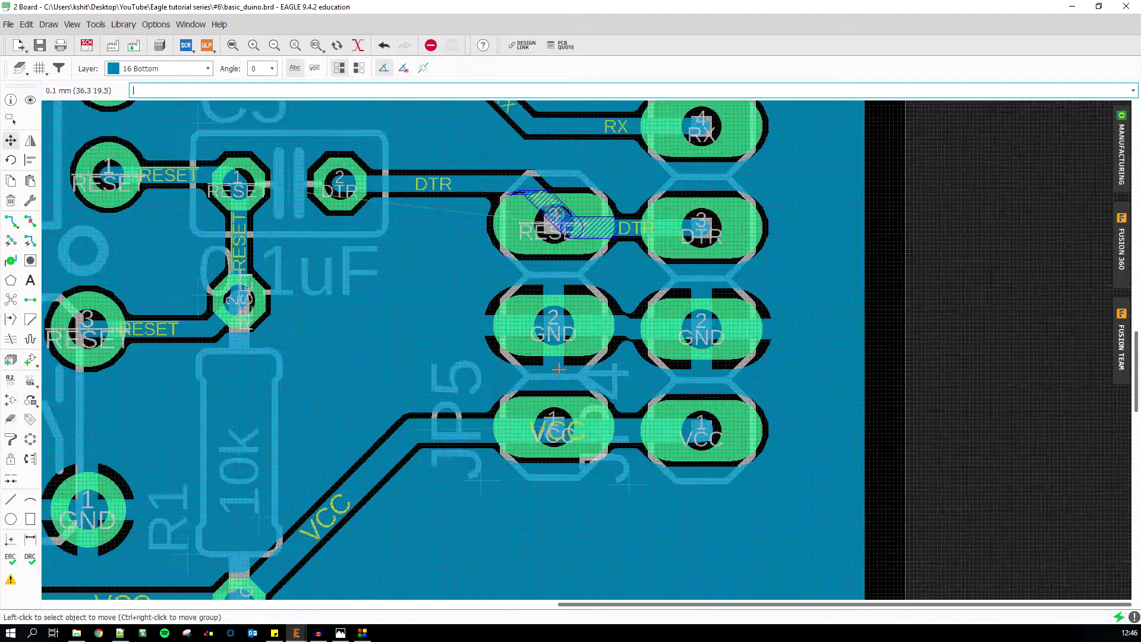
left_click(550, 305)
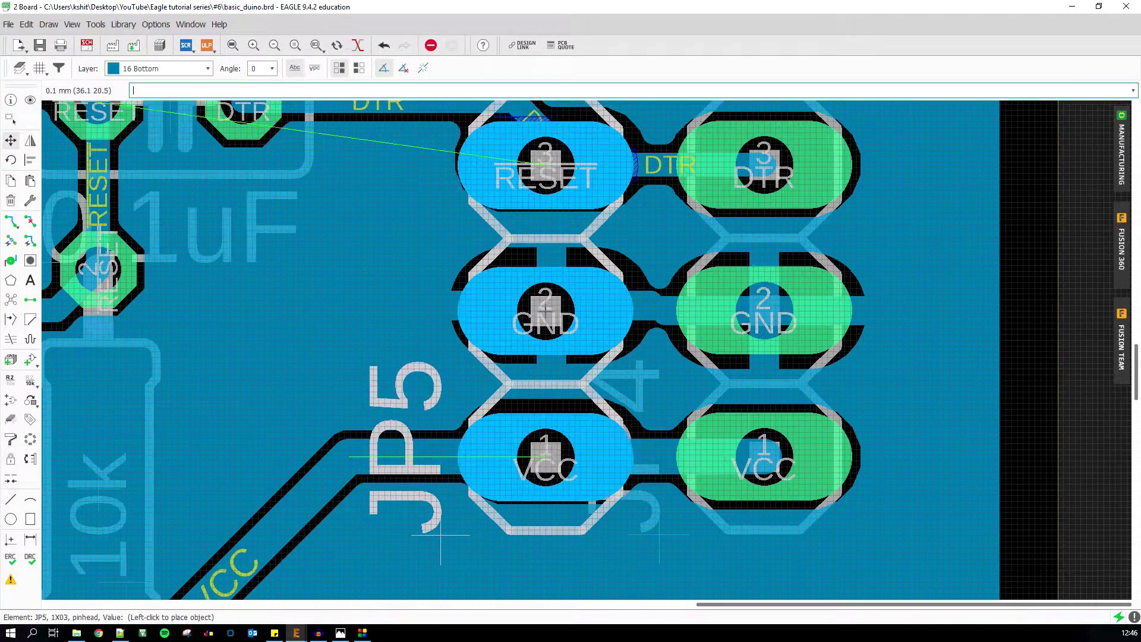
left_click(545, 310)
scroll(480, 299, "down", 2)
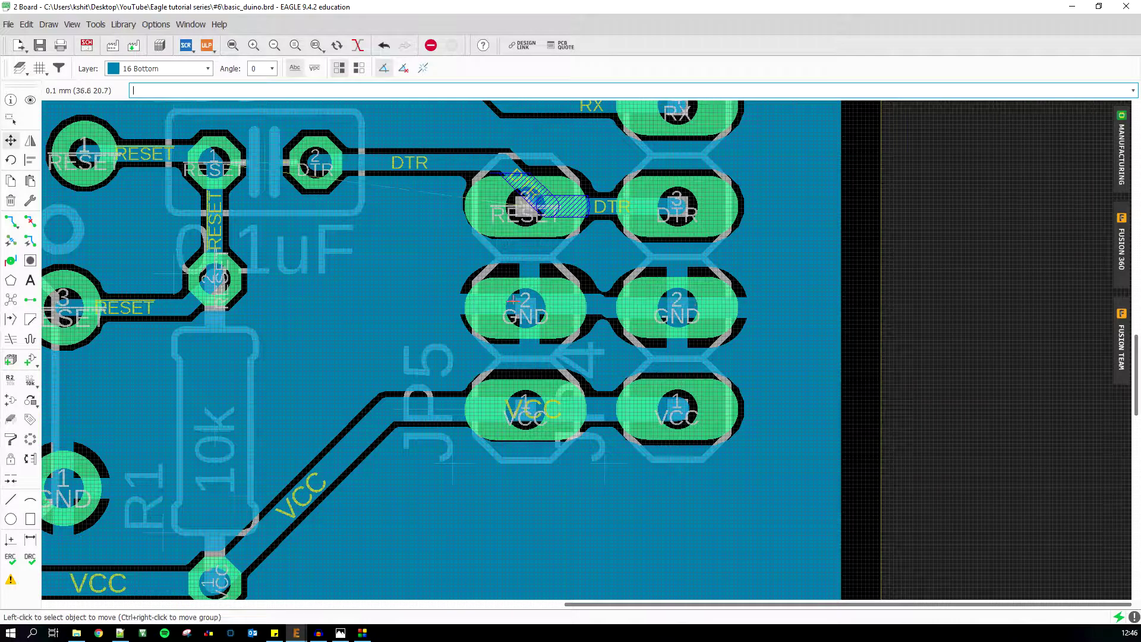
Run Ratsnest to recompute the airwires, leaving 2 unrouted.
left_click(15, 308)
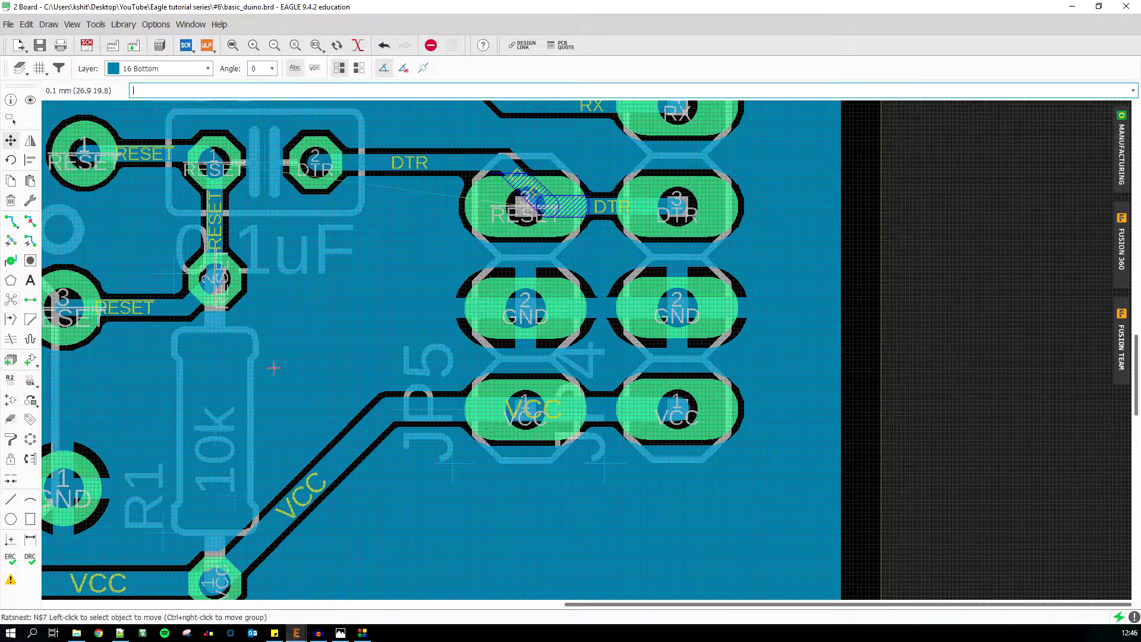
scroll(604, 378, "up", 5)
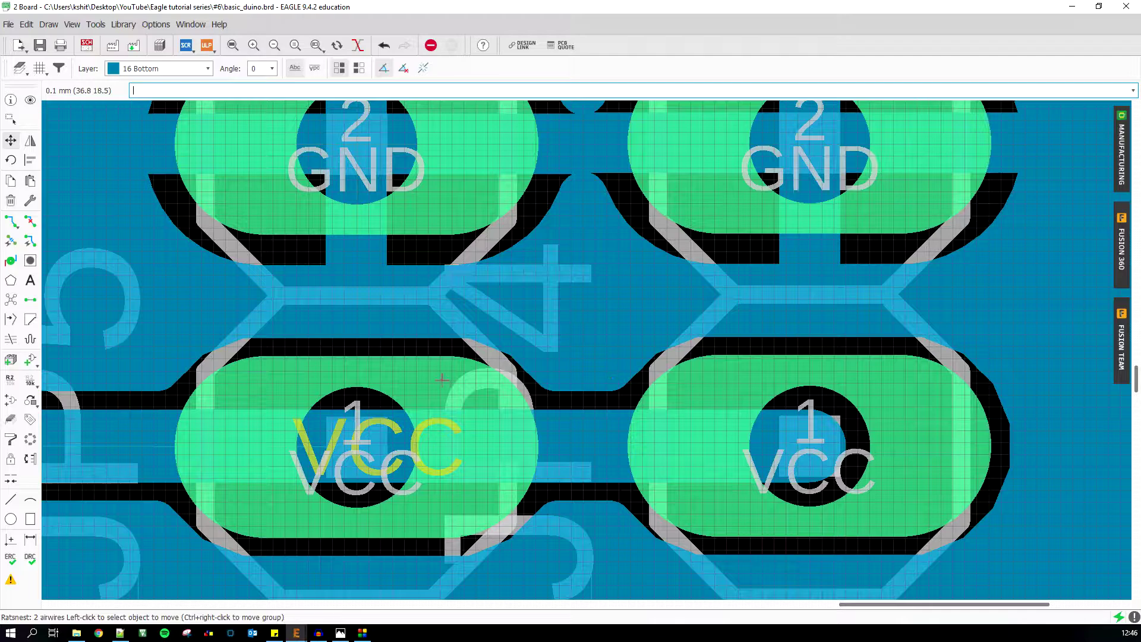
scroll(556, 422, "down", 4)
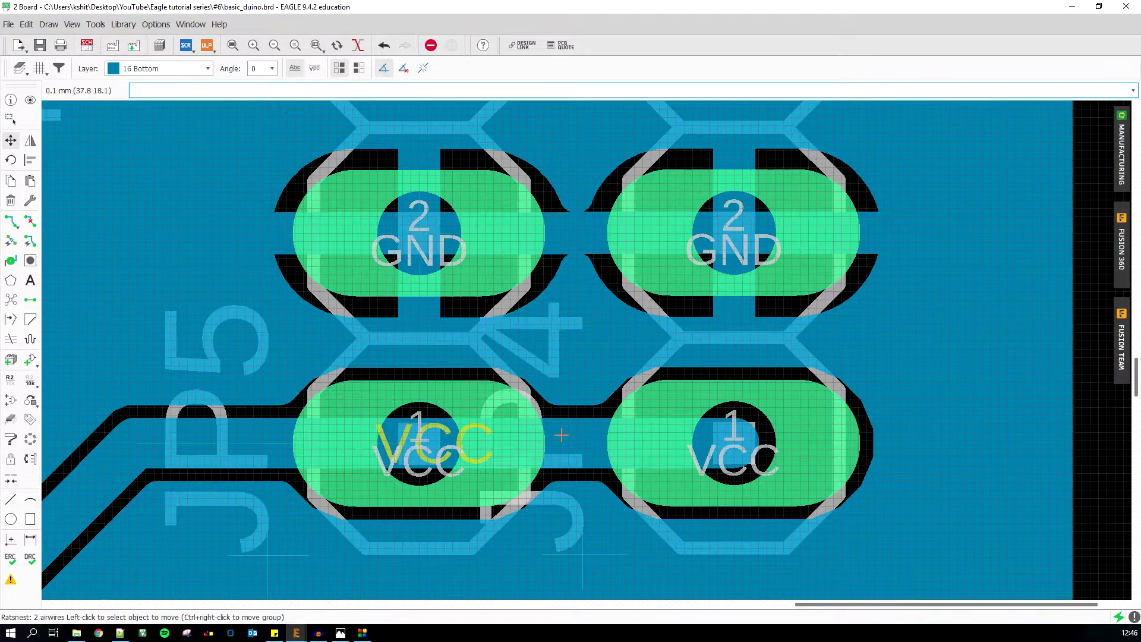
scroll(554, 286, "down", 1)
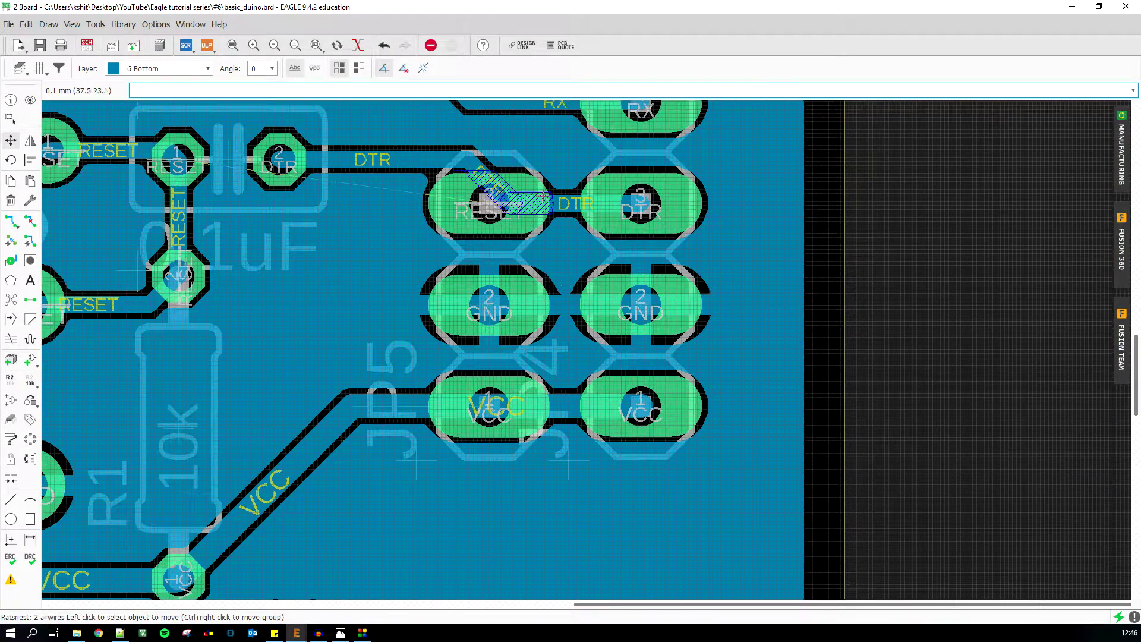
Drag the DTR trace lower so it clears JP5's RESET pad, then recalculate airwires.
scroll(542, 196, "up", 4)
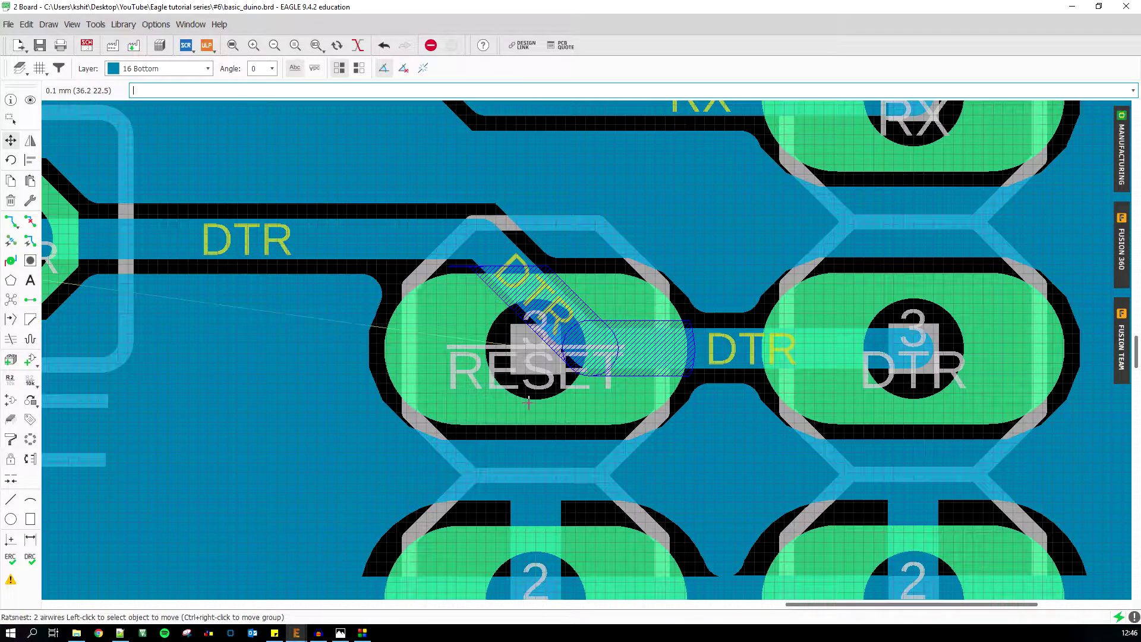
scroll(528, 403, "down", 3)
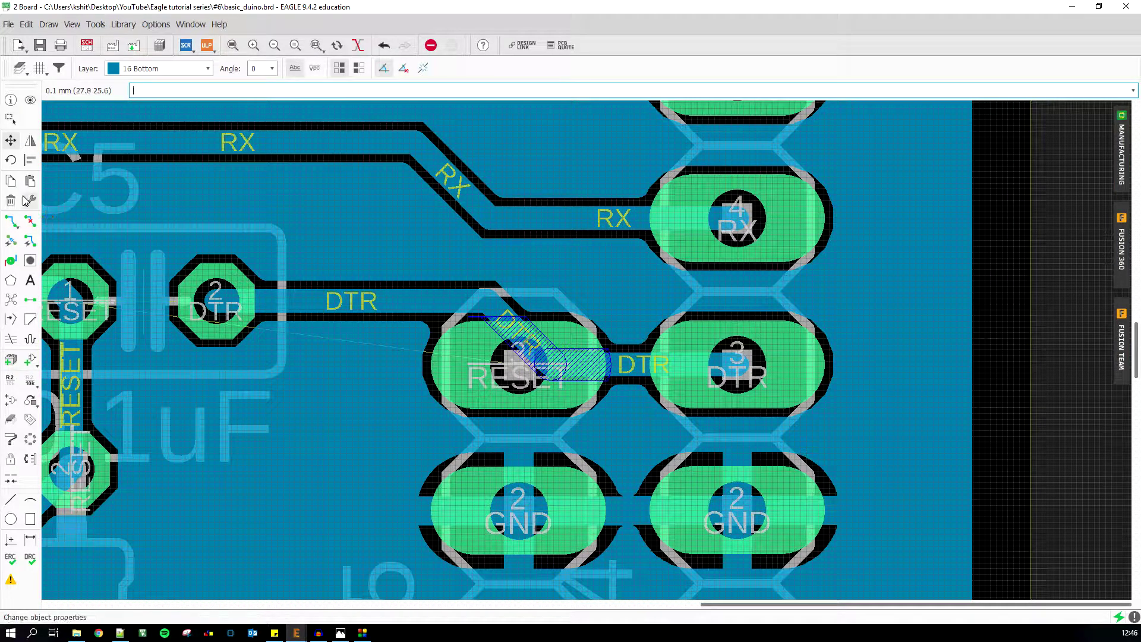
left_click(519, 343)
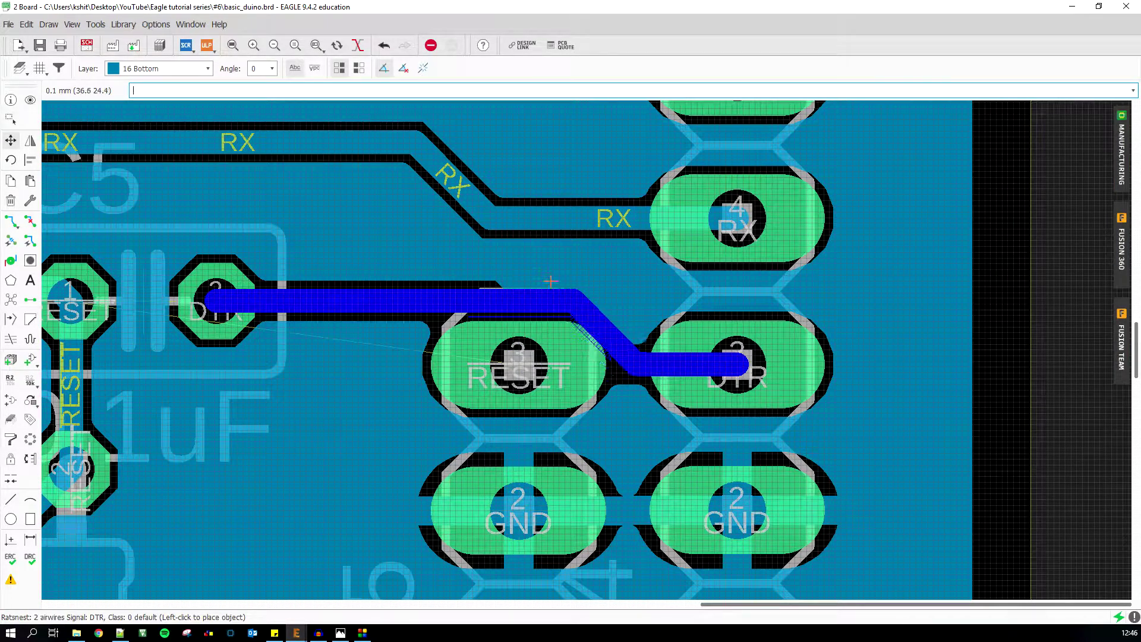
left_click(435, 319)
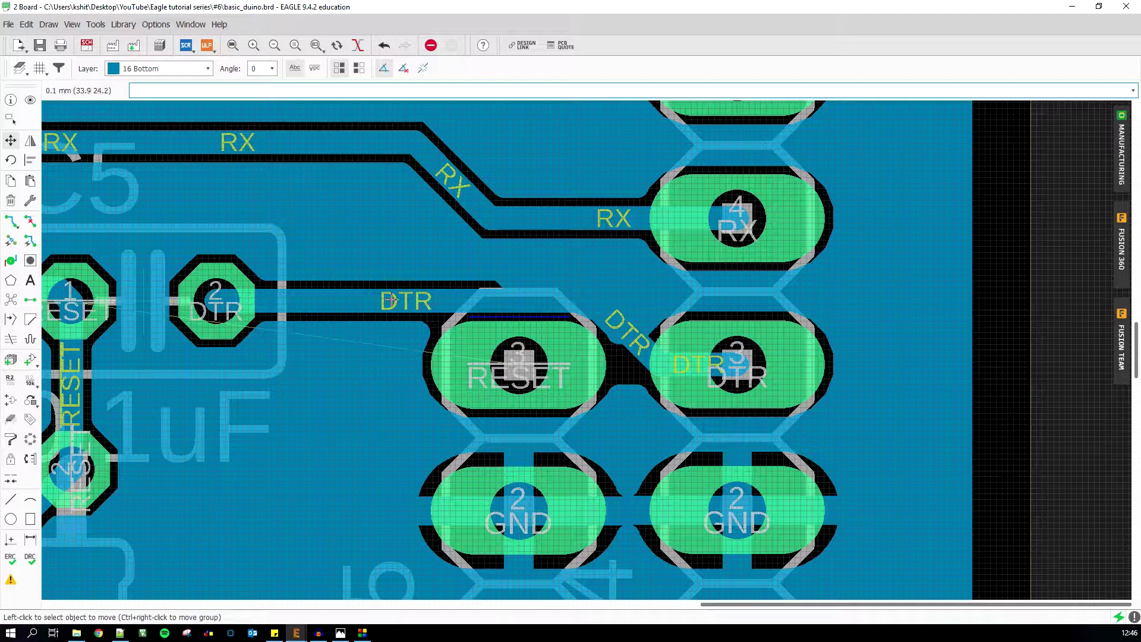
left_click(390, 301)
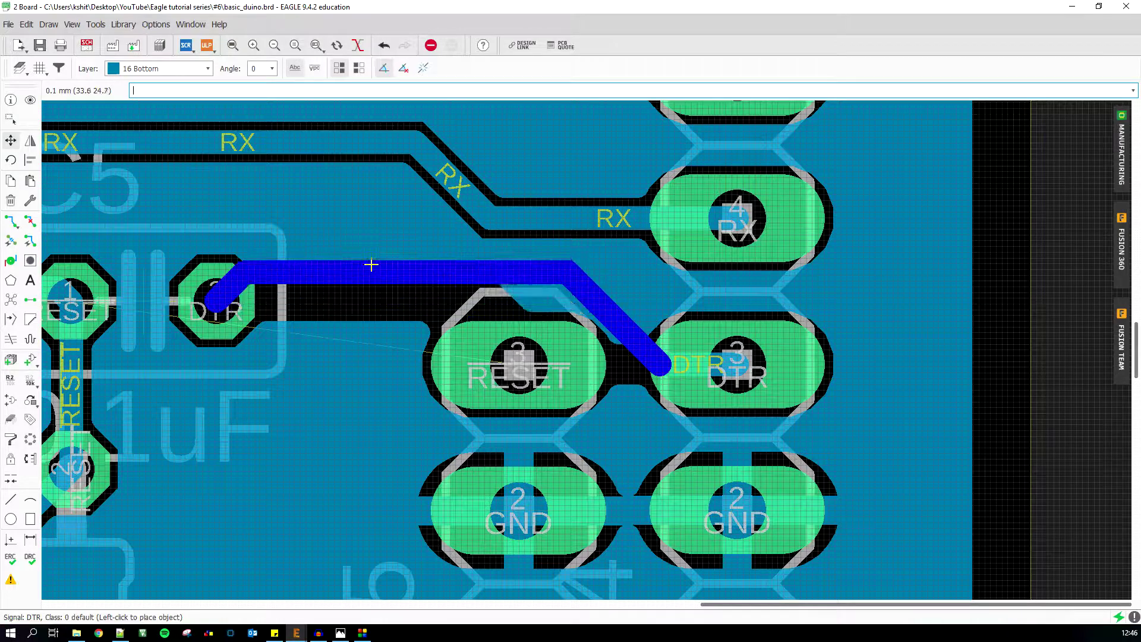
left_click(550, 272)
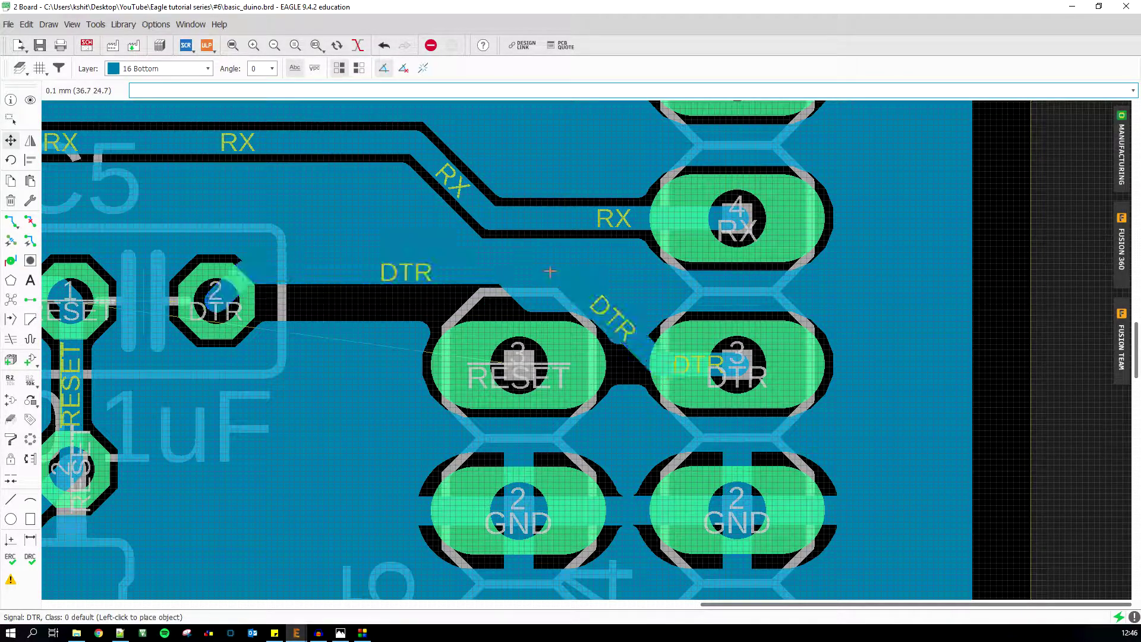
scroll(547, 268, "down", 2)
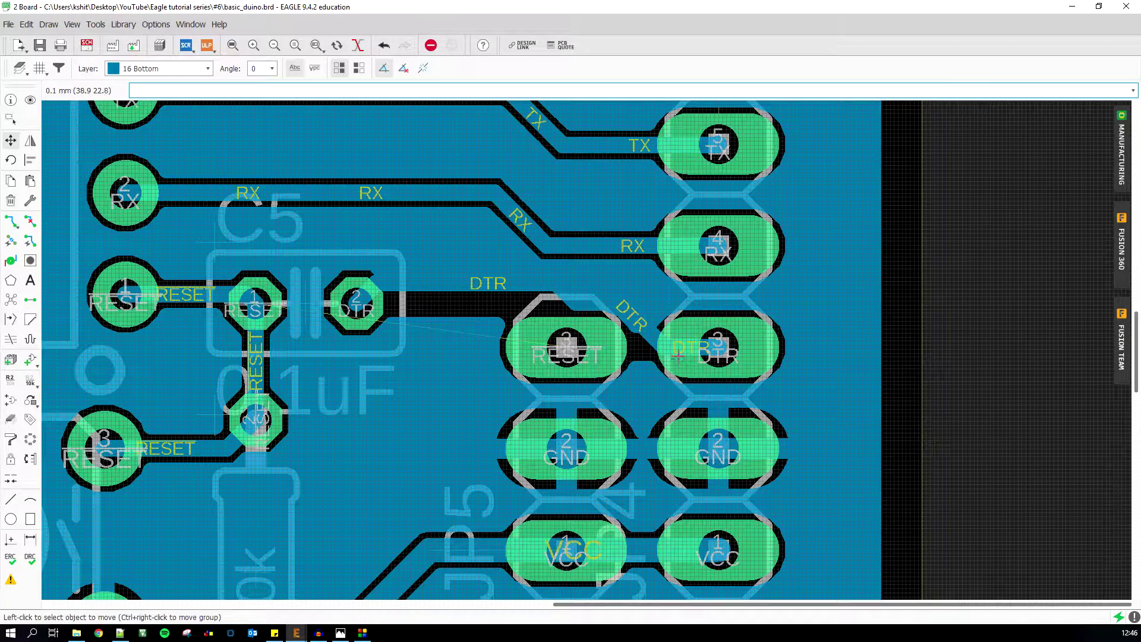
scroll(645, 328, "up", 2)
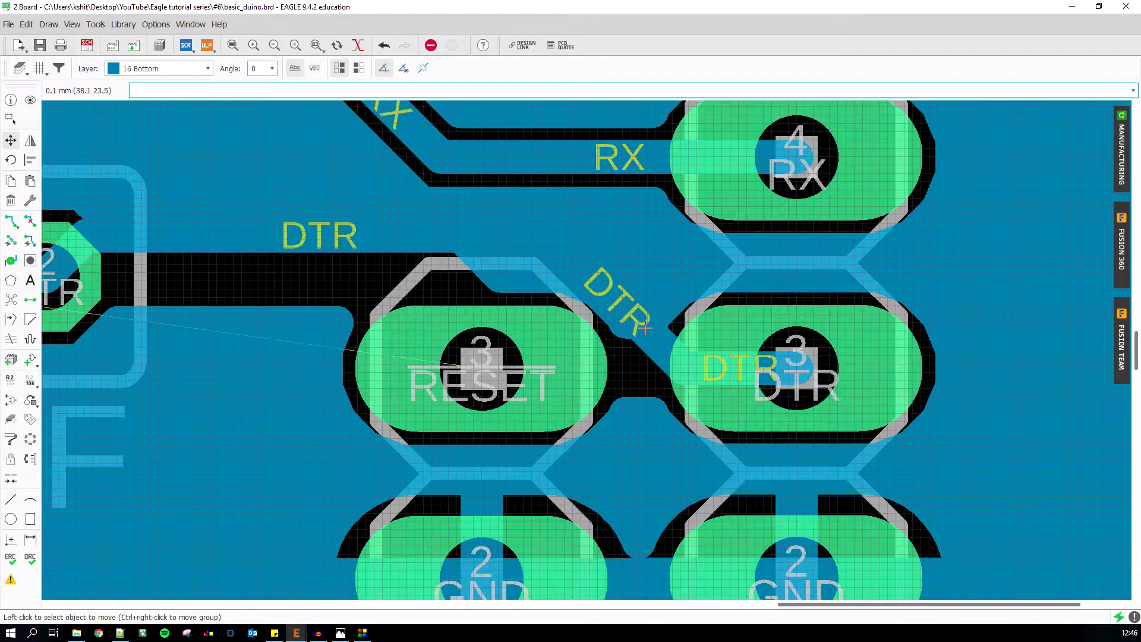
left_click(4, 303)
scroll(565, 331, "down", 5)
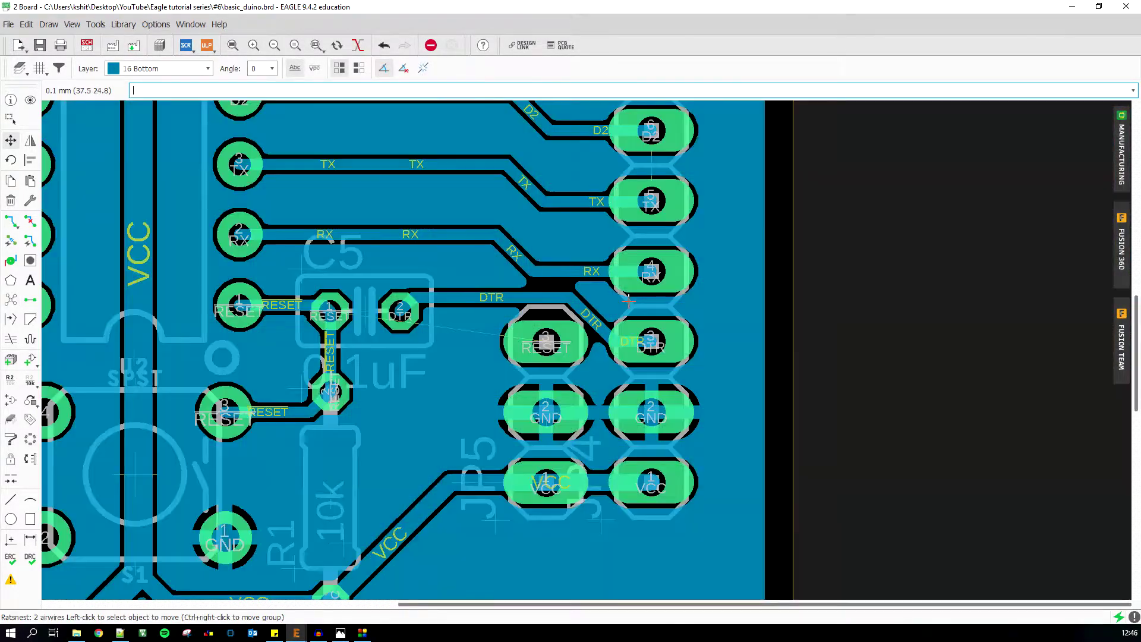
scroll(628, 302, "down", 1)
scroll(591, 306, "up", 3)
Shift the RX trace segment slightly lower onto JP4's pad 4 and refresh the ground pour.
left_click(593, 292)
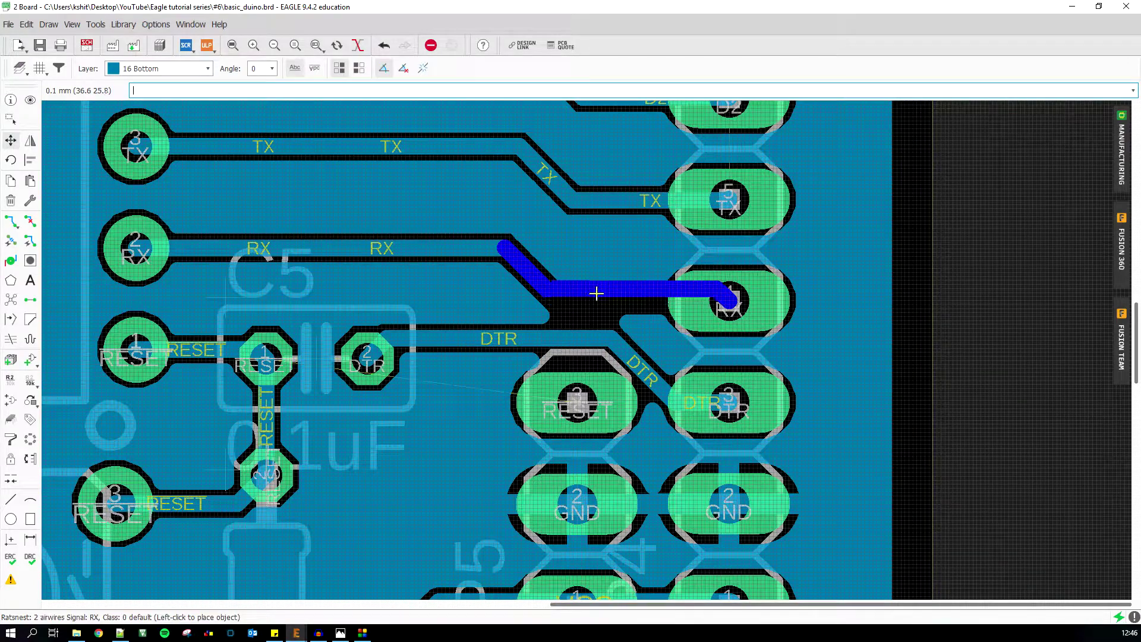
left_click(586, 300)
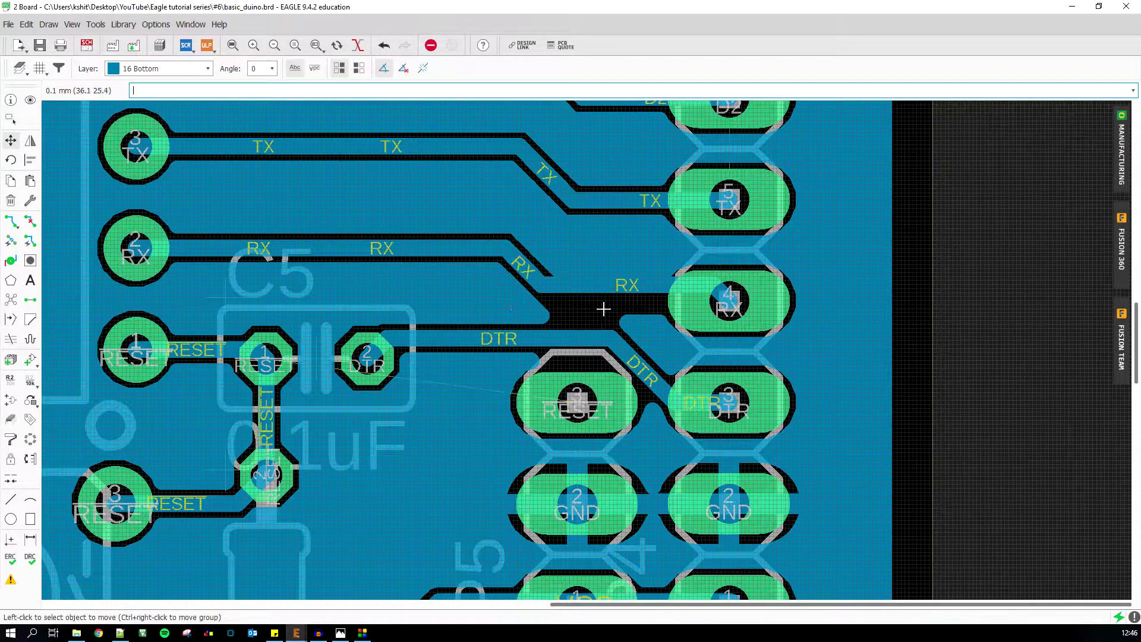
left_click(11, 299)
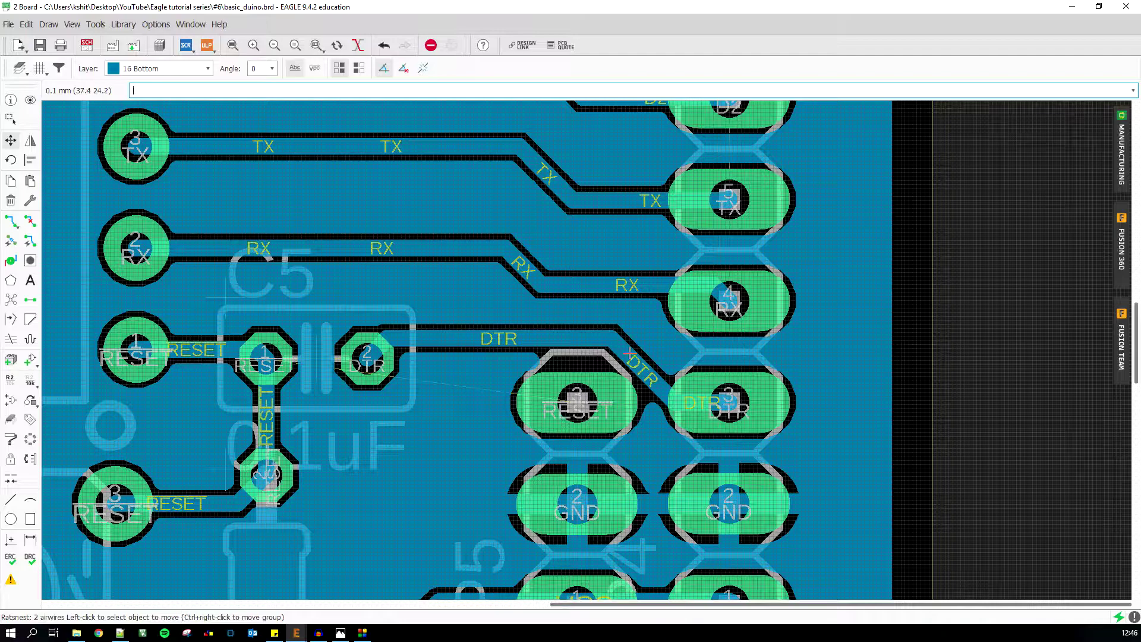
scroll(678, 335, "down", 3)
scroll(422, 410, "up", 5)
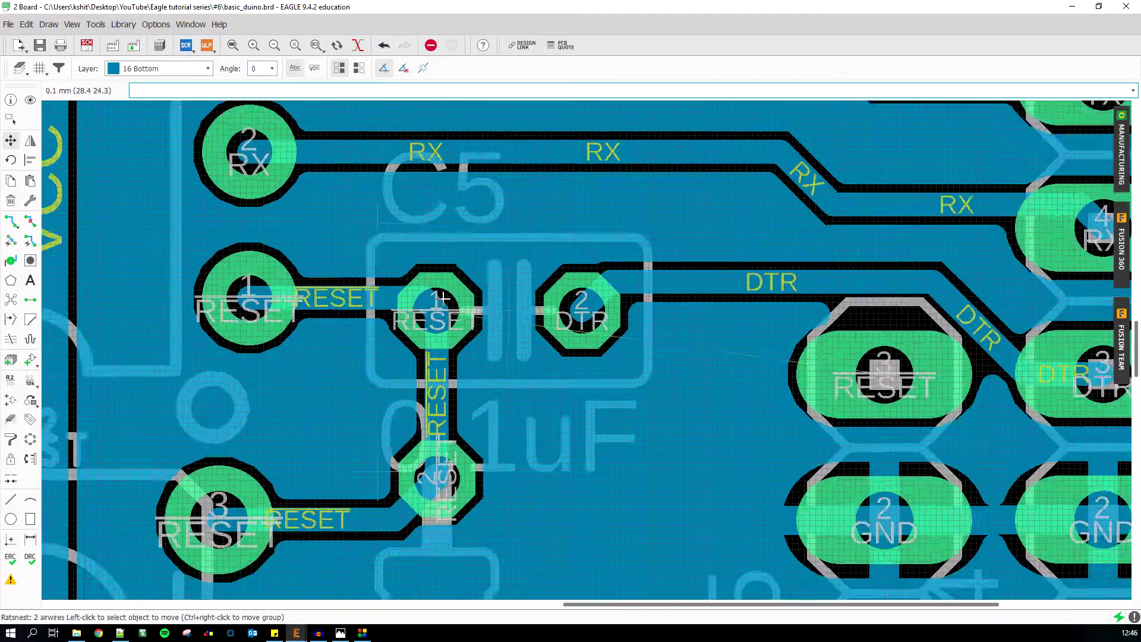
scroll(458, 444, "down", 2)
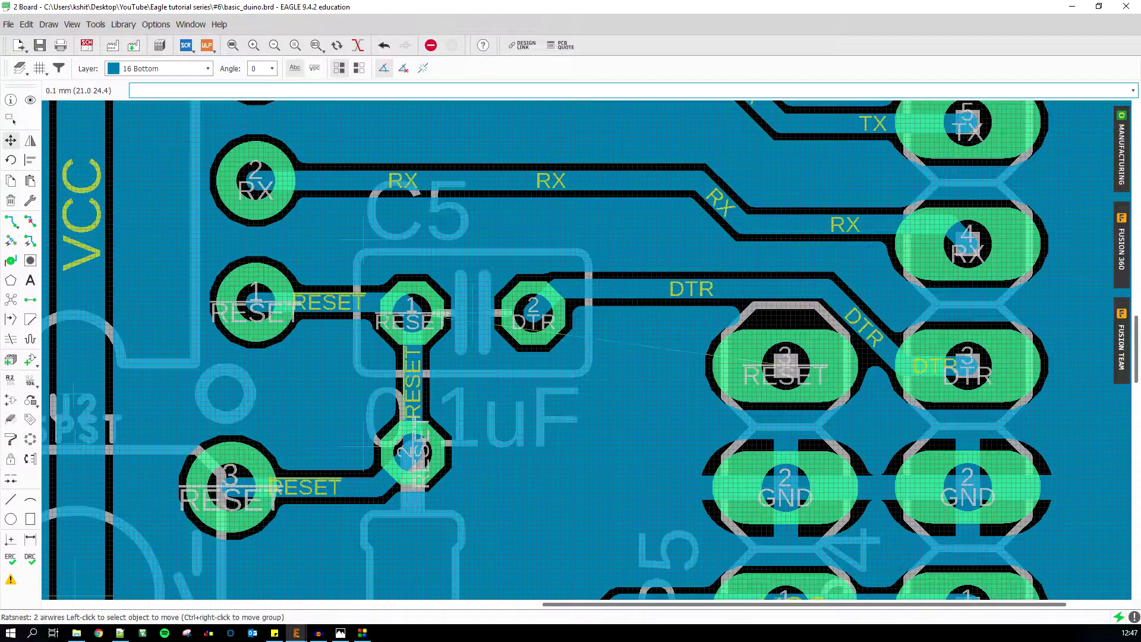
left_click(11, 221)
Quick-route the !RESET trace from C5's pad to JP5's RESET pad.
scroll(483, 321, "up", 3)
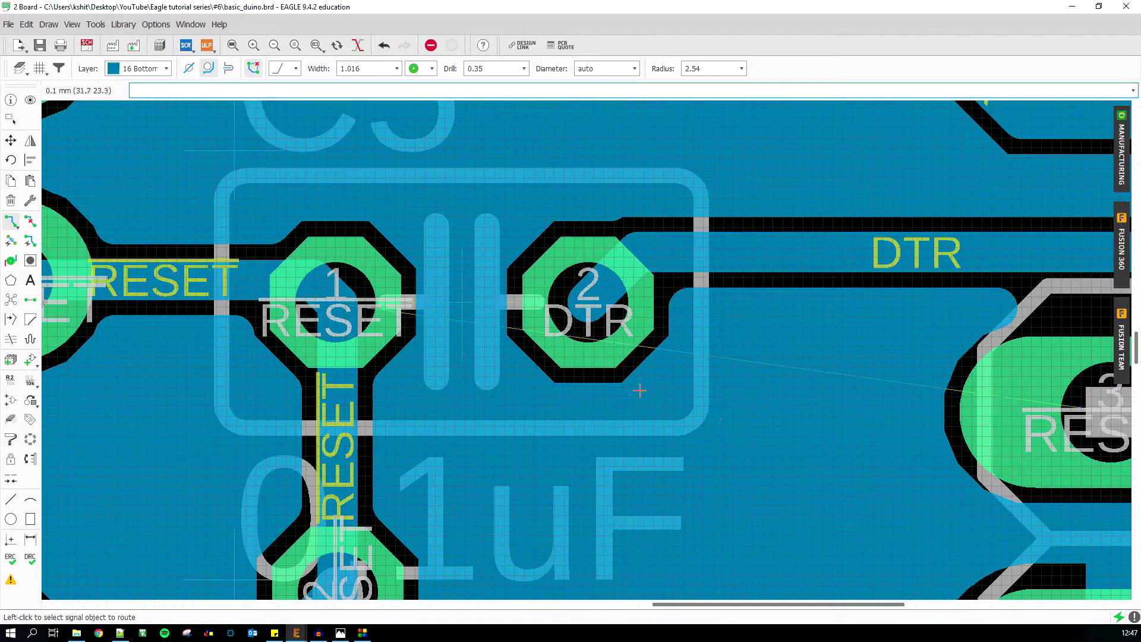
scroll(639, 391, "down", 2)
left_click(437, 419)
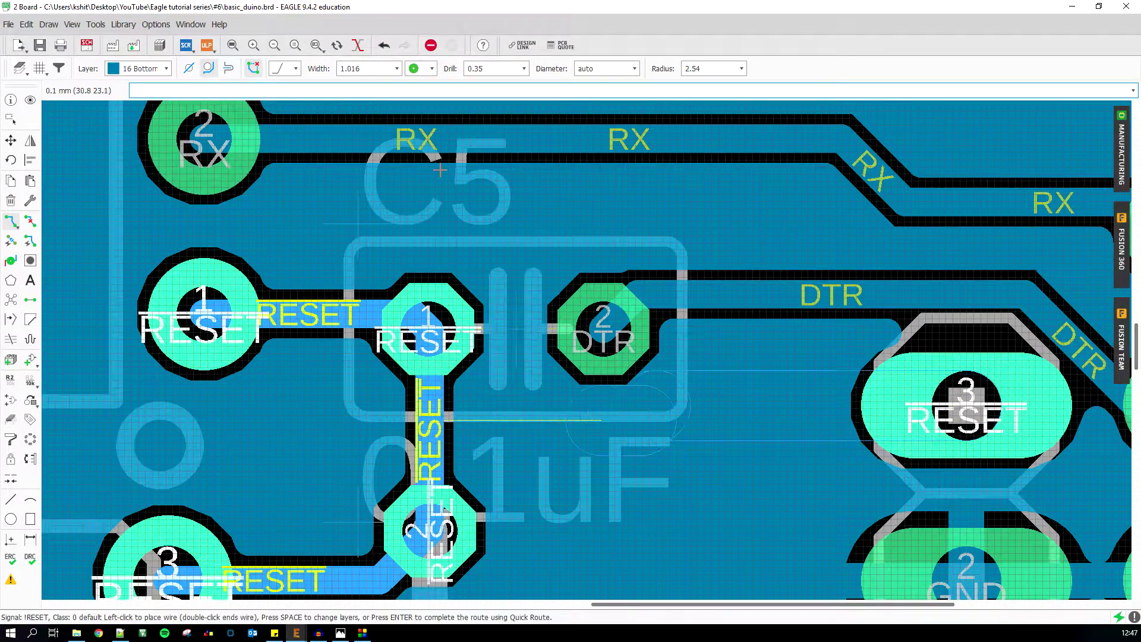
scroll(377, 72, "up", 2)
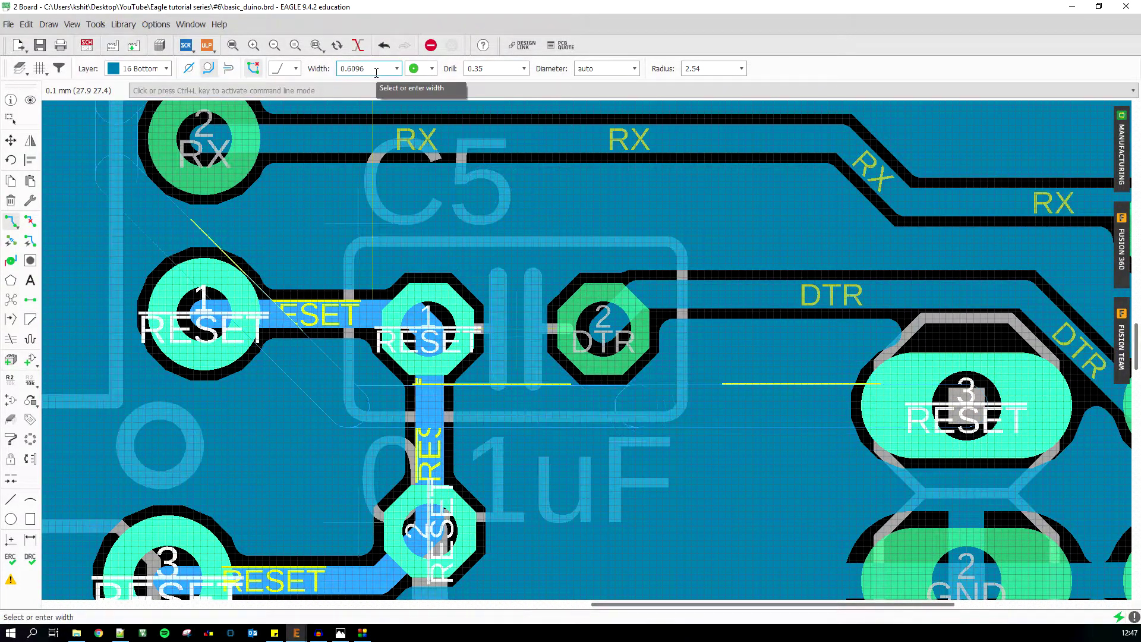
scroll(376, 72, "up", 3)
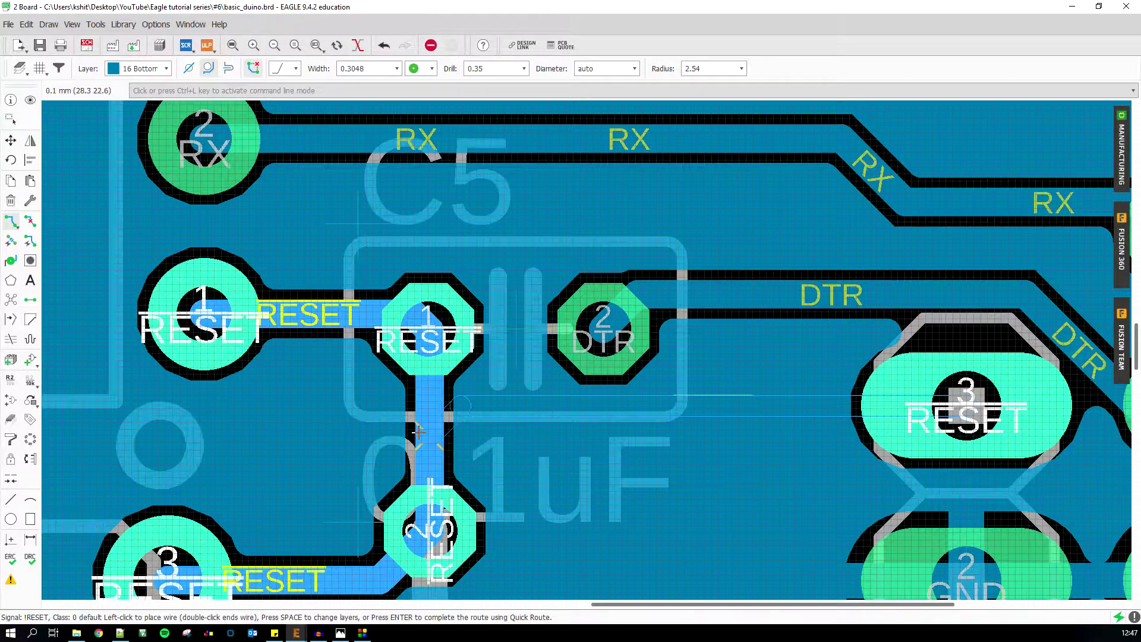
key("Return")
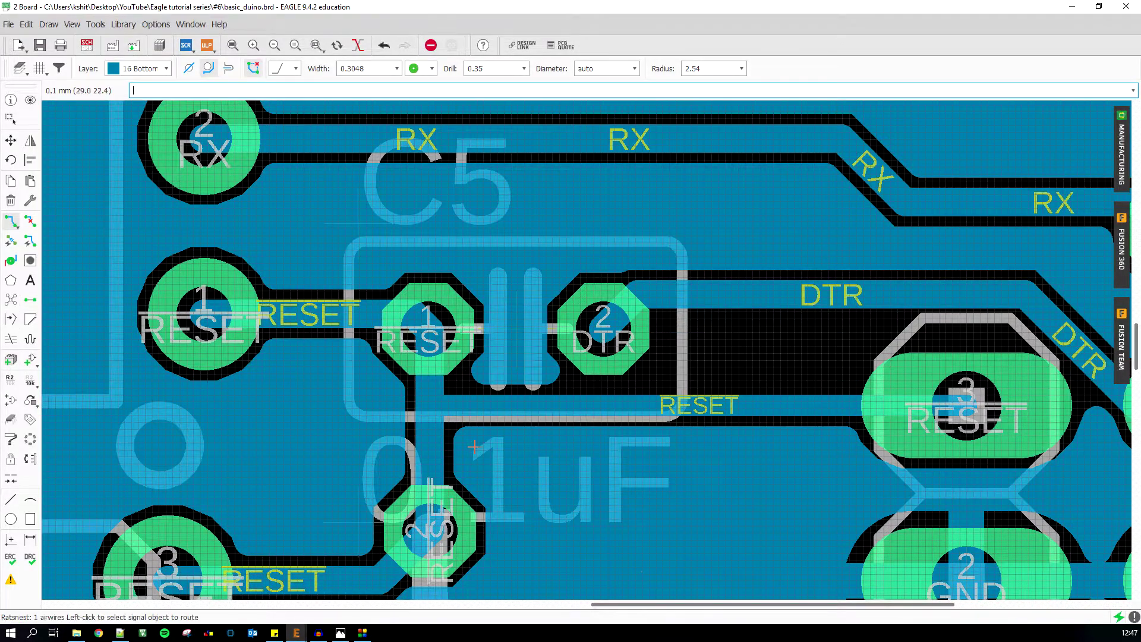
scroll(557, 502, "down", 3)
scroll(557, 502, "up", 3)
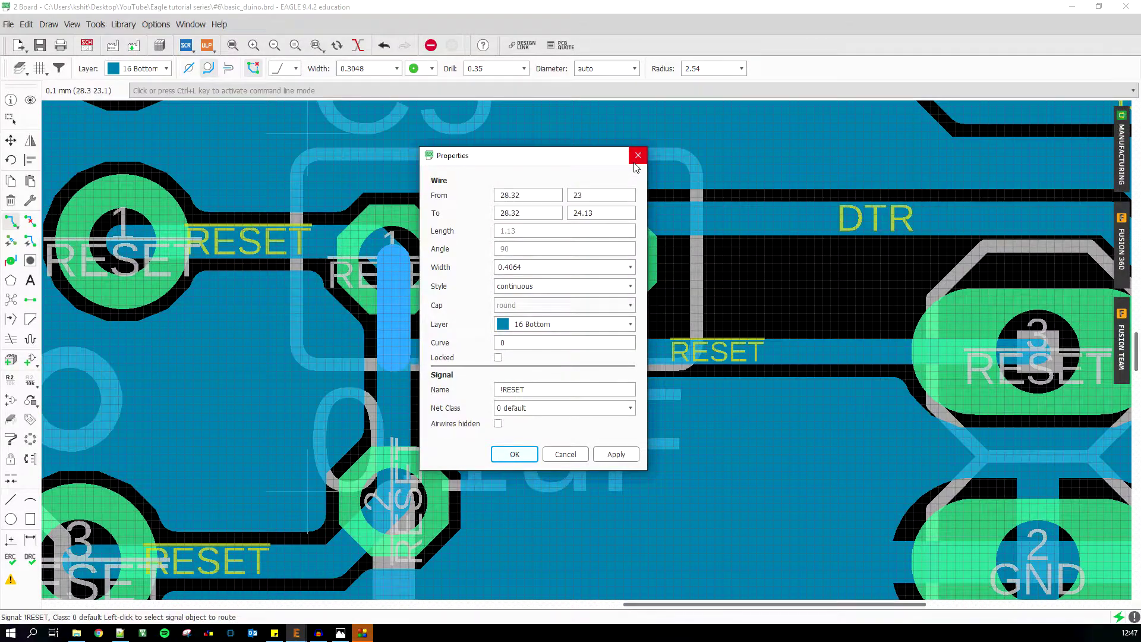
key("Escape")
Change the RESET wire's width to 0.4064 in its properties.
right_click(588, 368)
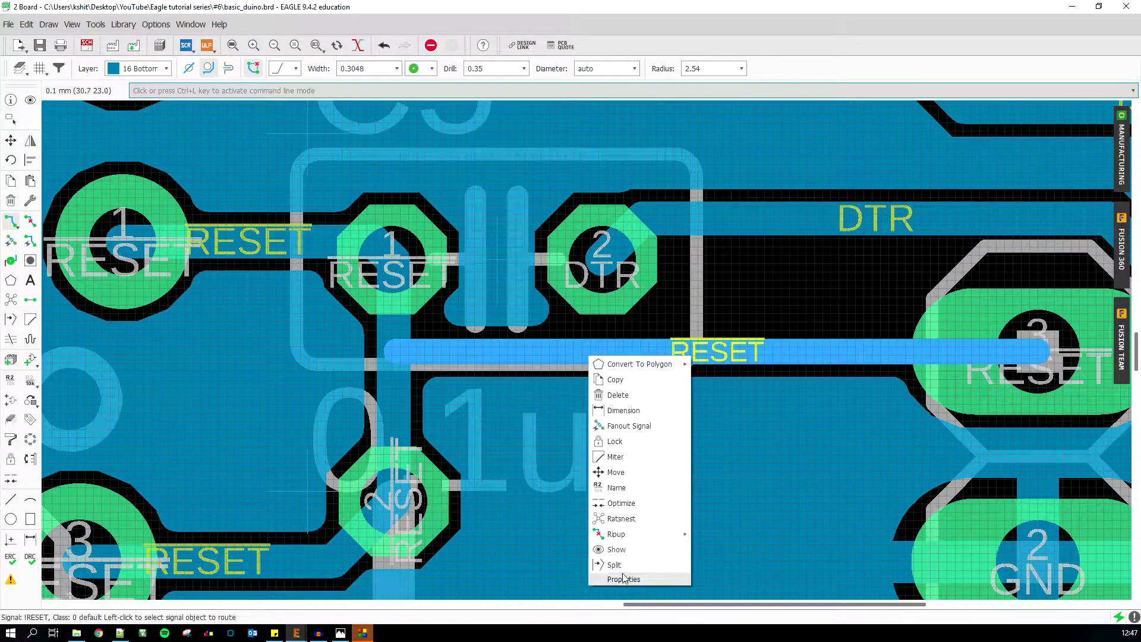
left_click(618, 579)
left_click_drag(241, 310, 304, 309)
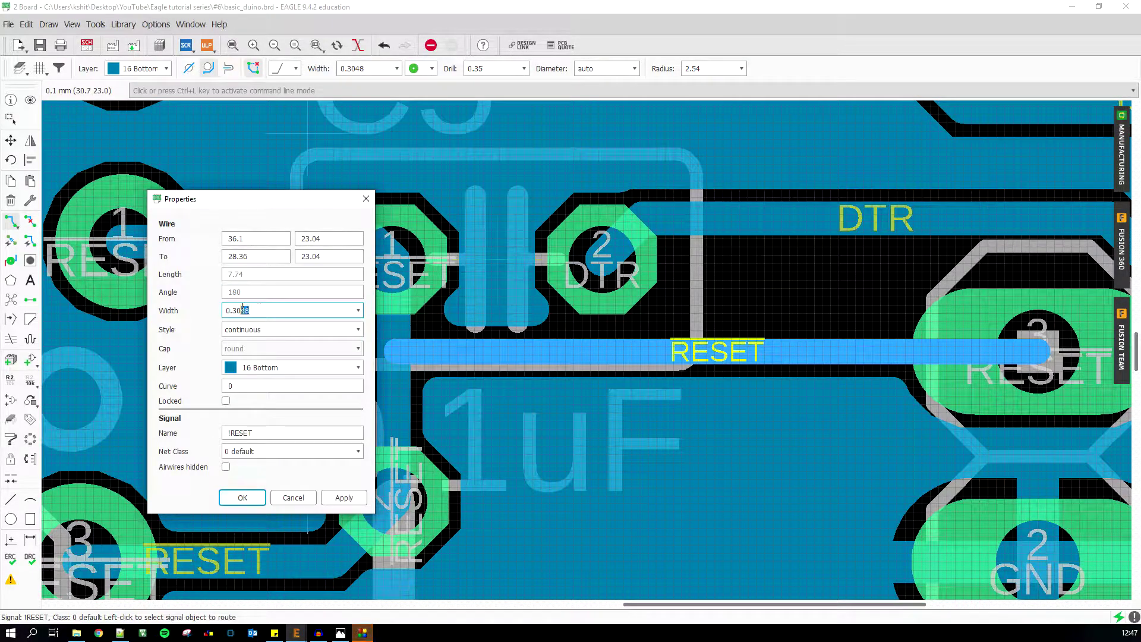
key("BackSpace")
key("BackSpace")
key("BackSpace")
type("4064")
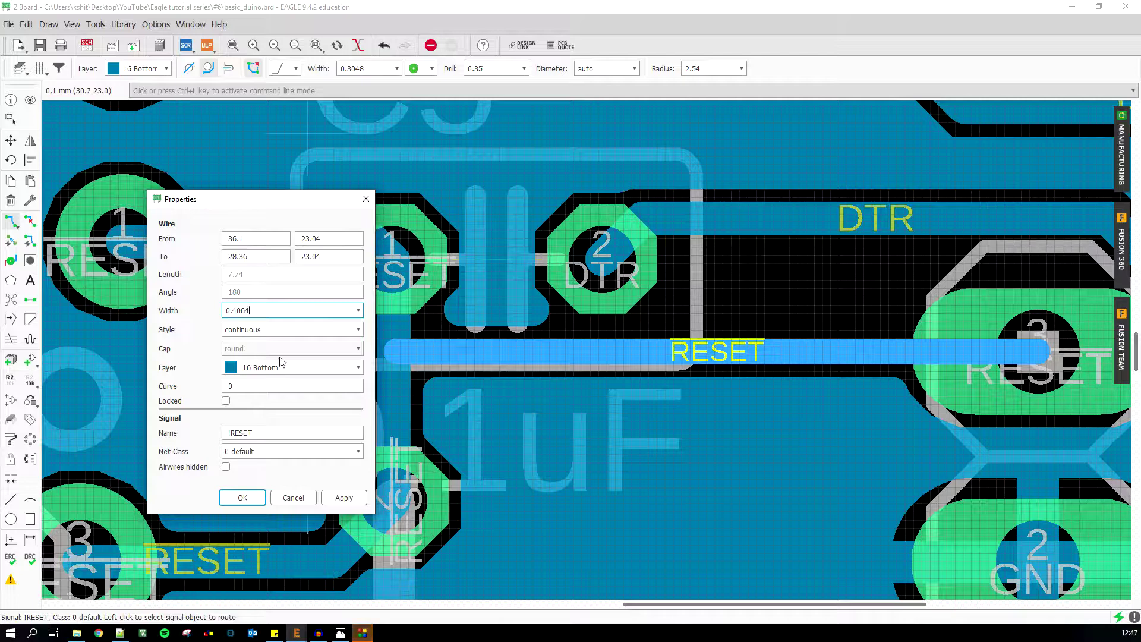
left_click(356, 501)
left_click(242, 498)
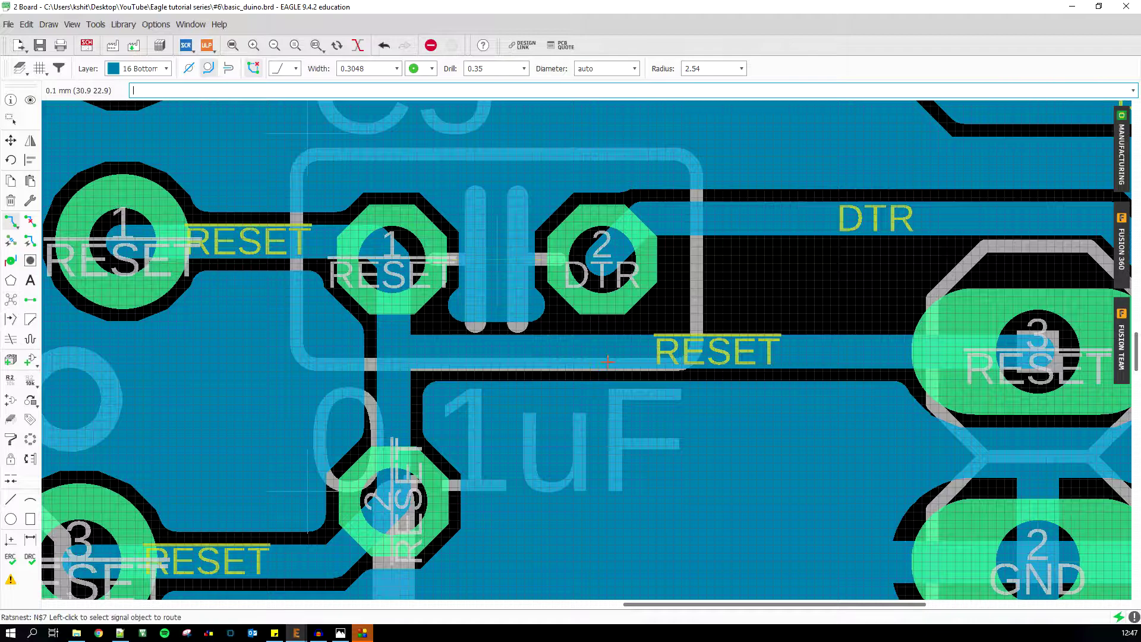
scroll(586, 365, "down", 1)
scroll(586, 365, "down", 3)
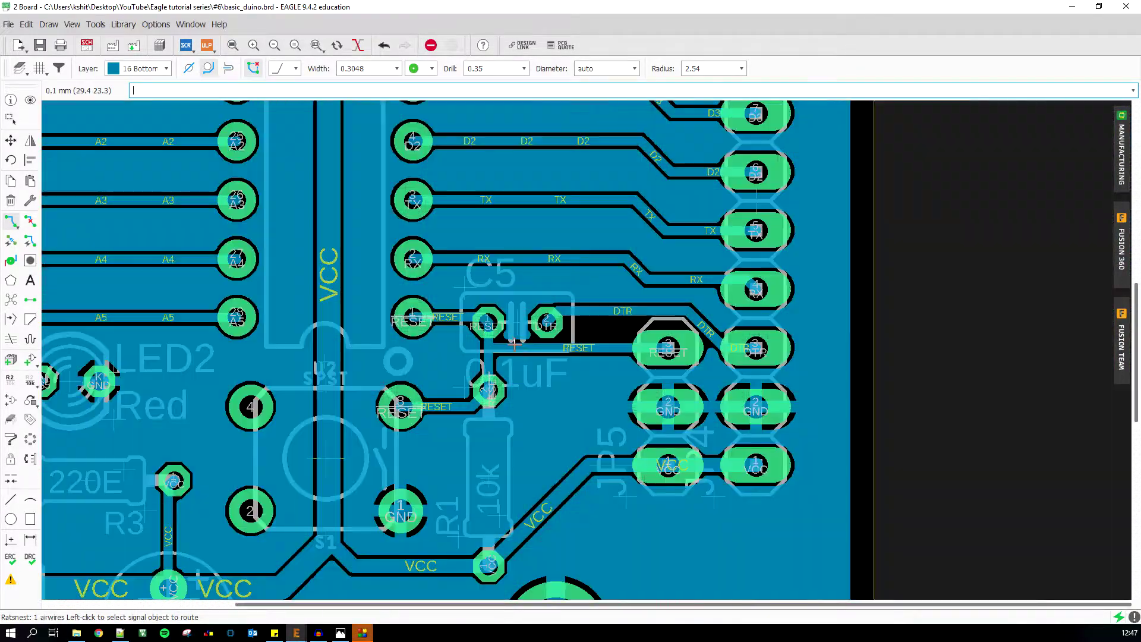
scroll(656, 418, "down", 5)
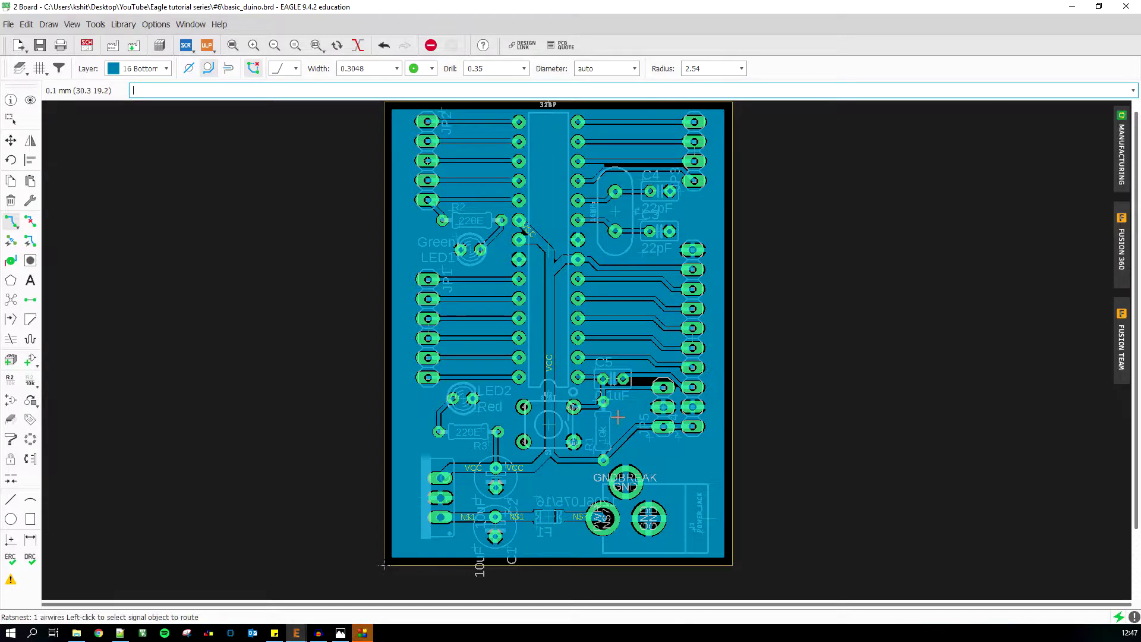
scroll(618, 418, "down", 2)
scroll(590, 476, "up", 2)
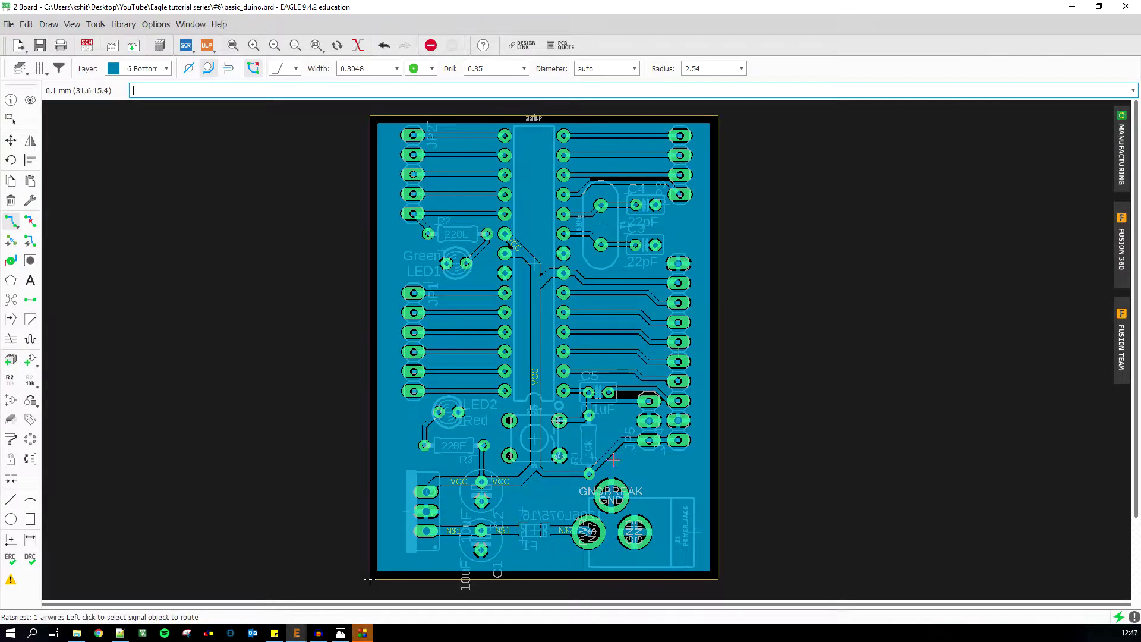
scroll(574, 447, "down", 1)
scroll(568, 454, "up", 1)
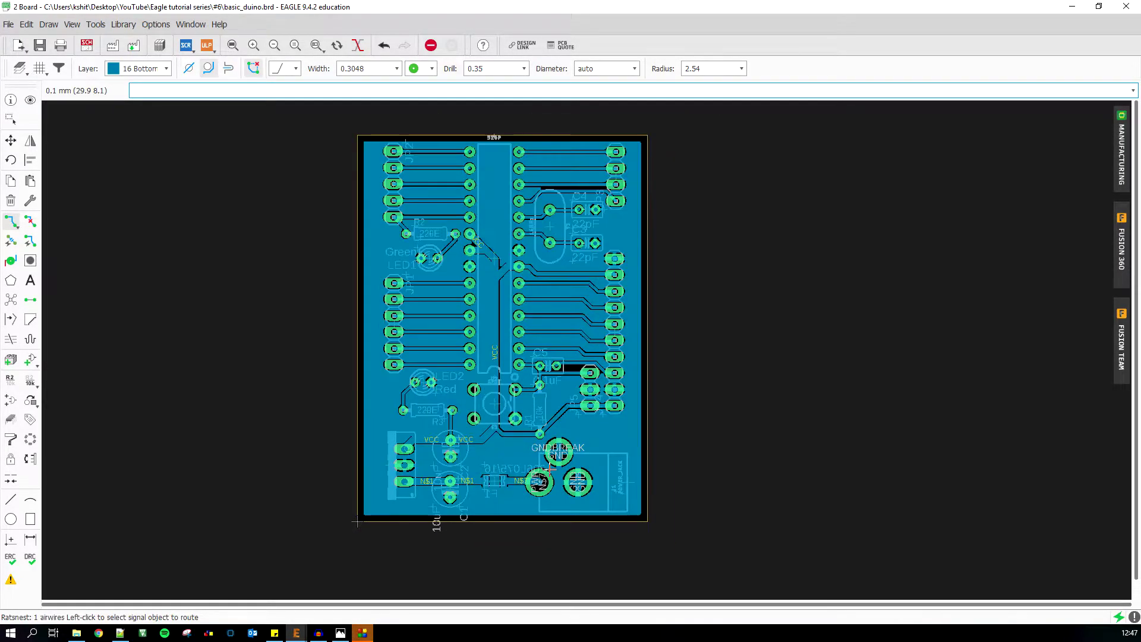
scroll(607, 454, "down", 1)
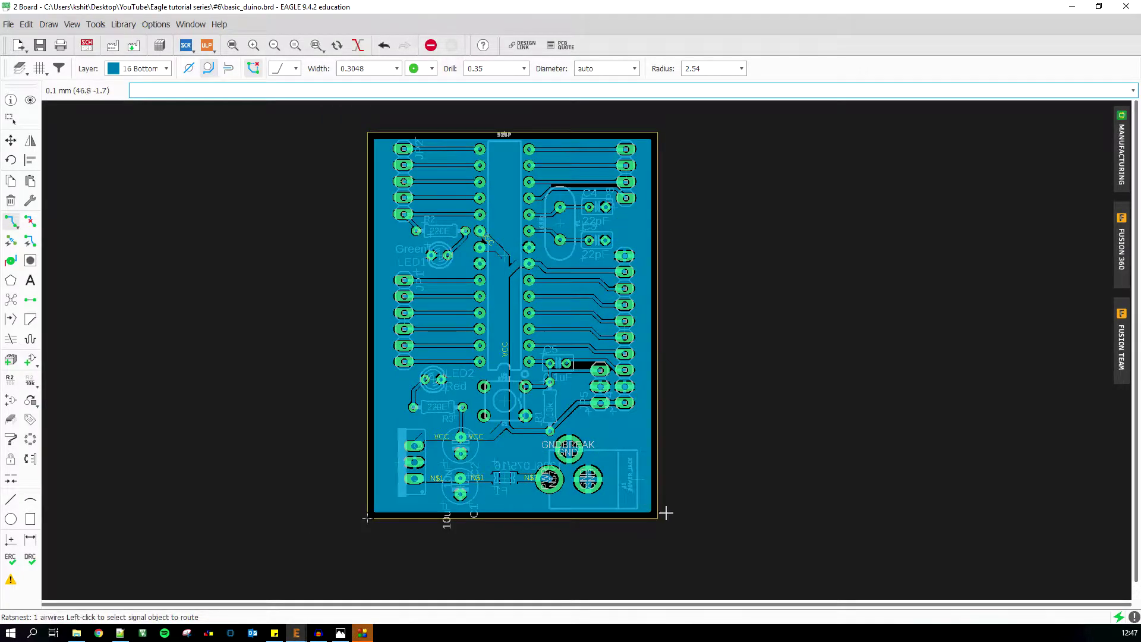
scroll(551, 452, "up", 1)
scroll(552, 452, "up", 1)
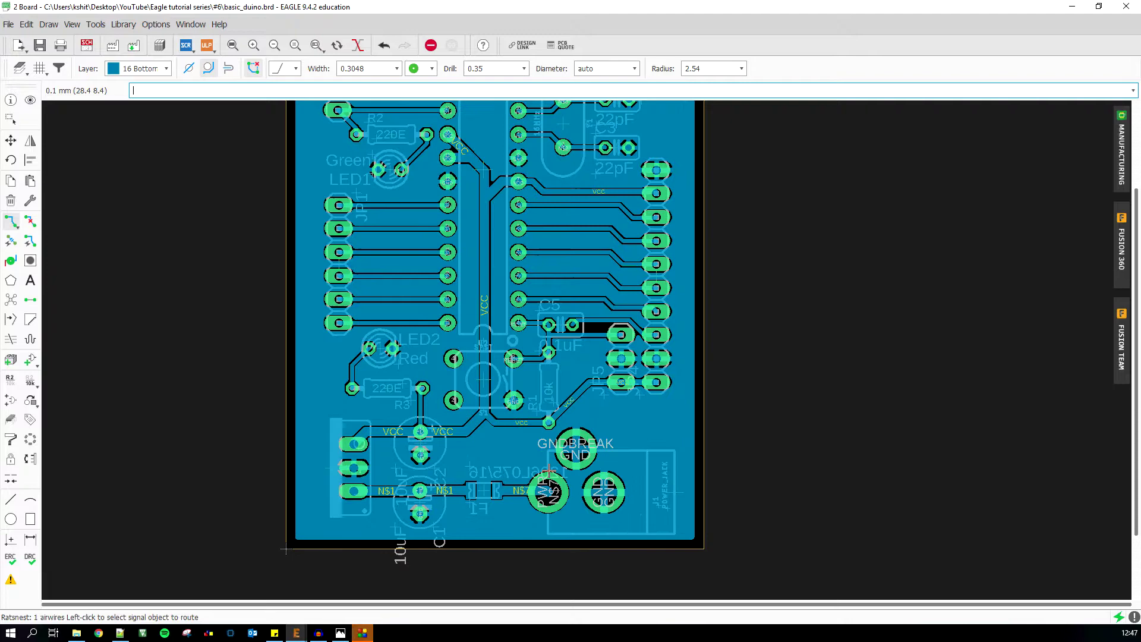
scroll(550, 454, "down", 1)
scroll(548, 457, "down", 1)
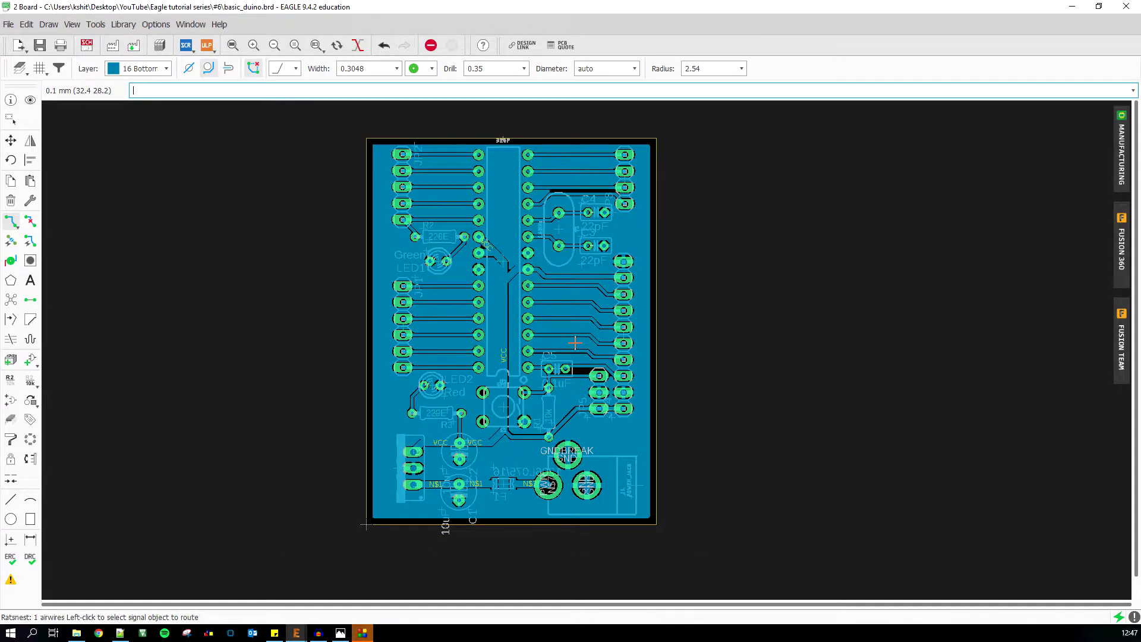
scroll(574, 343, "up", 1)
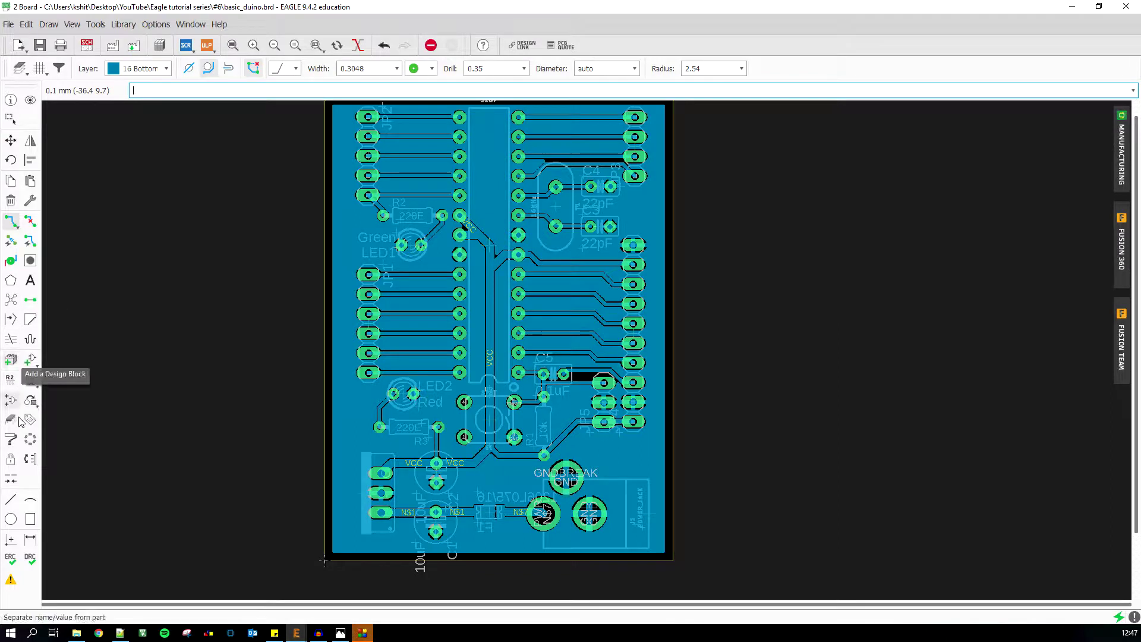
Place a 3.1 mm mounting hole to the right of GNDBREAK.
left_click(30, 262)
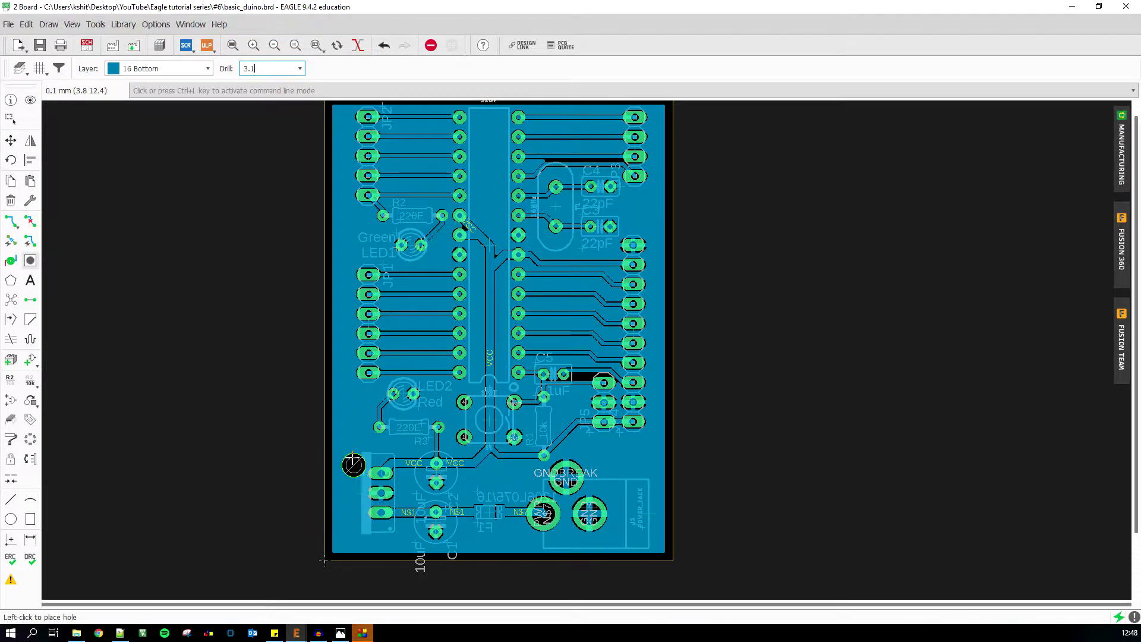
scroll(352, 459, "up", 3)
scroll(345, 452, "down", 3)
scroll(336, 437, "down", 2)
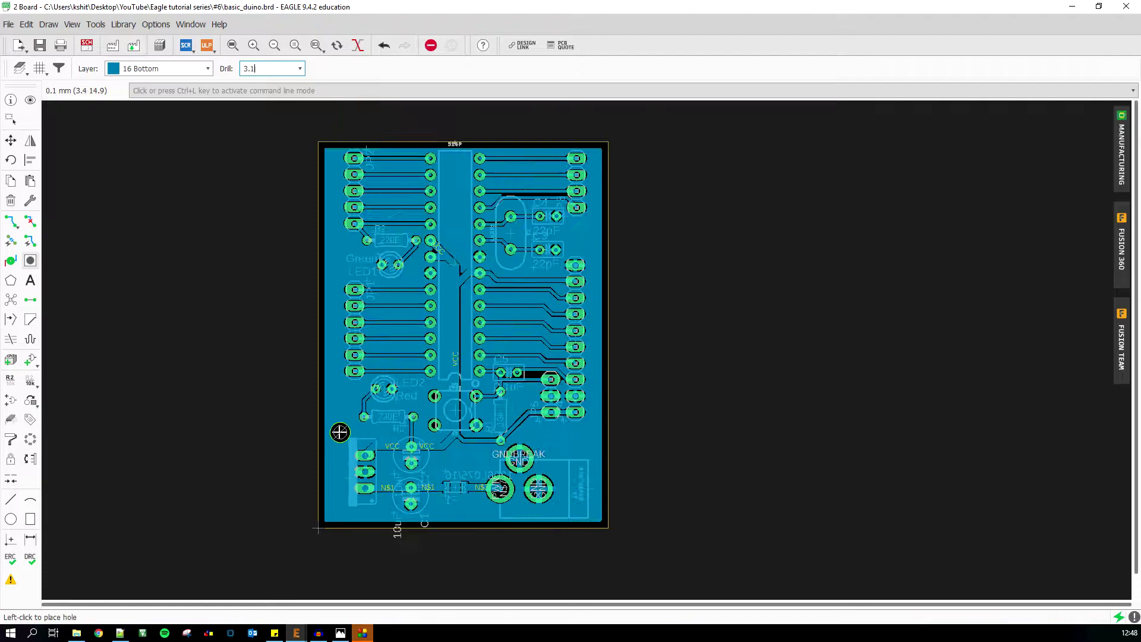
scroll(342, 424, "up", 3)
scroll(360, 428, "down", 2)
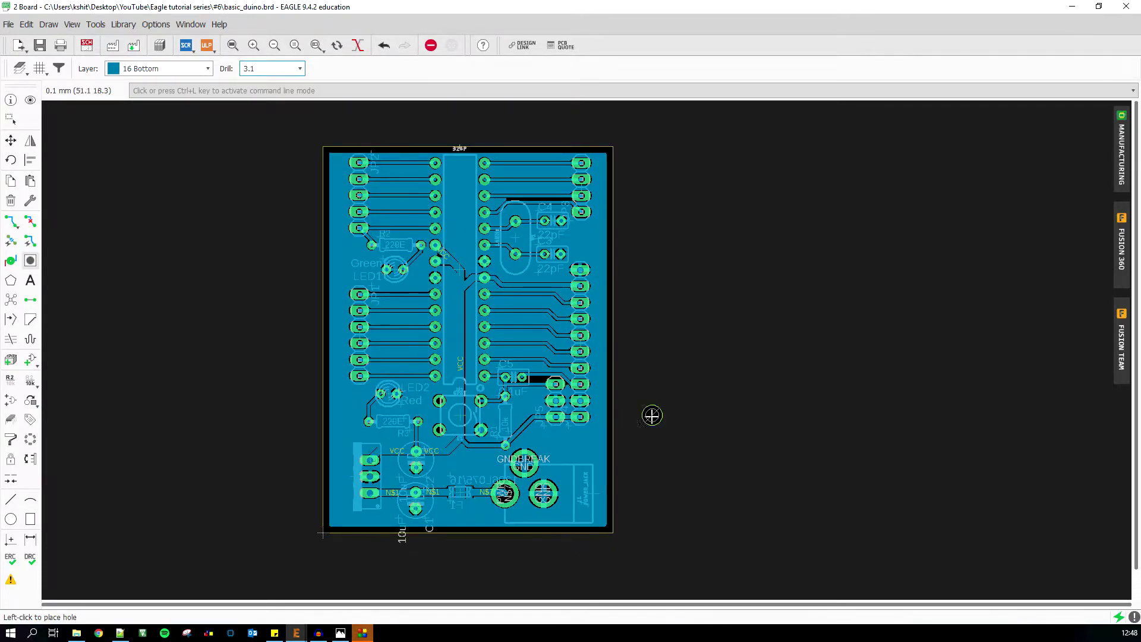
scroll(544, 481, "up", 2)
scroll(505, 452, "down", 2)
scroll(566, 445, "up", 2)
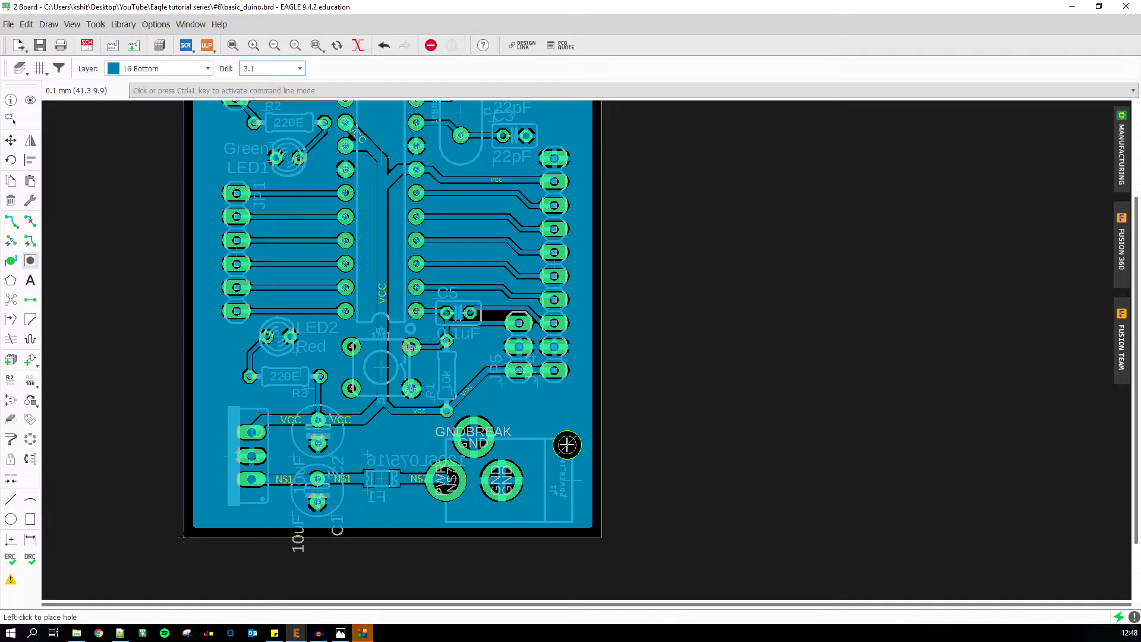
scroll(540, 398, "up", 1)
scroll(558, 416, "down", 2)
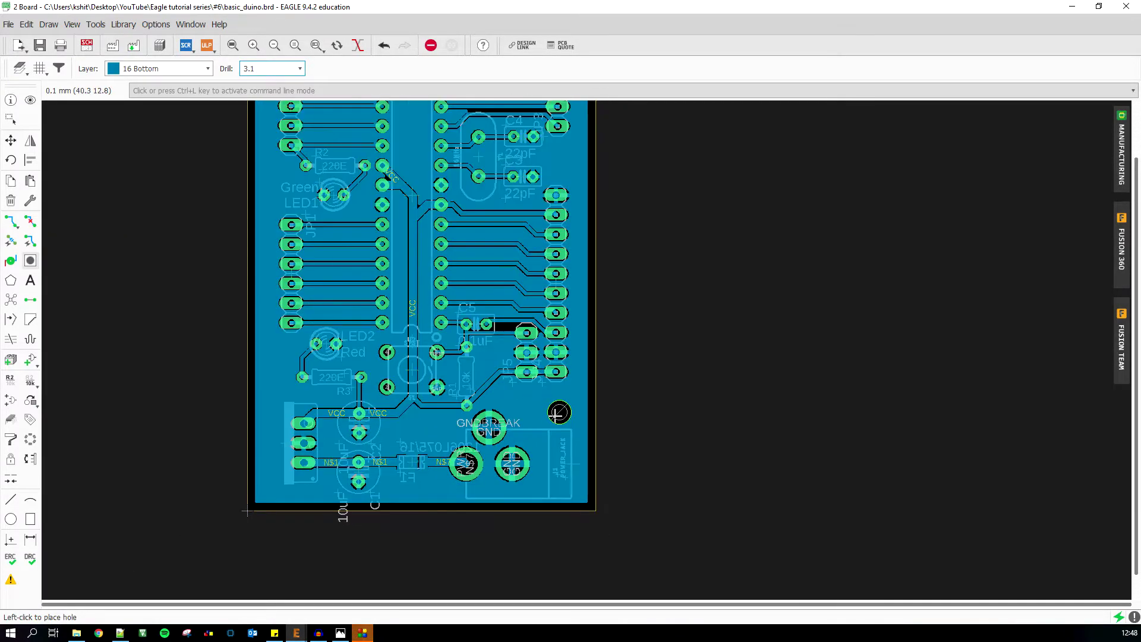
scroll(555, 417, "up", 3)
scroll(555, 417, "up", 3)
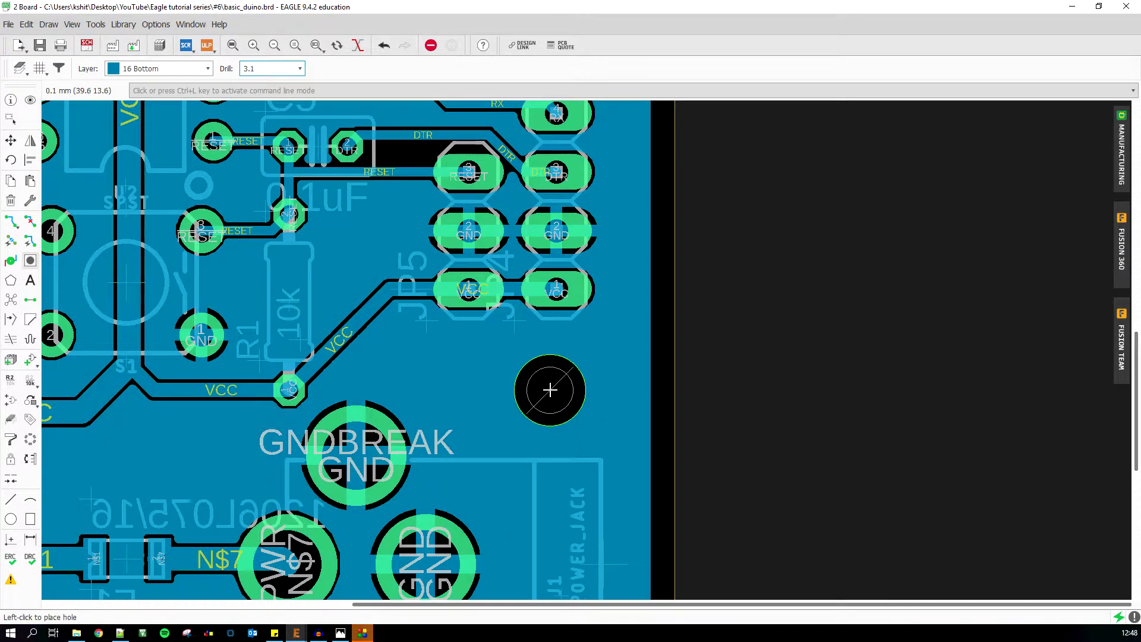
scroll(550, 391, "down", 1)
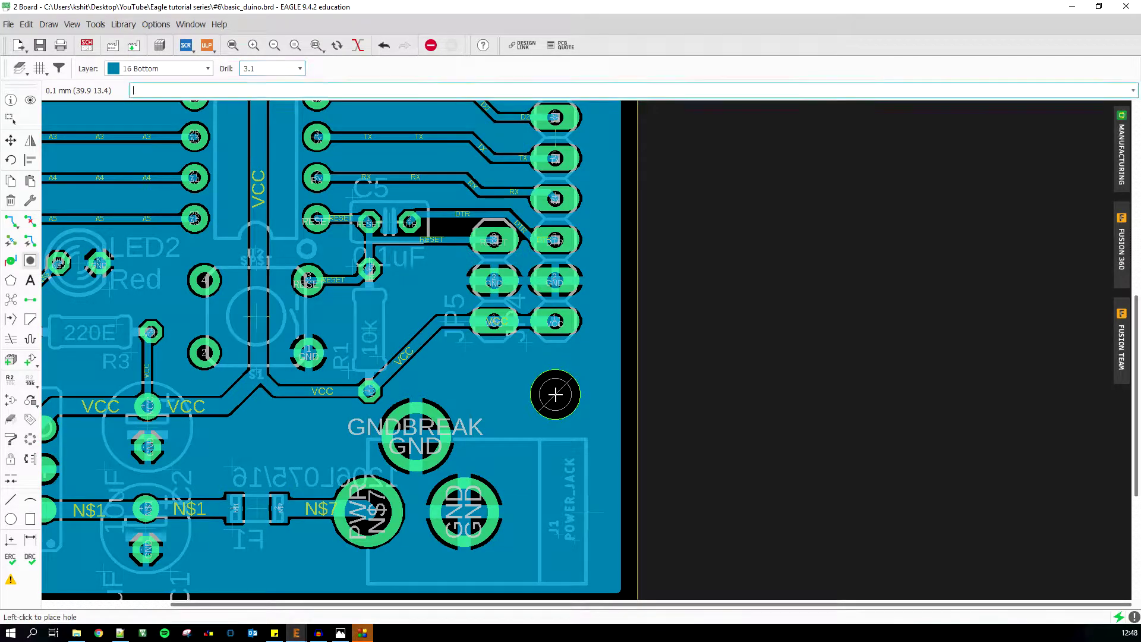
left_click(555, 394)
Place another 3.1 mm mounting hole beside capacitors C3 and C4.
scroll(499, 510, "down", 4)
scroll(524, 227, "up", 3)
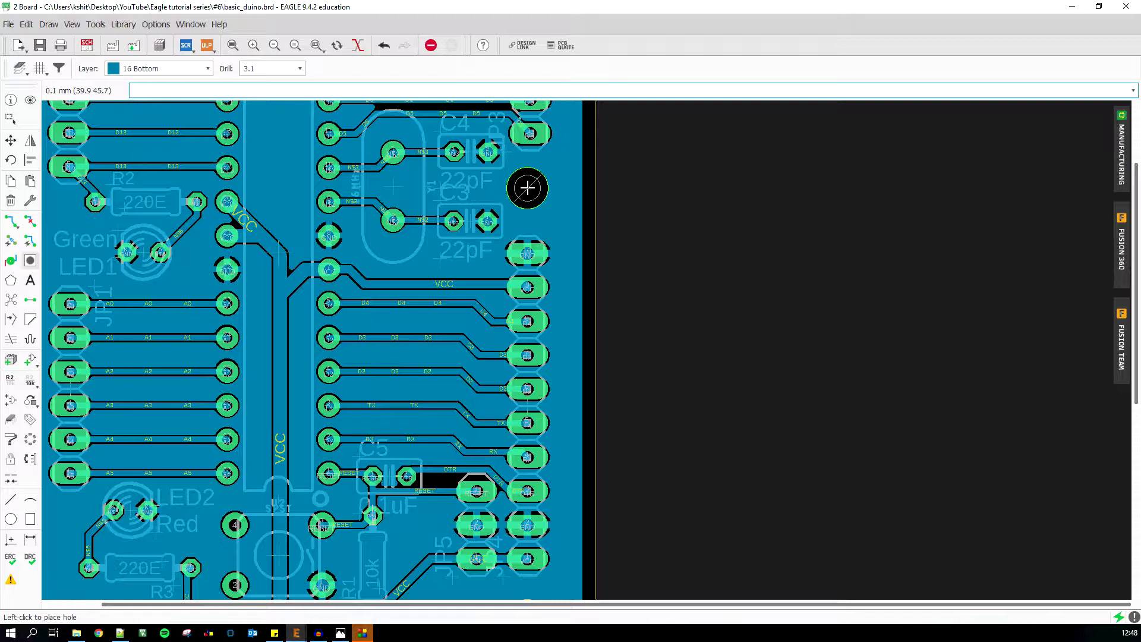
left_click(527, 188)
scroll(528, 188, "down", 3)
scroll(225, 191, "up", 3)
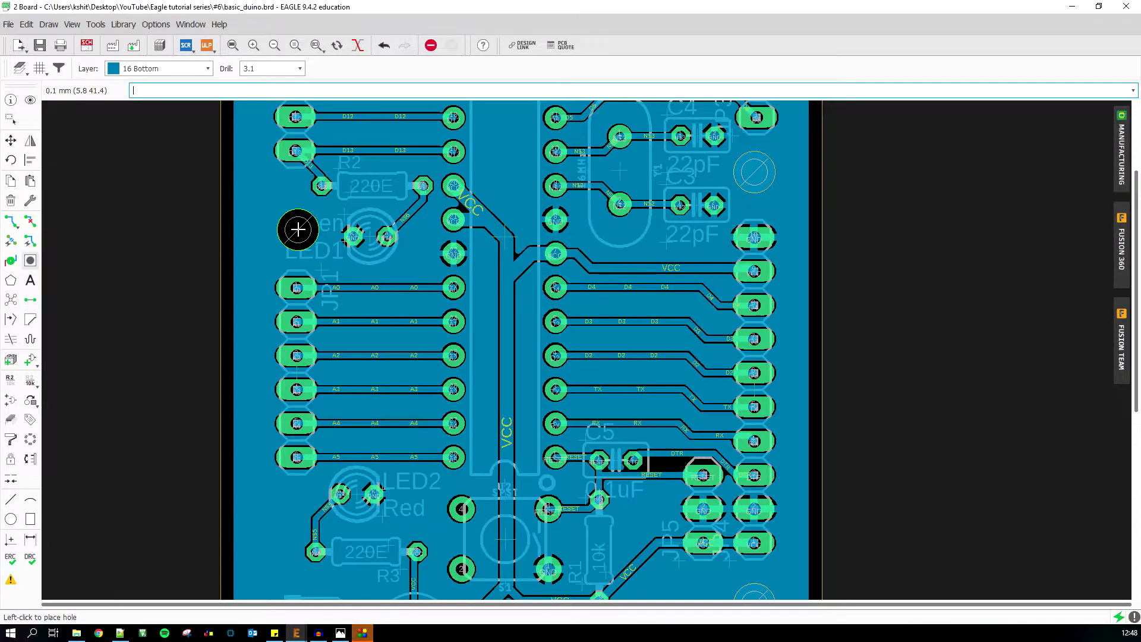
scroll(297, 229, "down", 3)
scroll(288, 420, "up", 7)
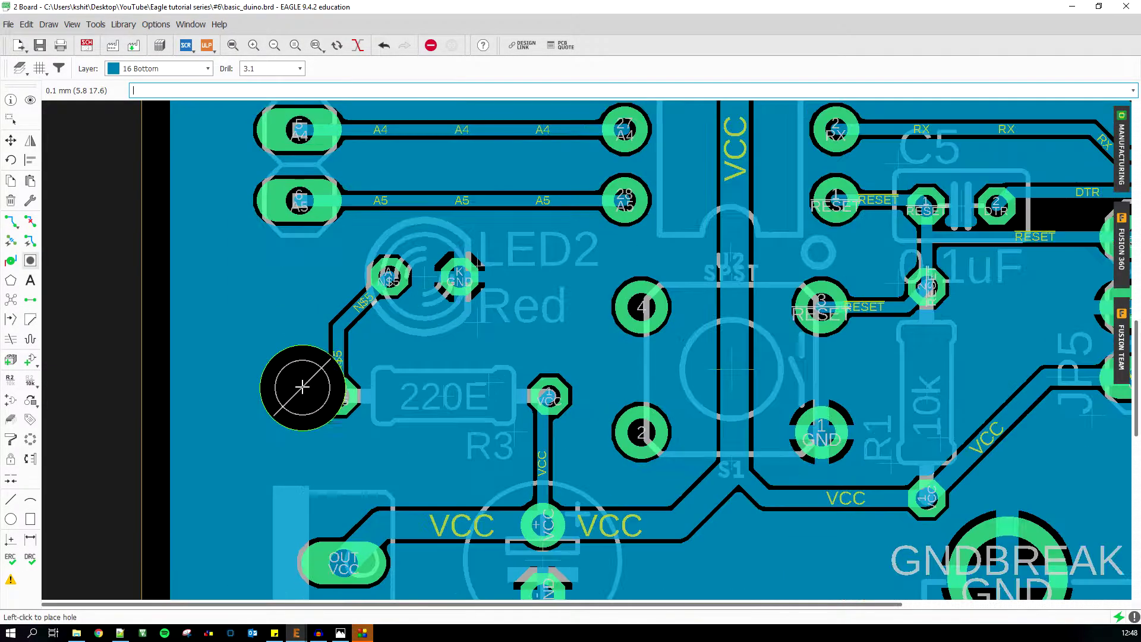
scroll(303, 382, "down", 4)
scroll(308, 382, "up", 2)
scroll(307, 384, "down", 2)
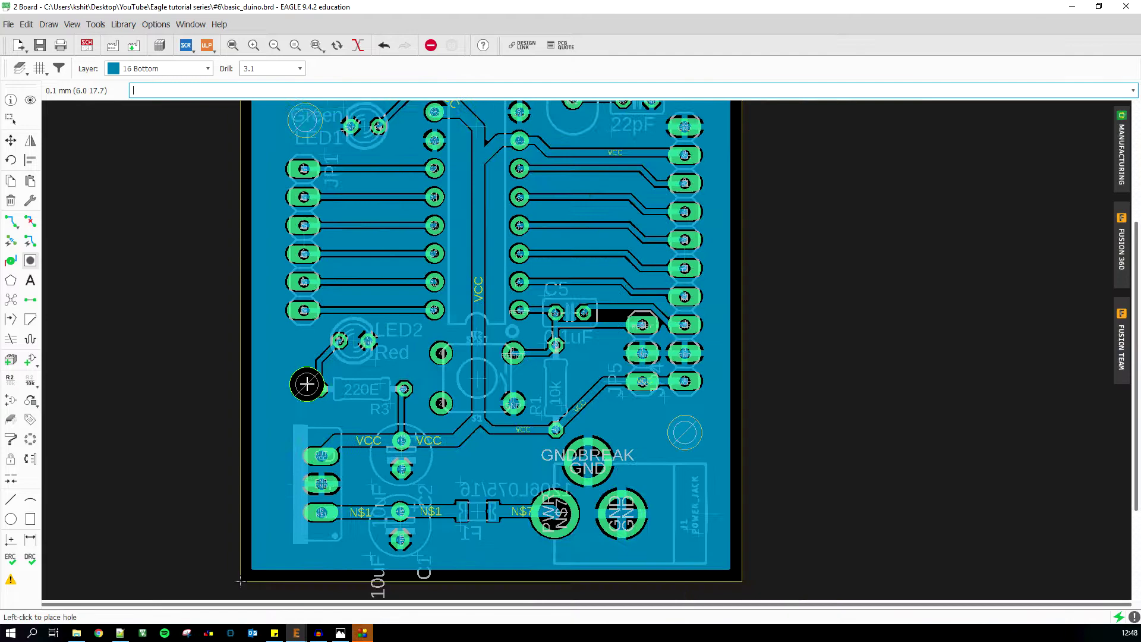
scroll(306, 384, "down", 1)
scroll(306, 384, "up", 3)
scroll(307, 384, "down", 3)
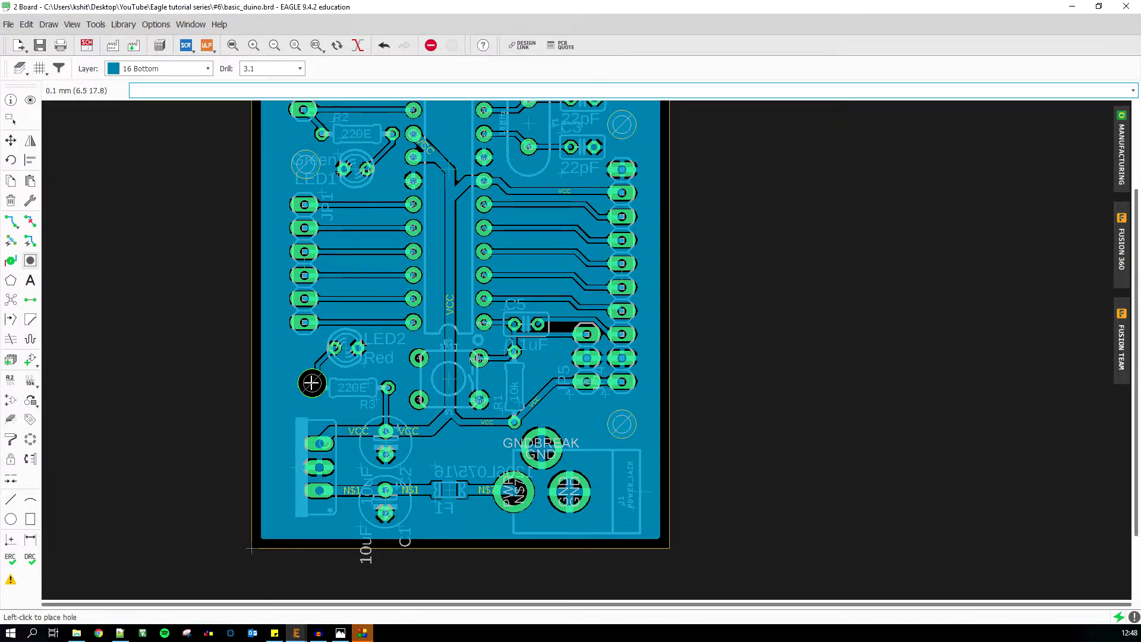
Reposition resistor R3 and rotate it to stand vertically, clear of the hole.
key("Escape")
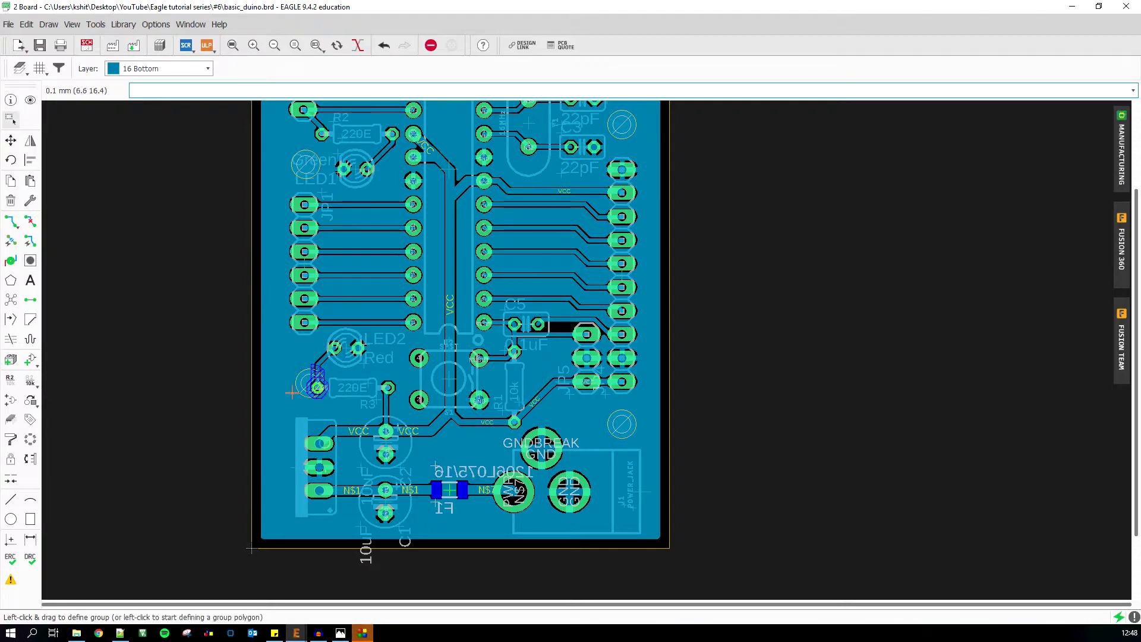
scroll(416, 452, "up", 3)
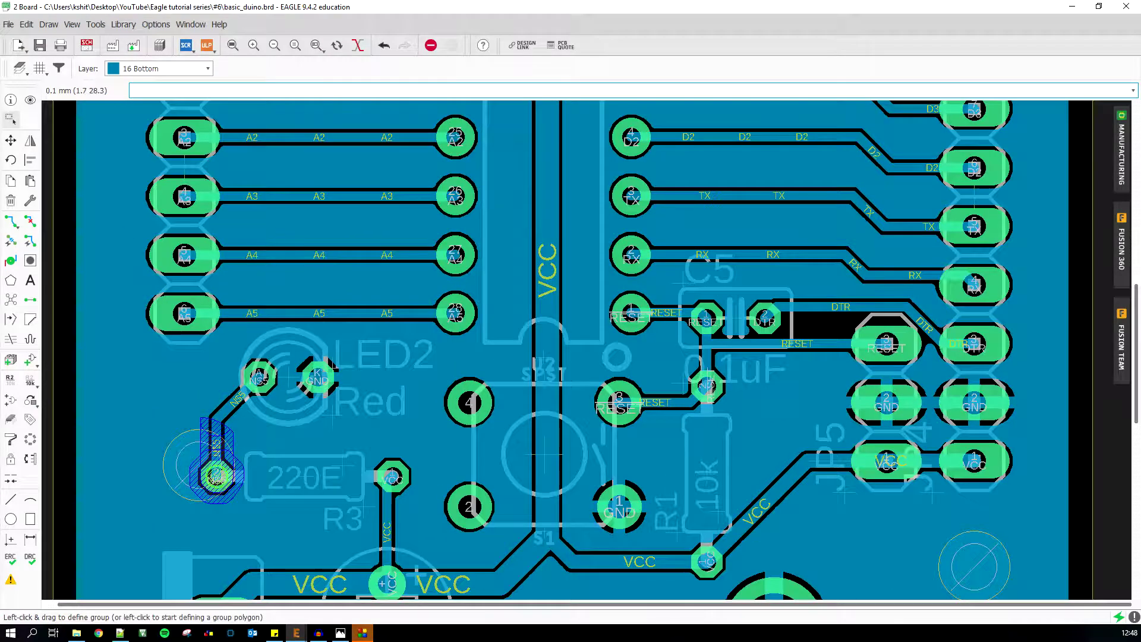
left_click(11, 141)
left_click(304, 477)
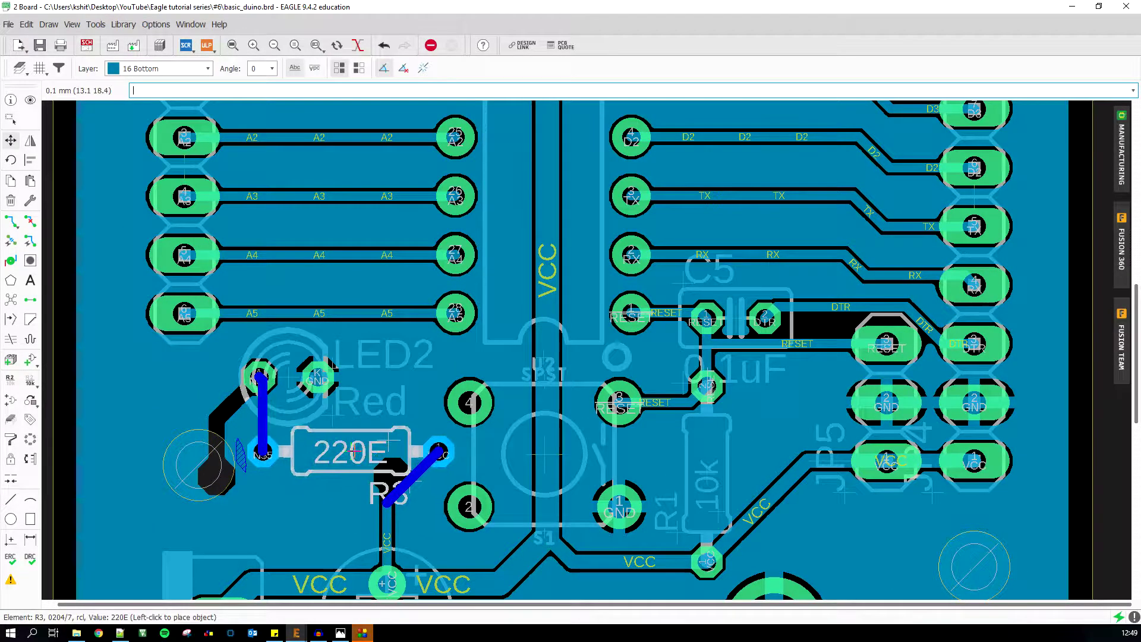
left_click(355, 452)
scroll(452, 389, "down", 5)
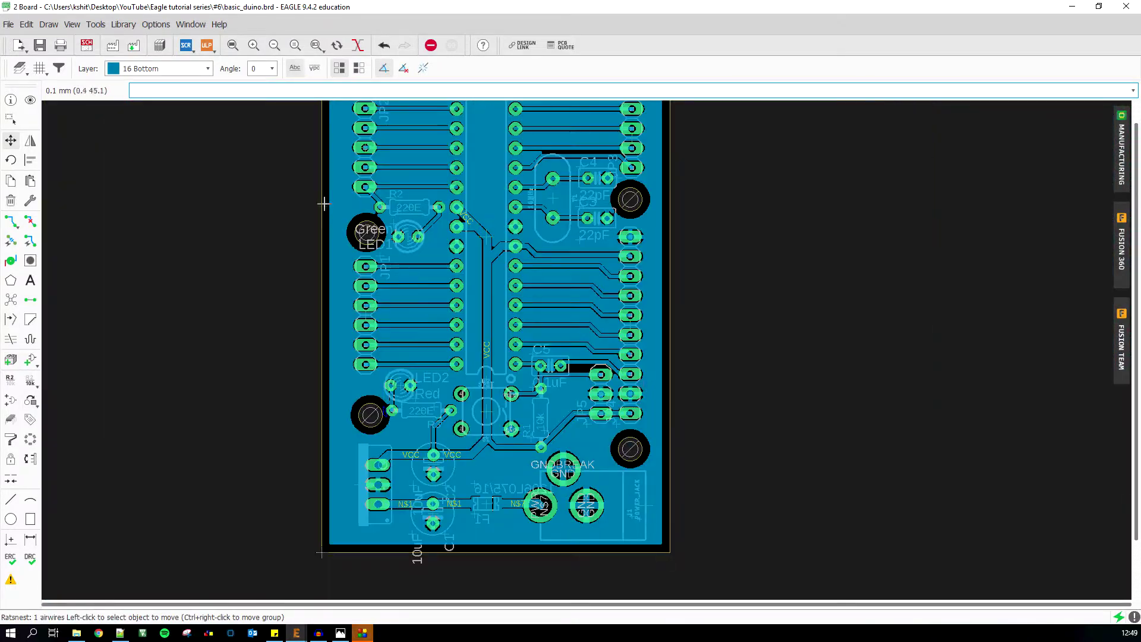
scroll(376, 389, "up", 4)
left_click(422, 410)
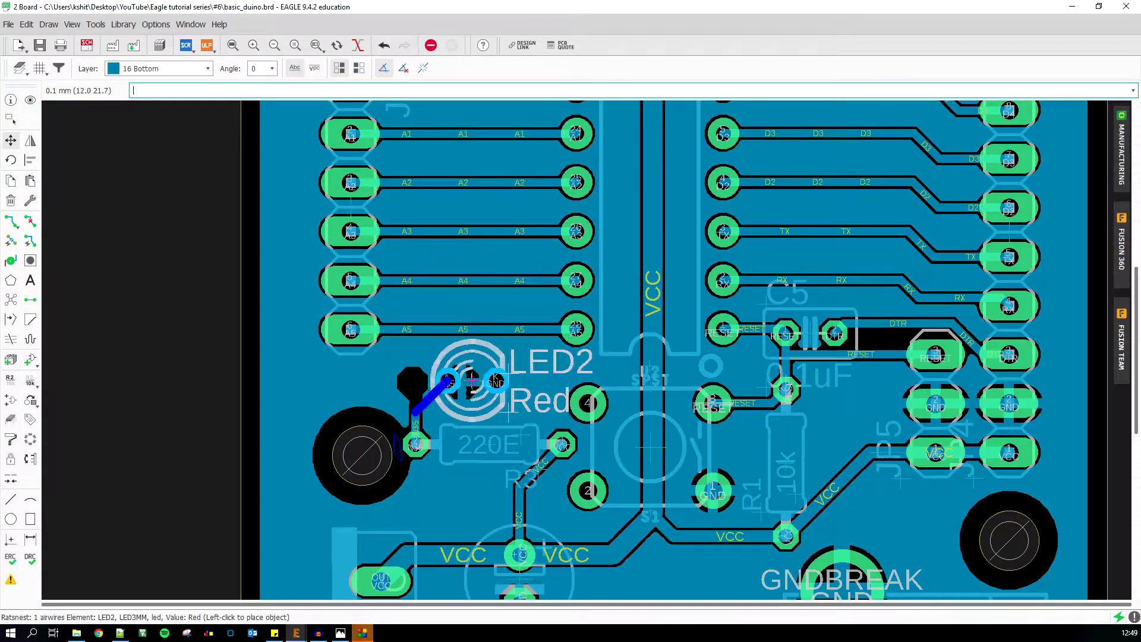
left_click(498, 445)
scroll(600, 445, "up", 3)
scroll(541, 269, "down", 1)
left_click(452, 407)
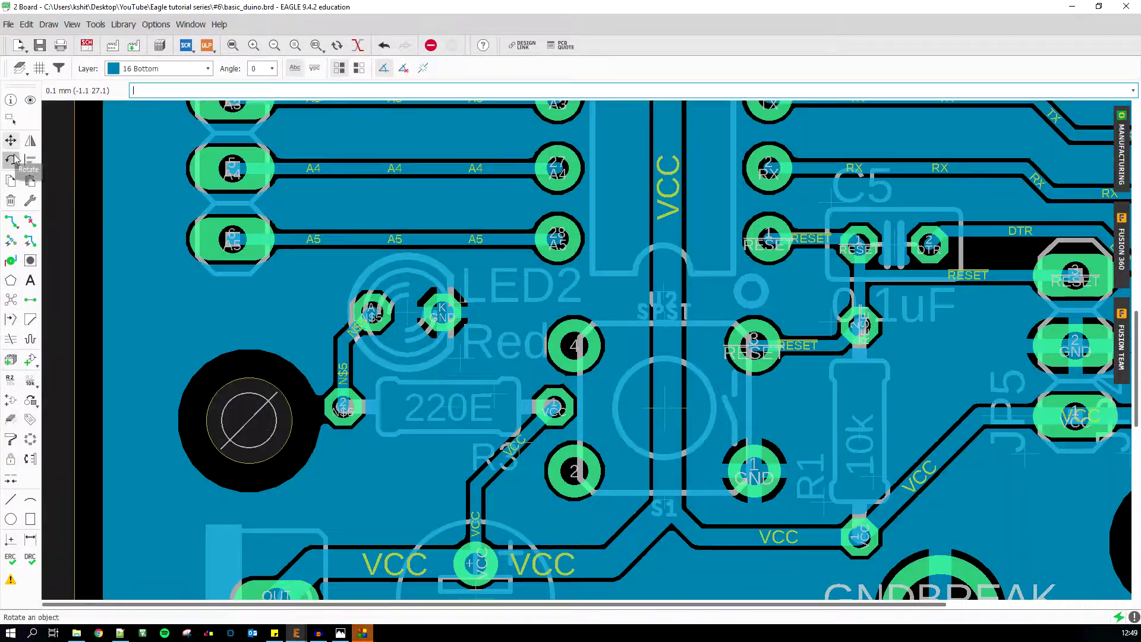
right_click(523, 408)
left_click(524, 407)
Turn LED2 around, shift it lower right, and reroute N$5 from LED2 to R3.
left_click(408, 312)
right_click(395, 316)
right_click(394, 316)
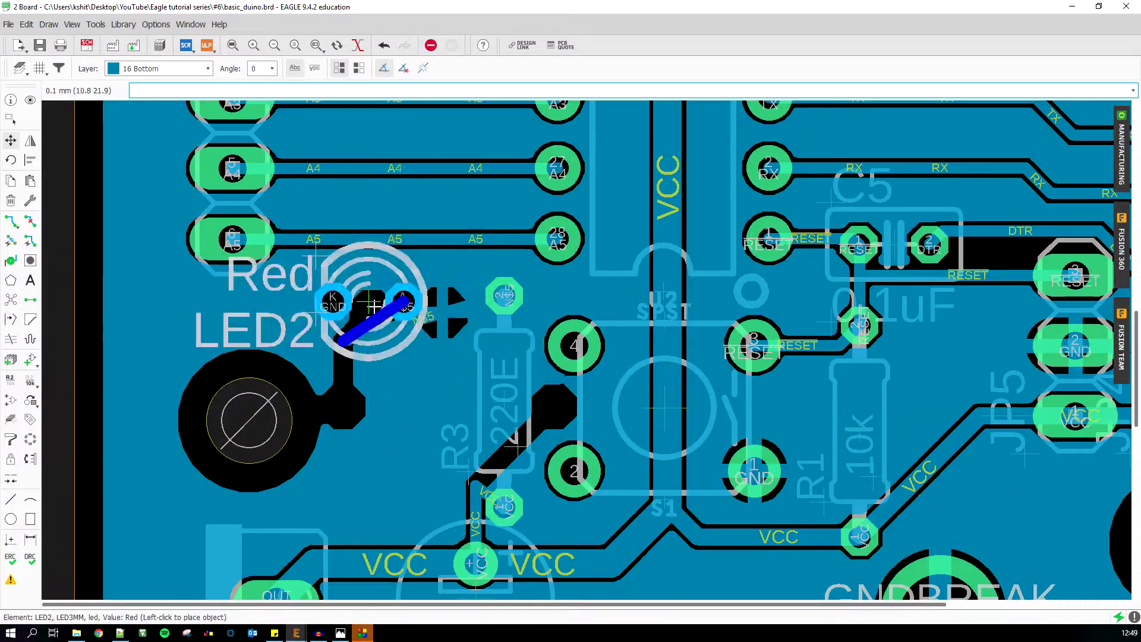
scroll(394, 317, "up", 1)
left_click(417, 324)
left_click(459, 293)
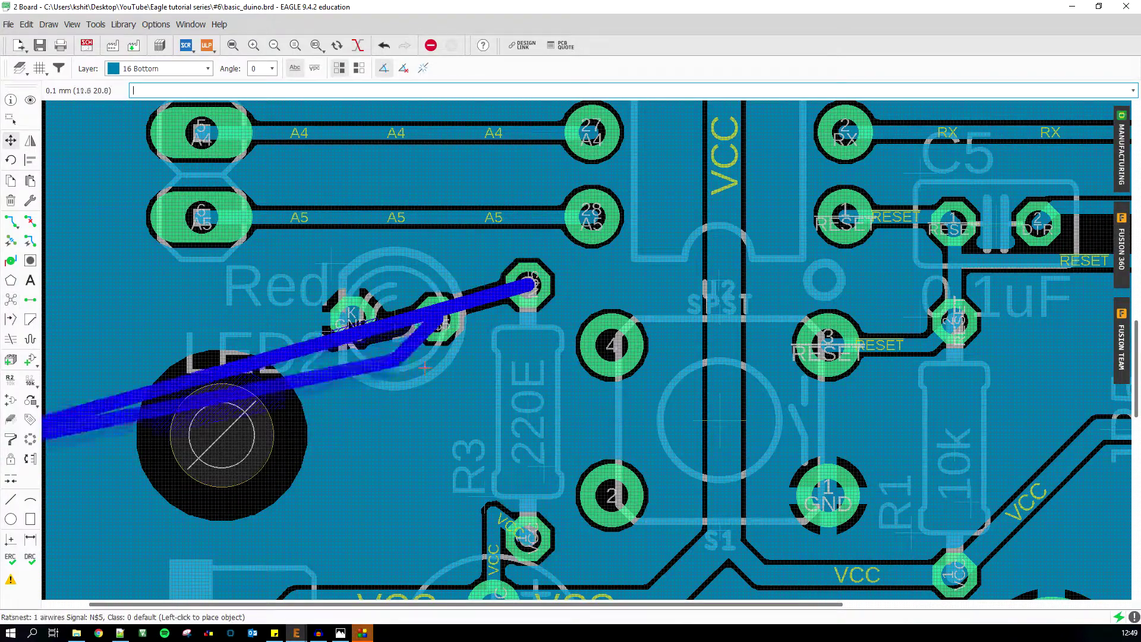
left_click(529, 285)
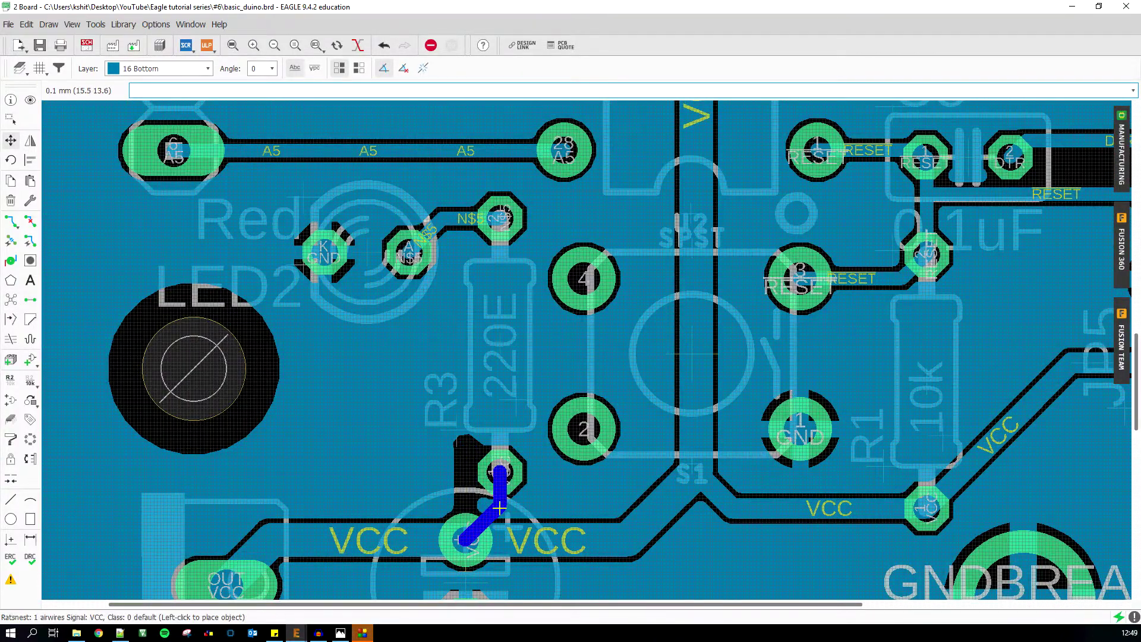
scroll(481, 424, "down", 8)
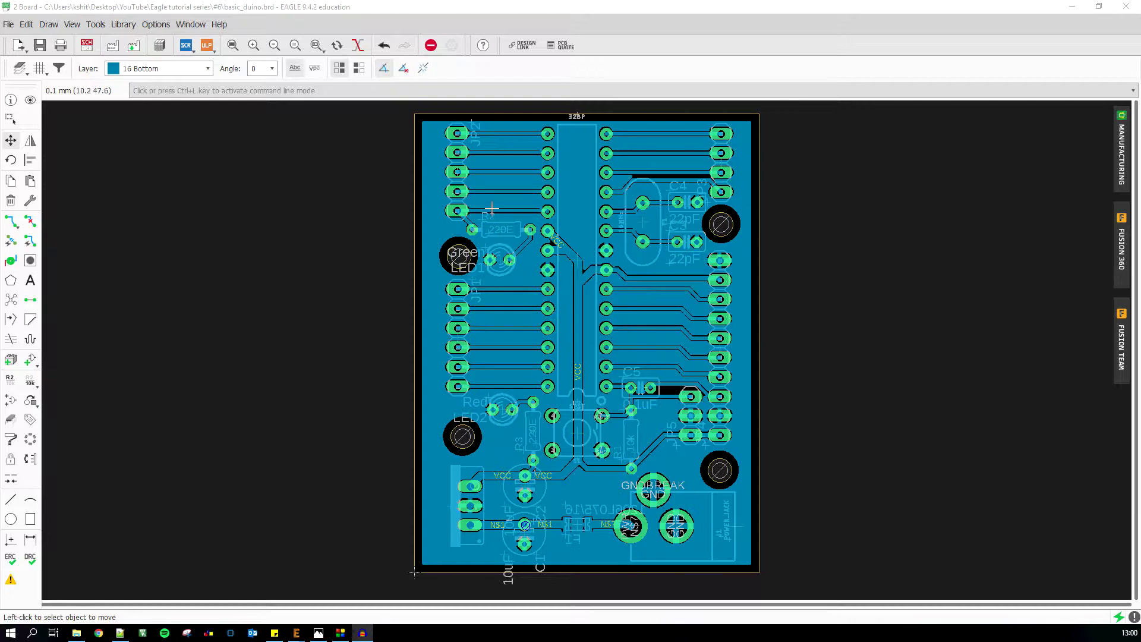
Open the DRC dialog from the left toolbar's DRC button.
left_click(32, 560)
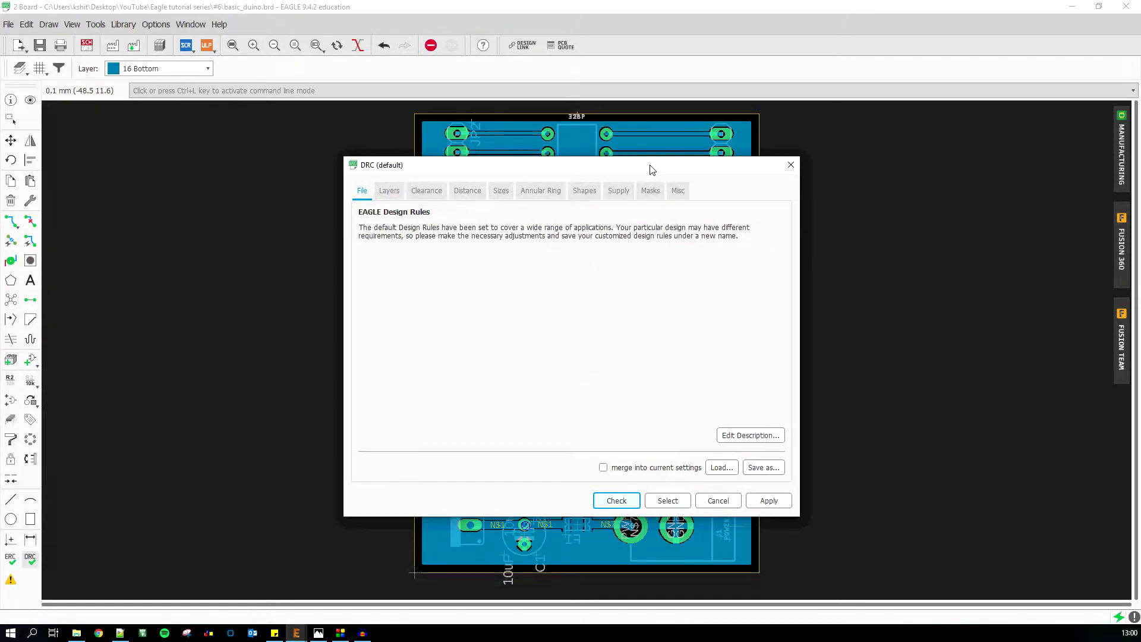
Confirm the Layers tab keeps the (1*16) stackup, then view the 6mil Clearance rules.
left_click(381, 193)
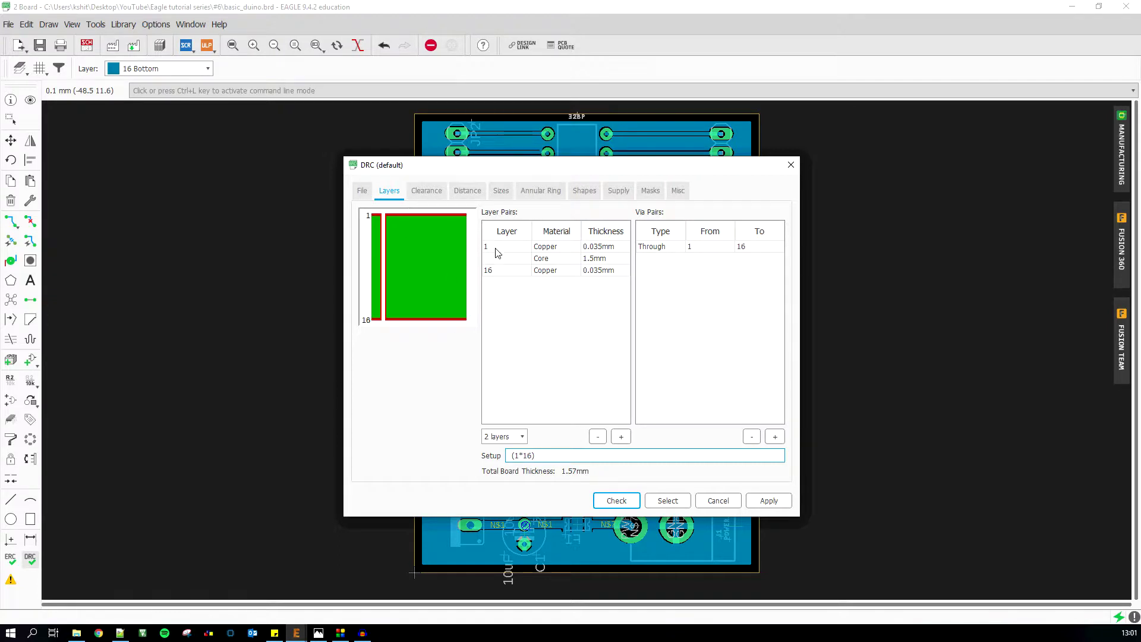
left_click(620, 436)
left_click(621, 437)
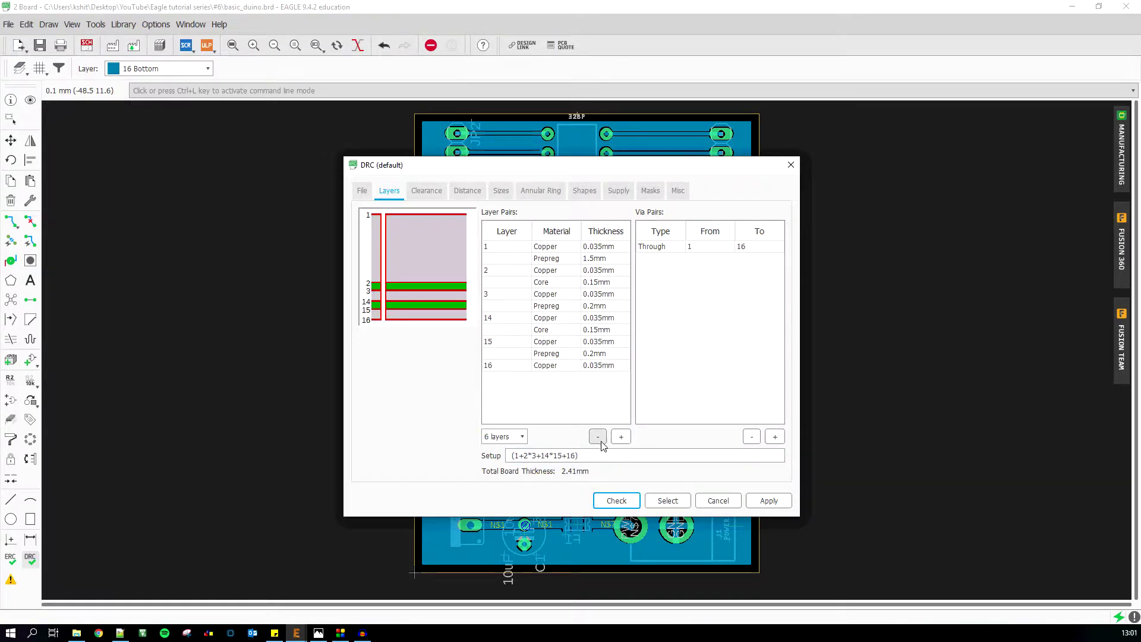
left_click(597, 437)
left_click(597, 437)
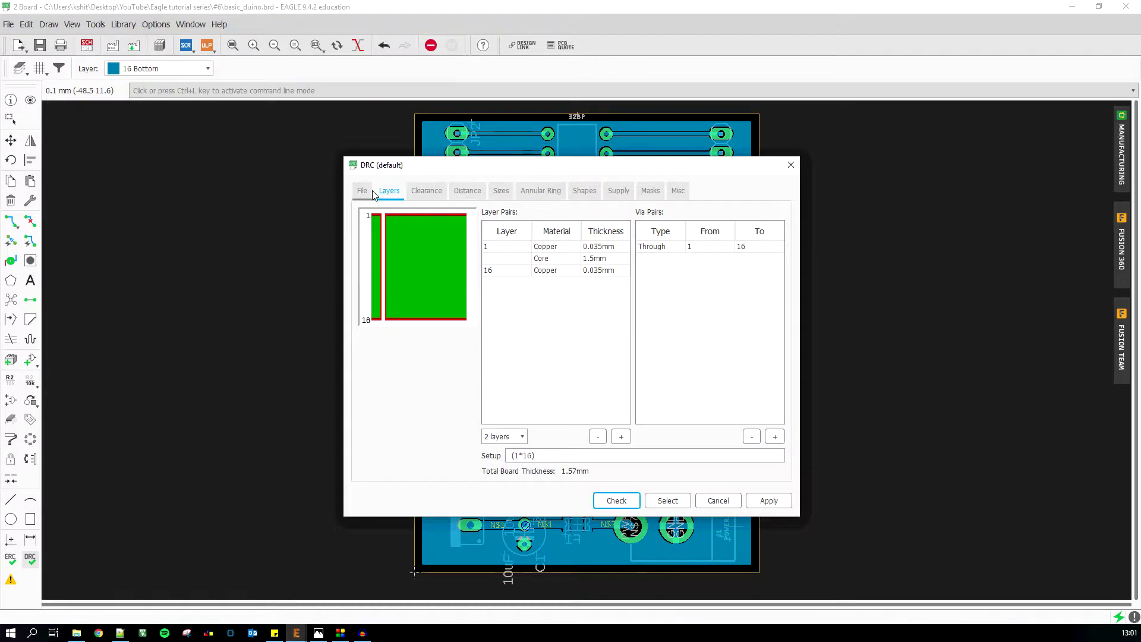
left_click(426, 191)
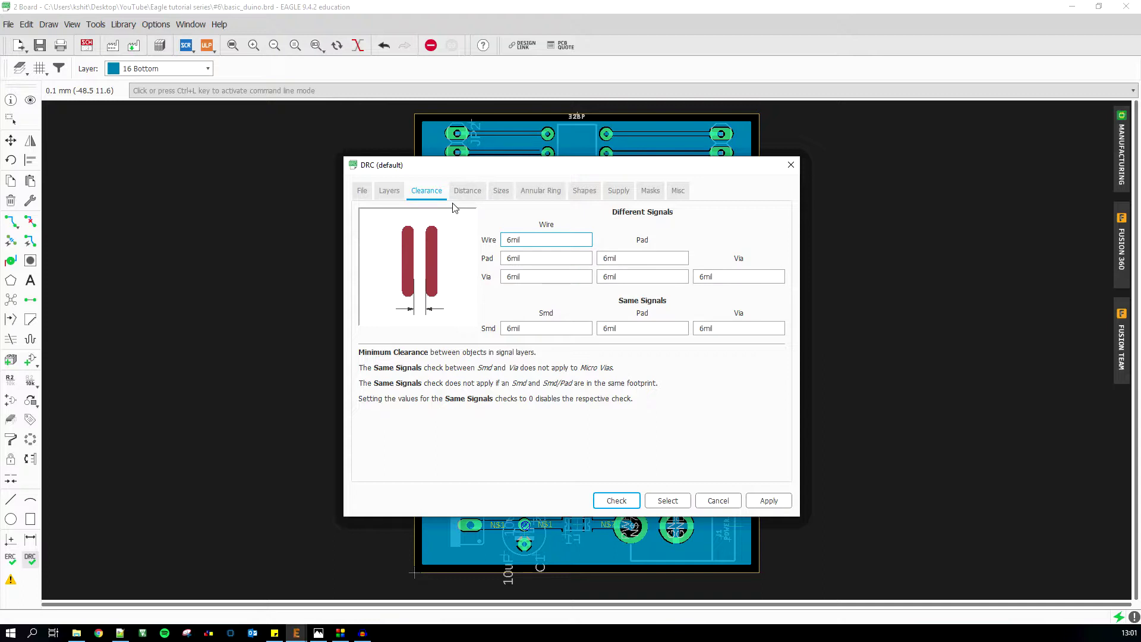
Step through Distance, Sizes, Annular Ring, Shapes, Supply, Masks and Misc tabs, ending on File.
left_click(467, 192)
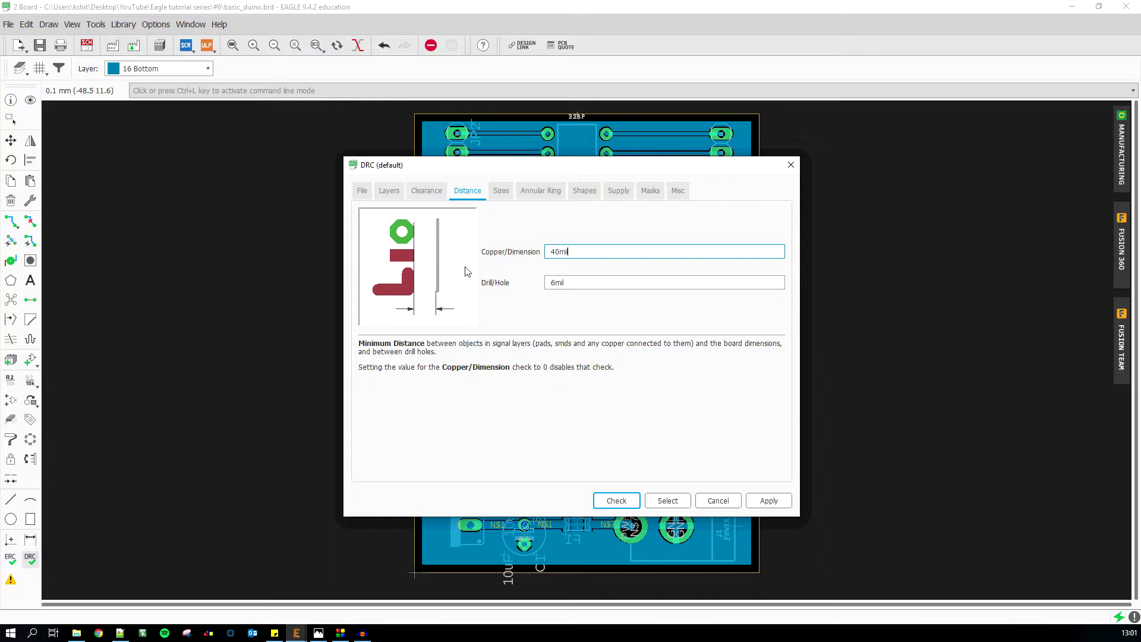
left_click(496, 192)
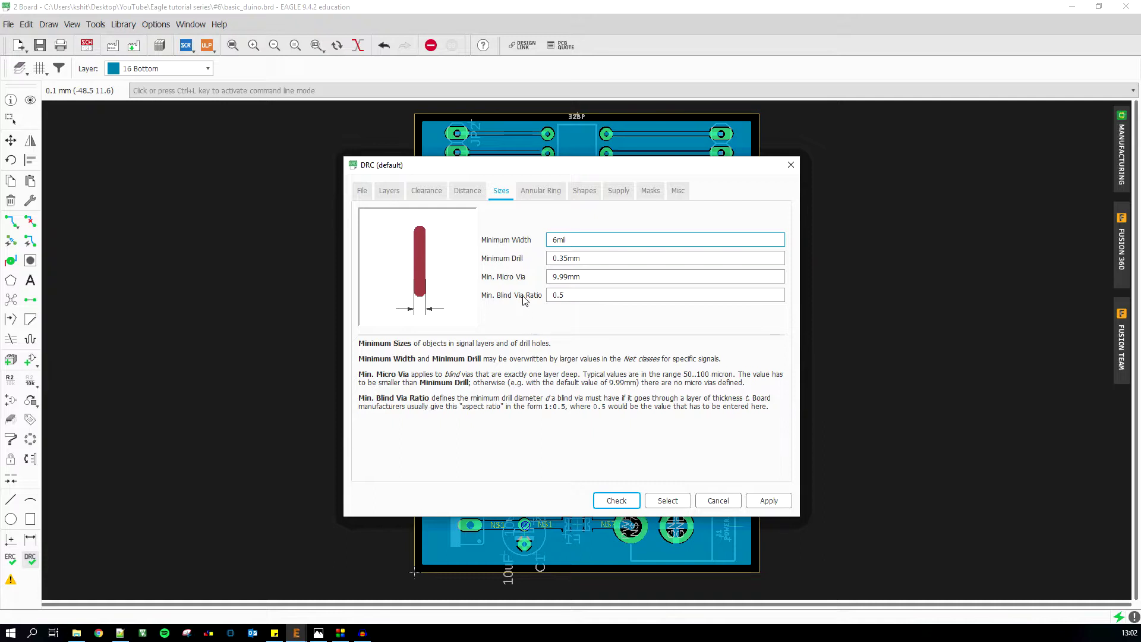
left_click(541, 190)
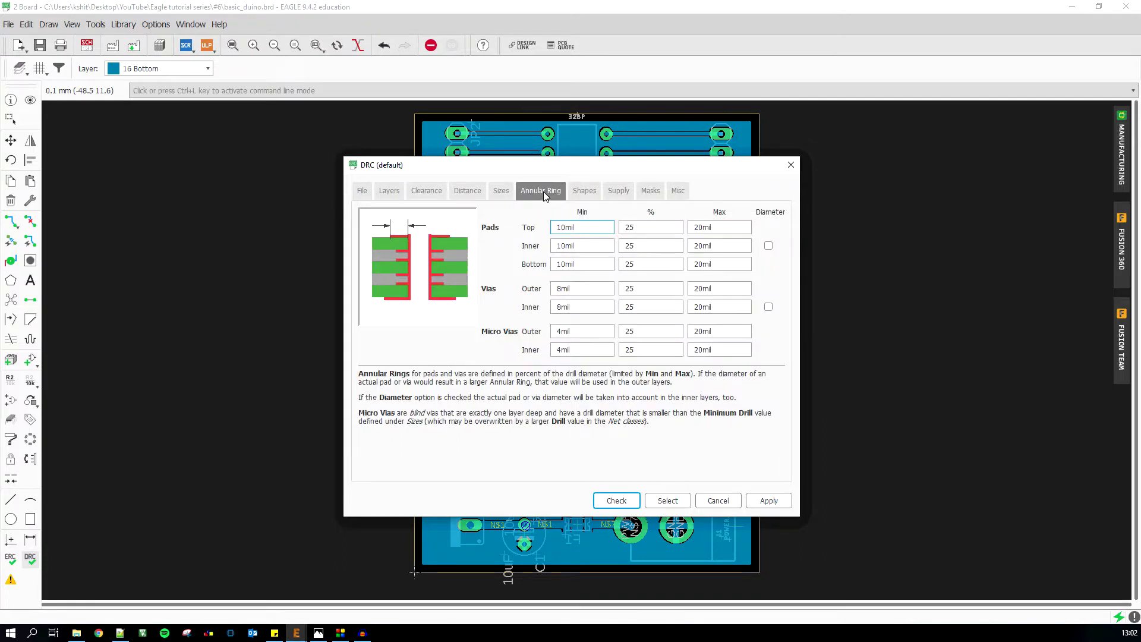
left_click(589, 191)
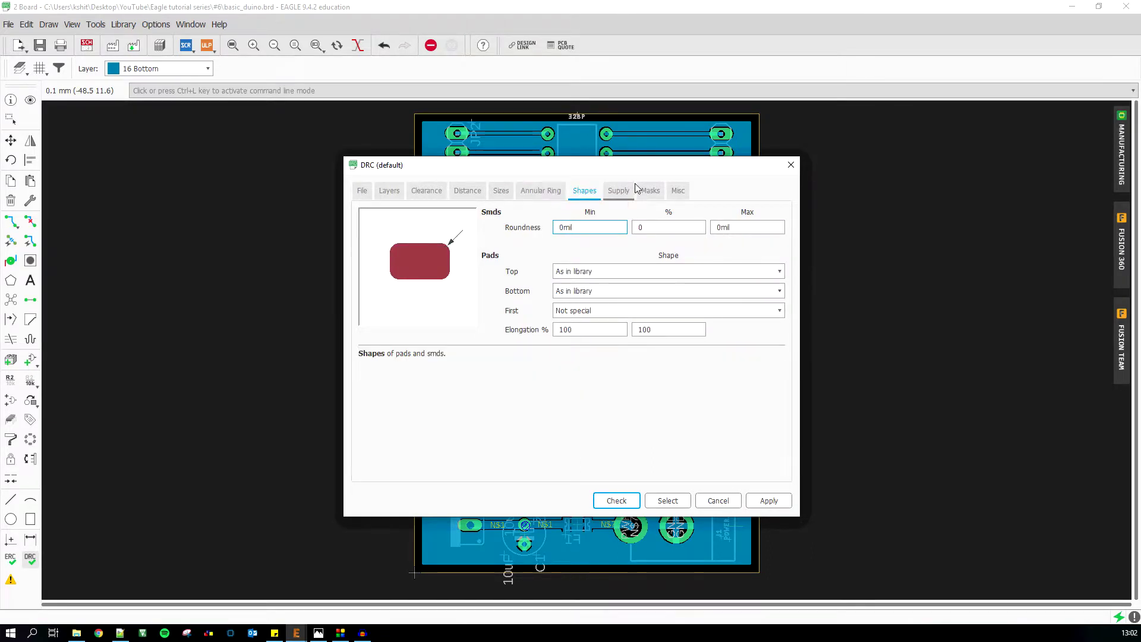
left_click(616, 194)
left_click(584, 191)
left_click(618, 191)
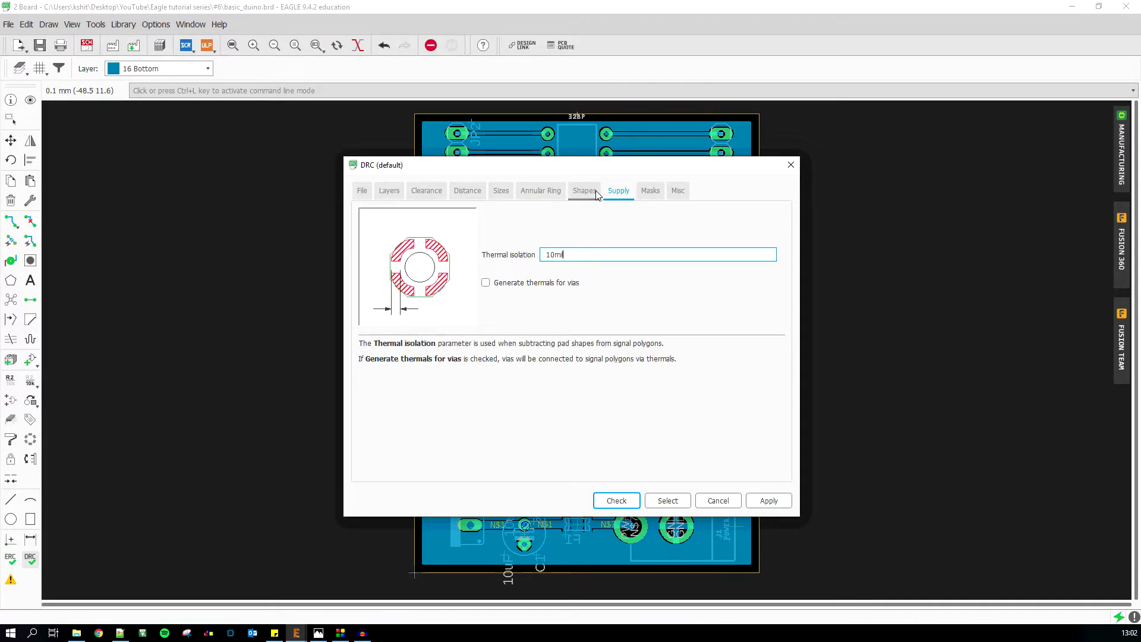
left_click(651, 191)
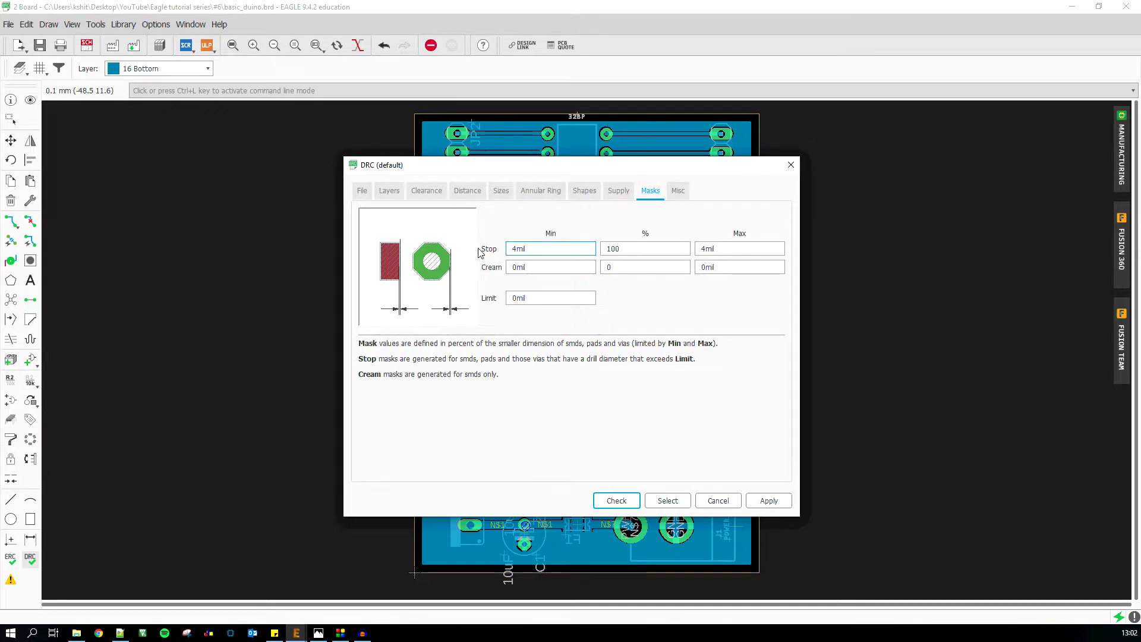
left_click(683, 190)
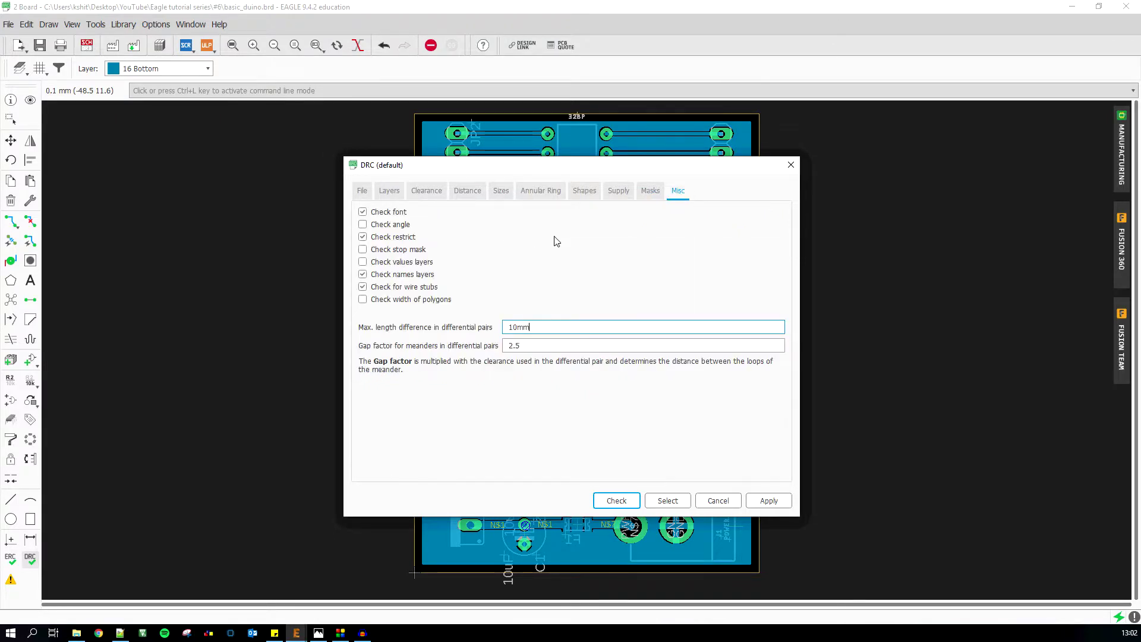
left_click(362, 191)
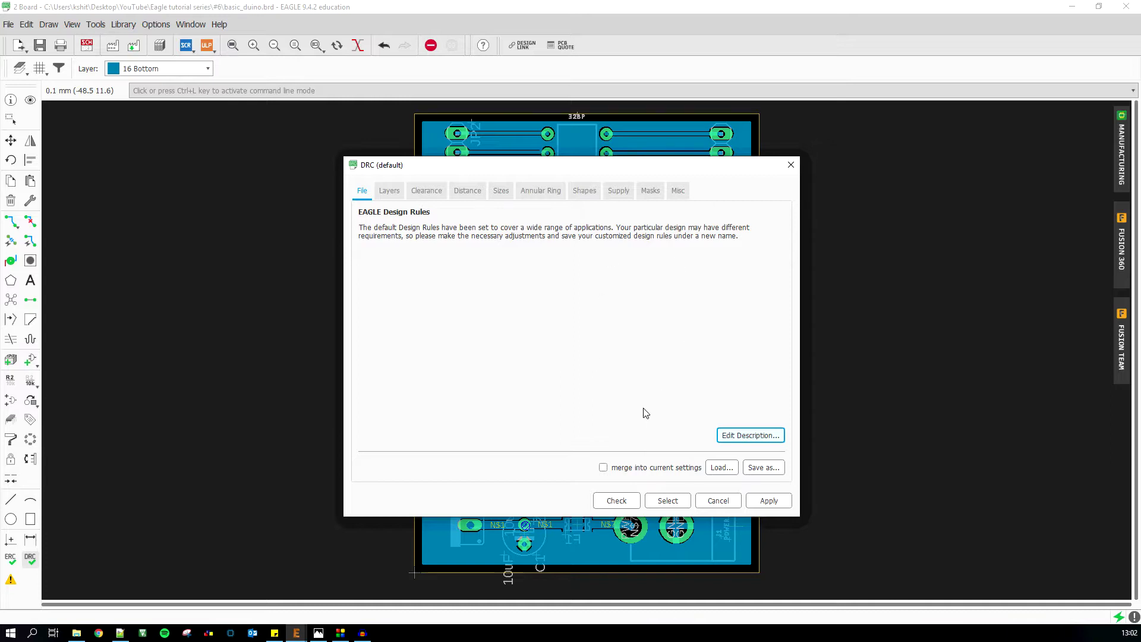
Run the DRC and zoom in on the flagged airwire error at JP5's VCC pad.
left_click(621, 506)
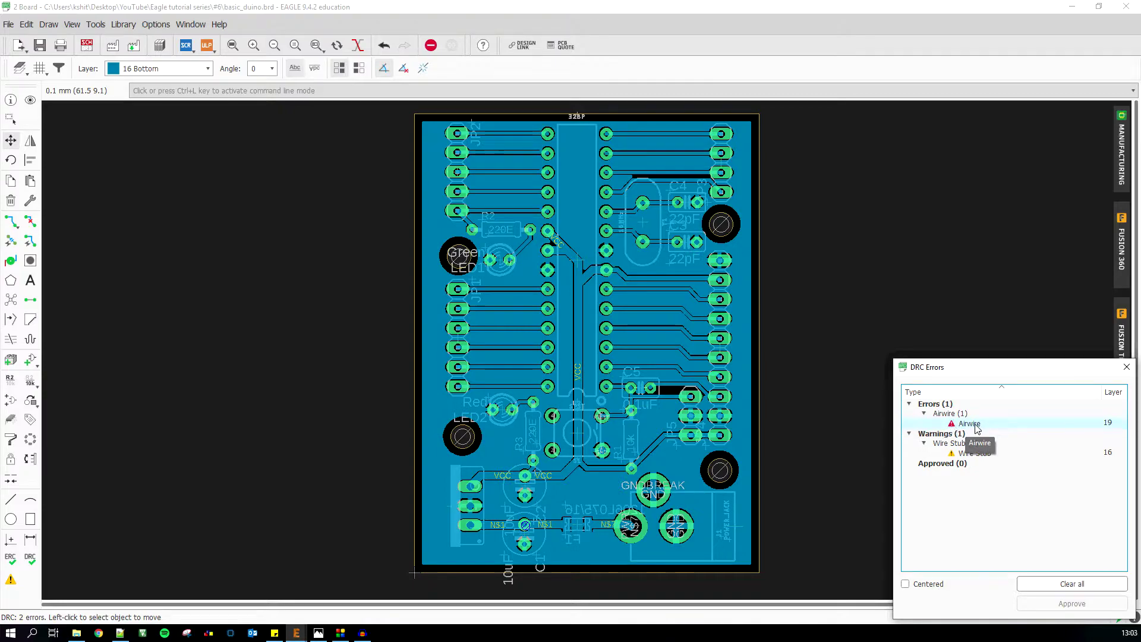
left_click(975, 423)
scroll(580, 338, "up", 5)
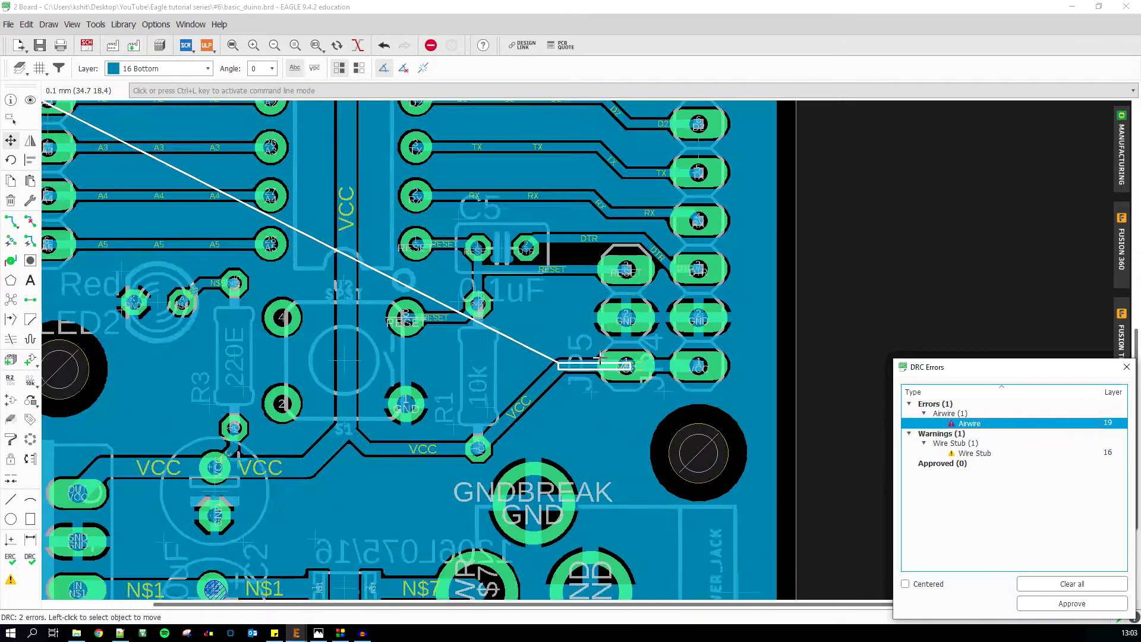
scroll(624, 381, "down", 4)
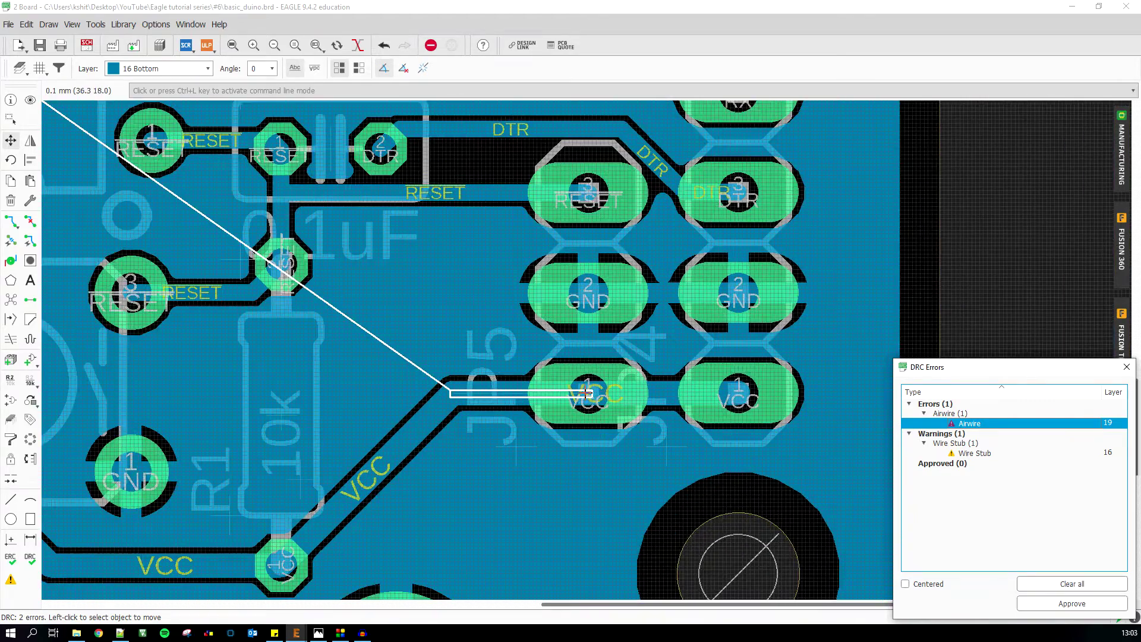
scroll(579, 393, "up", 6)
scroll(608, 426, "down", 4)
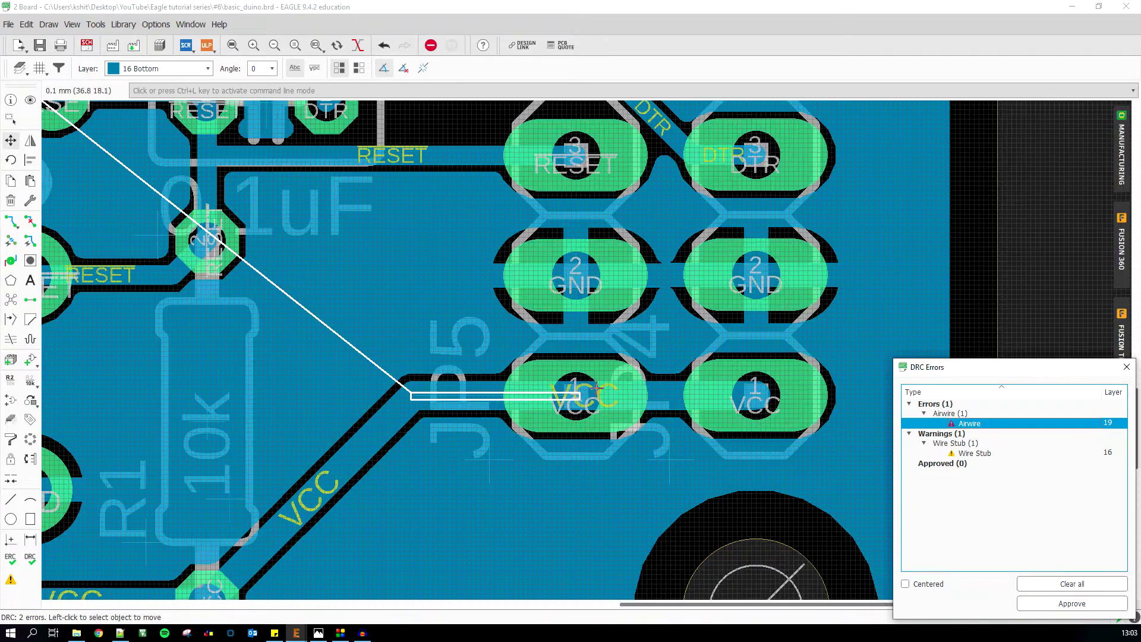
scroll(477, 398, "up", 6)
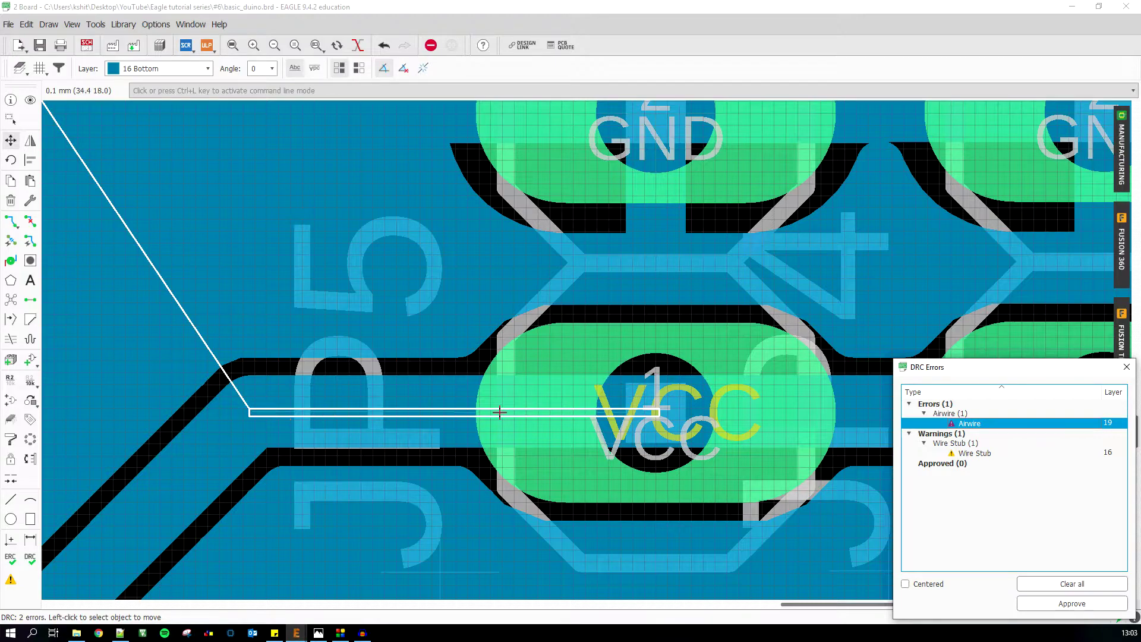
scroll(449, 367, "down", 4)
scroll(588, 380, "up", 3)
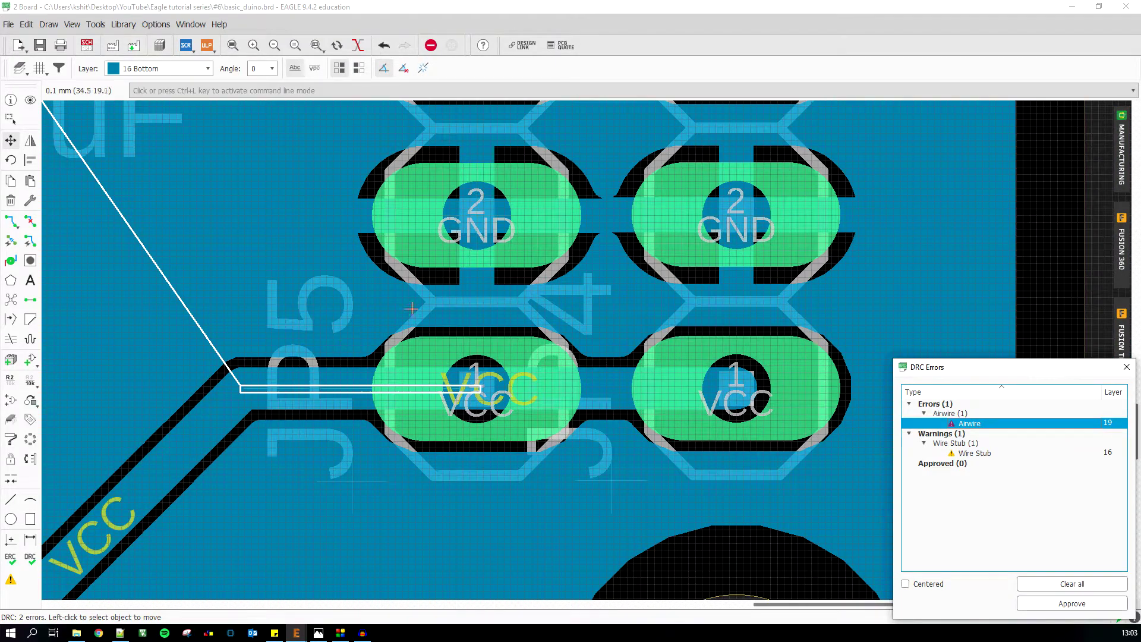
Route the VCC airwire into JP5's VCC pad, then cancel the leftover extra route.
left_click(10, 221)
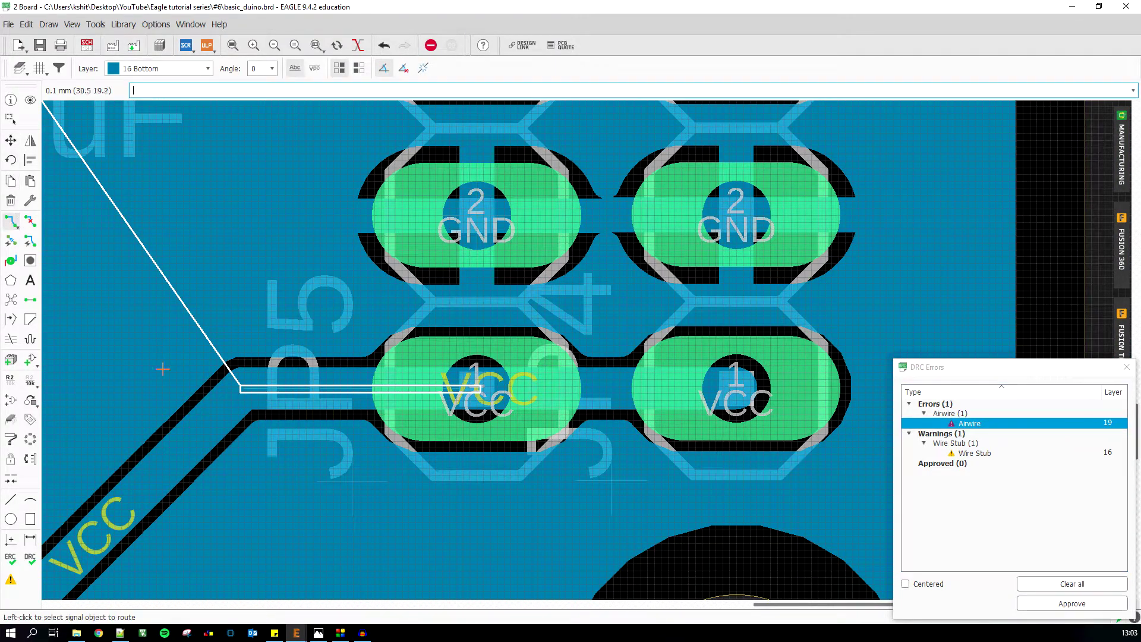
left_click(249, 390)
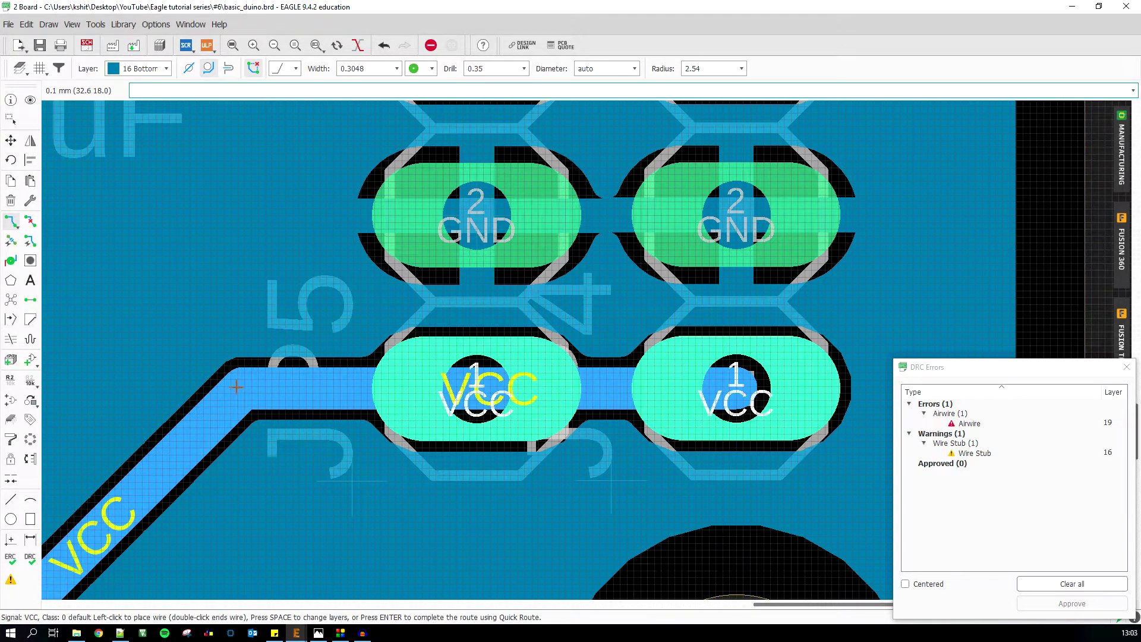
left_click(479, 389)
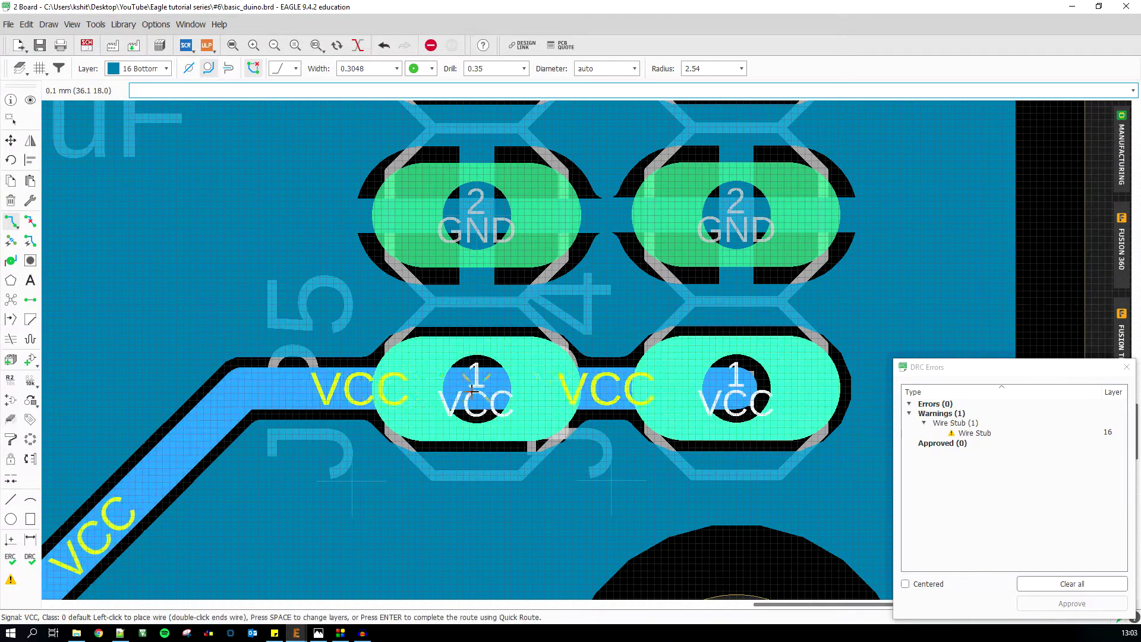
left_click(317, 391)
key("Escape")
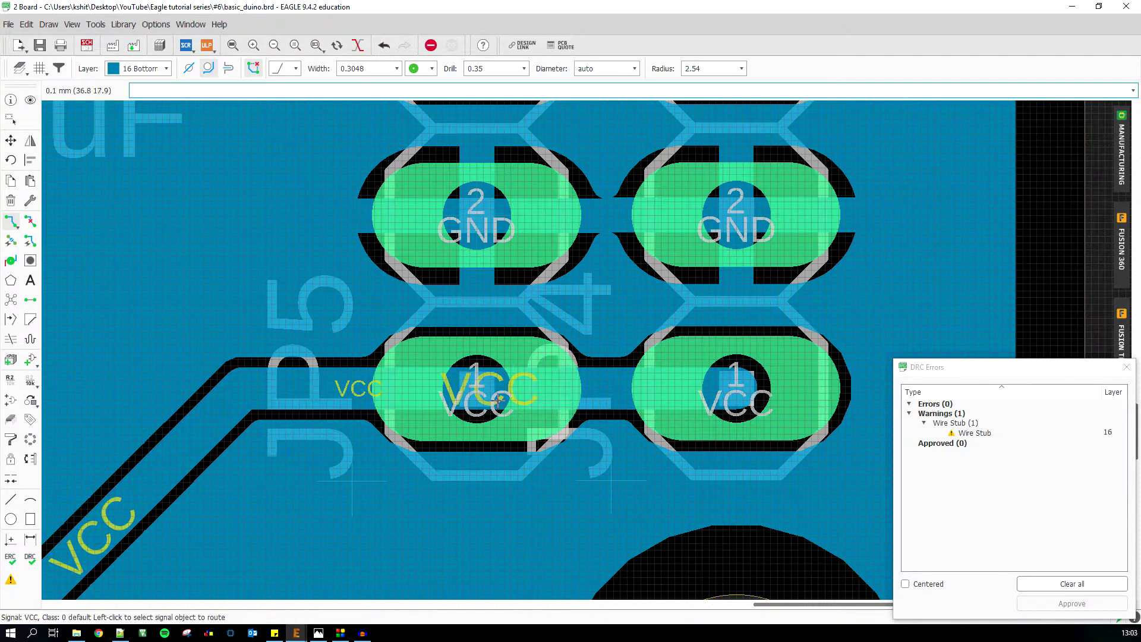
scroll(477, 401, "down", 2)
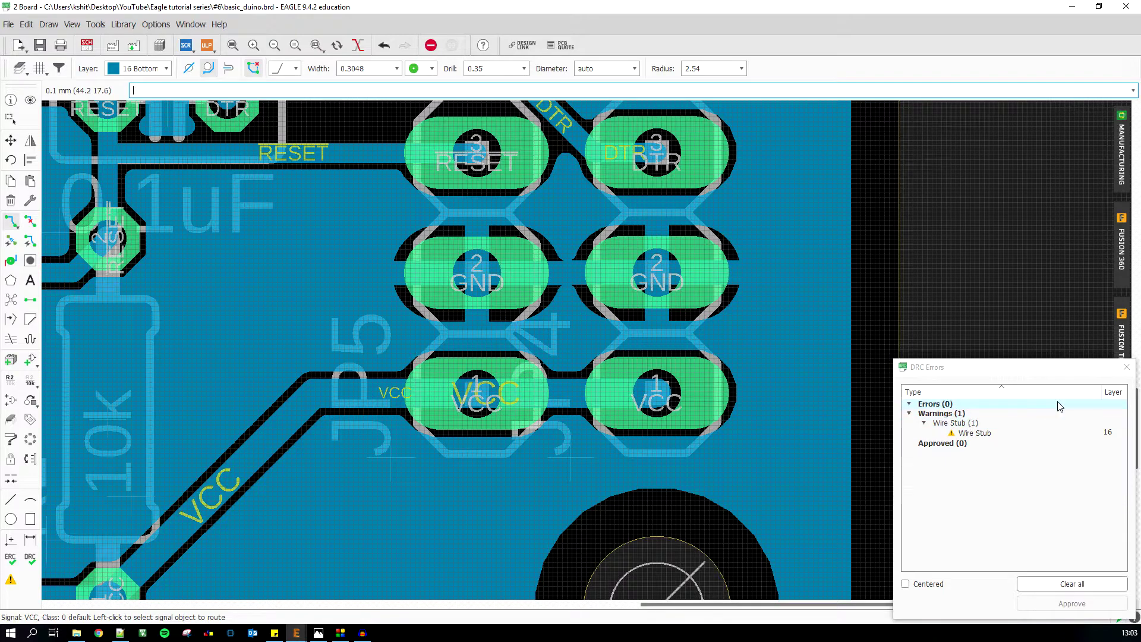
Bring the wire-stub warning at C2's N$1 pad into view.
scroll(914, 336, "down", 3)
scroll(914, 337, "up", 2)
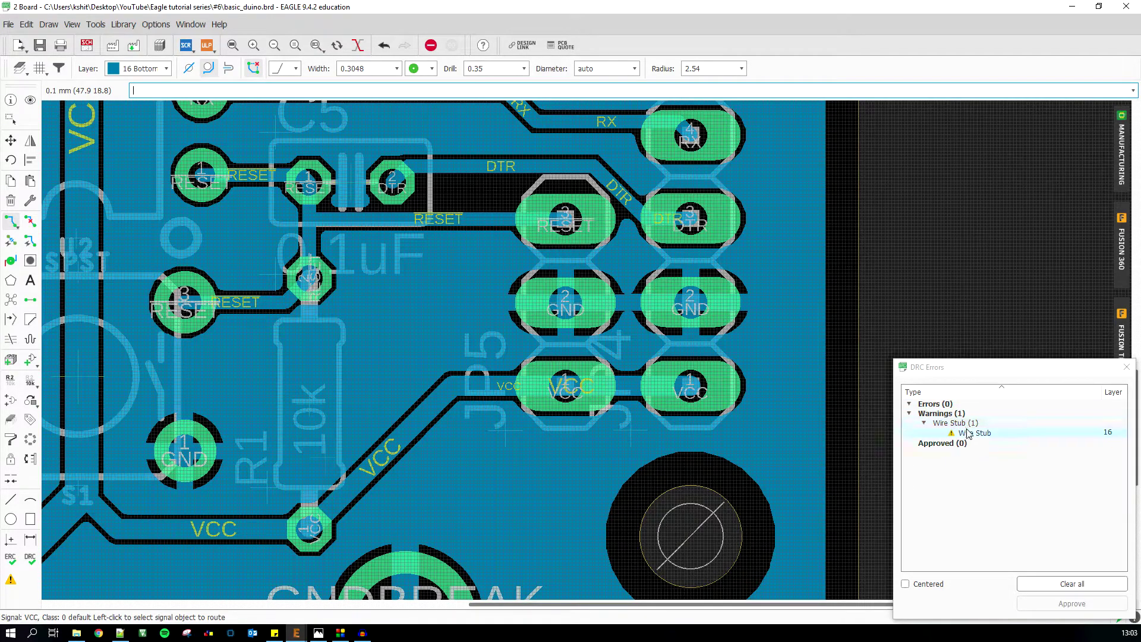
left_click(975, 433)
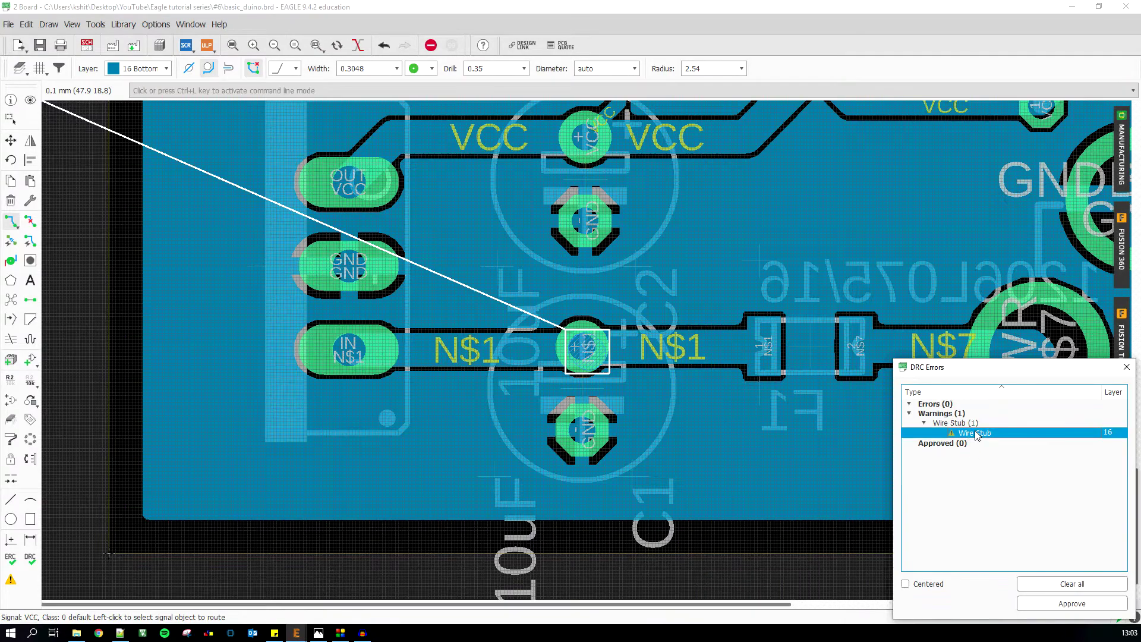
scroll(570, 333, "up", 2)
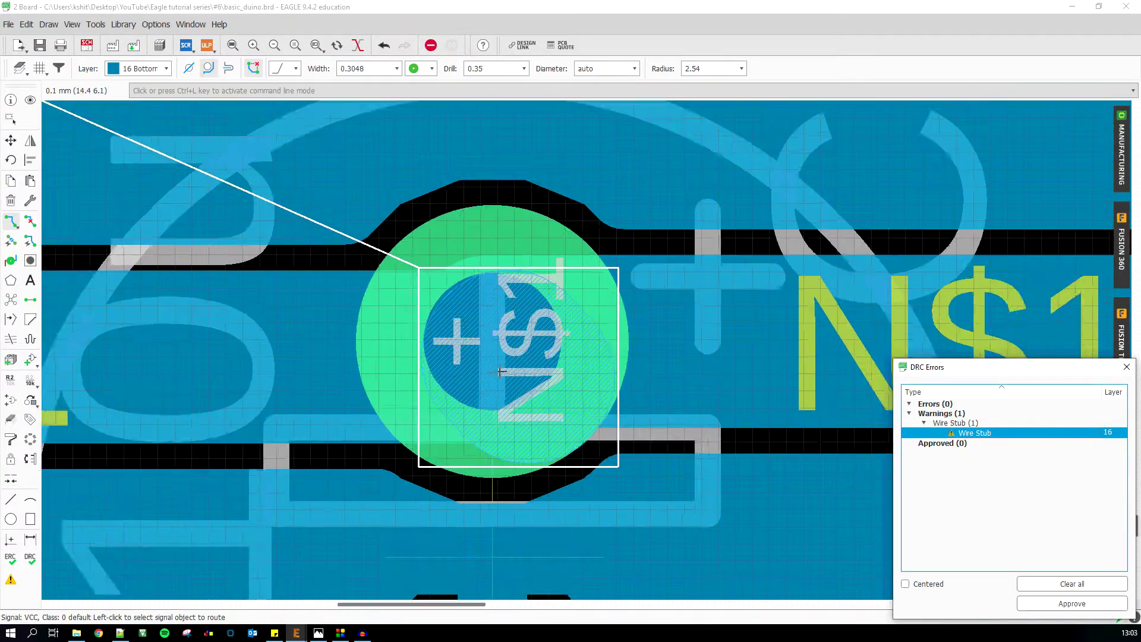
scroll(363, 349, "down", 2)
scroll(380, 339, "down", 3)
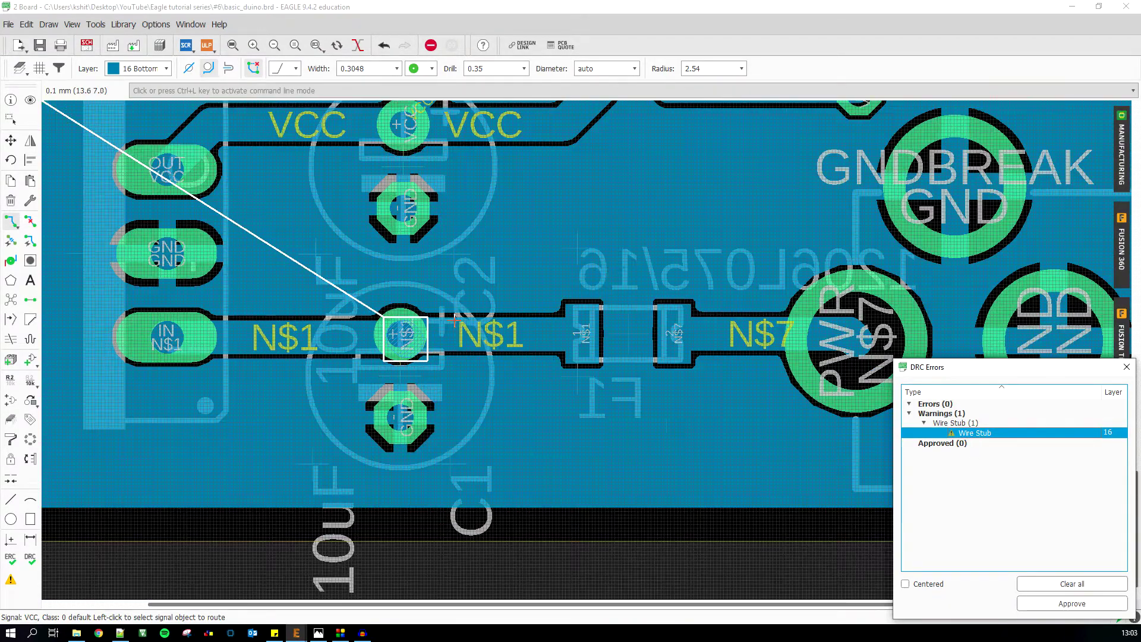
scroll(505, 296, "up", 1)
scroll(407, 290, "up", 1)
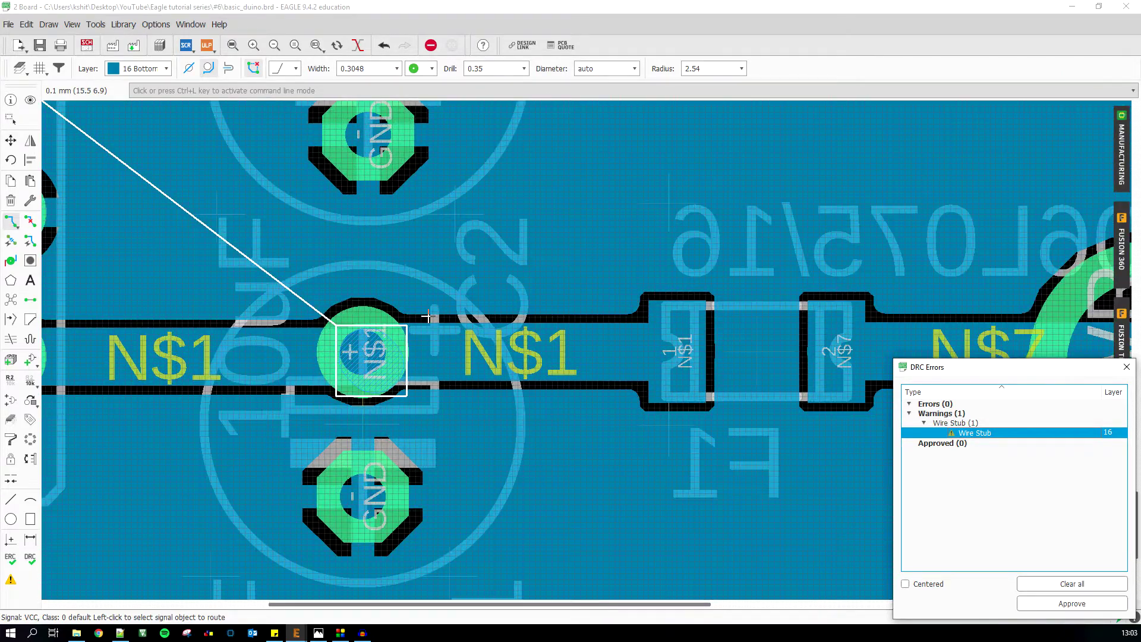
Move the stray stub onto the N$1 pad centre and reseat the N$1 trace left of C2.
left_click(11, 140)
scroll(406, 336, "up", 2)
left_click(433, 336)
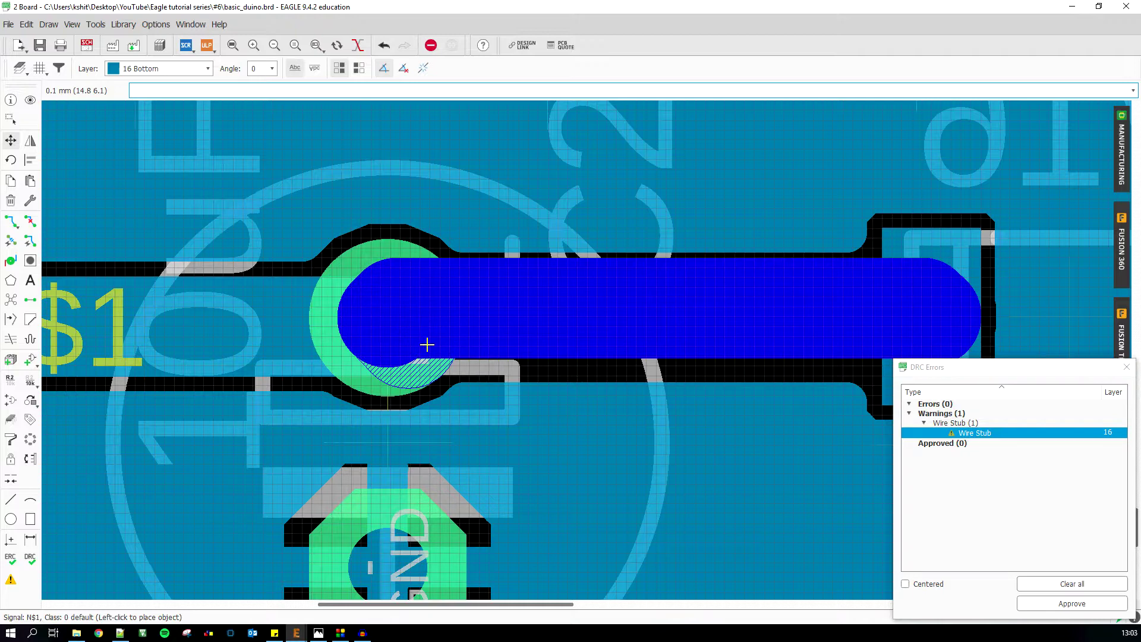
left_click(427, 345)
left_click(404, 343)
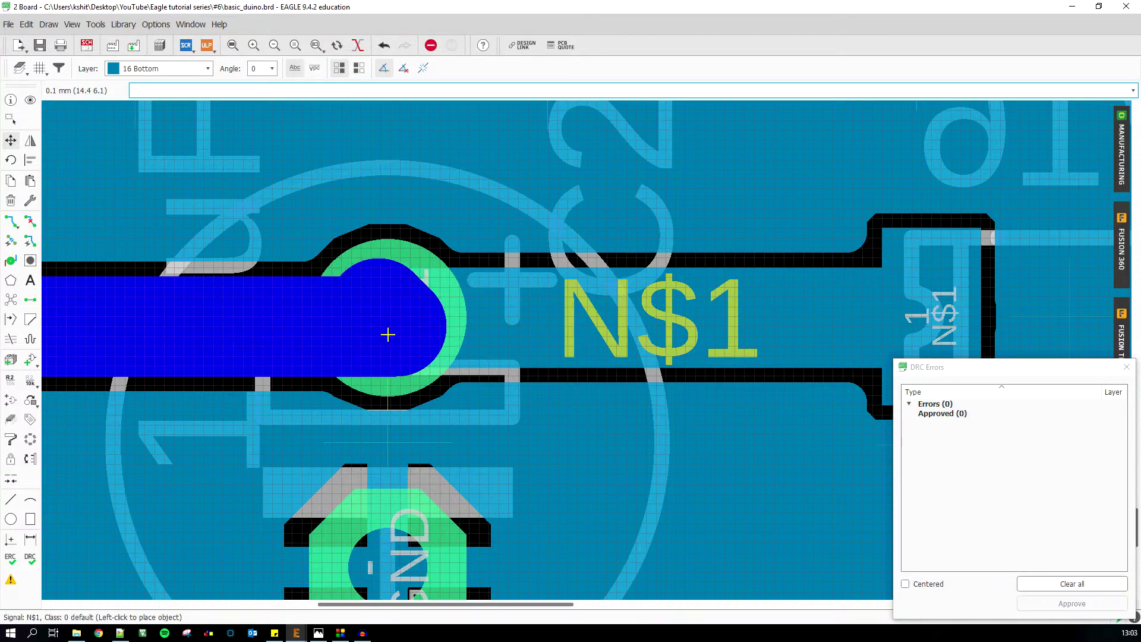
left_click(411, 336)
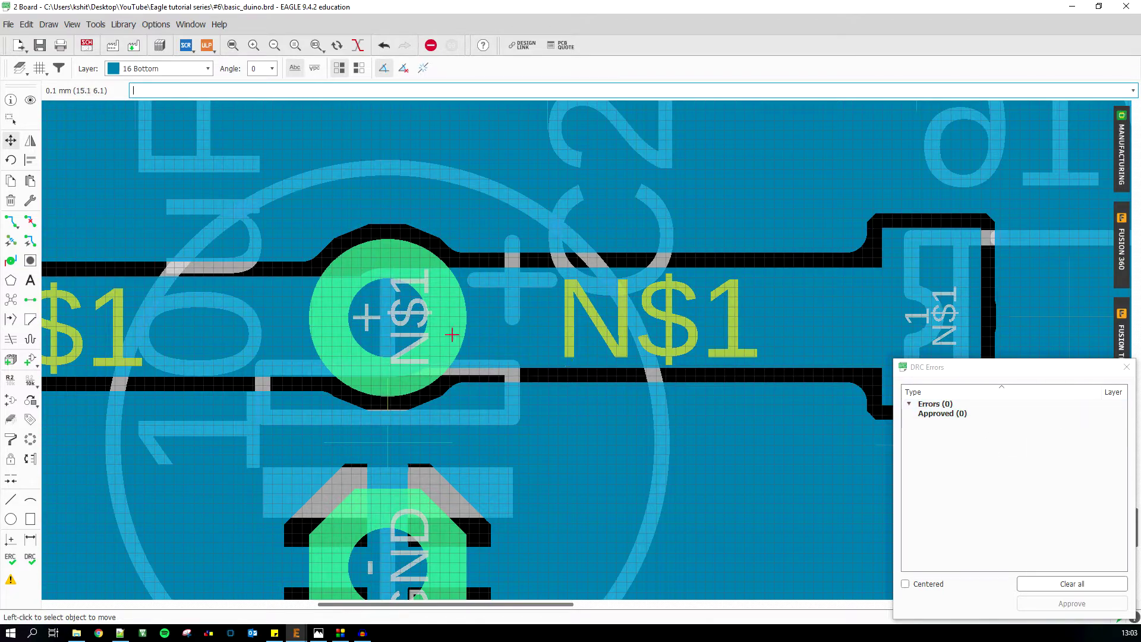
scroll(464, 336, "down", 3)
scroll(477, 343, "down", 2)
scroll(437, 335, "up", 4)
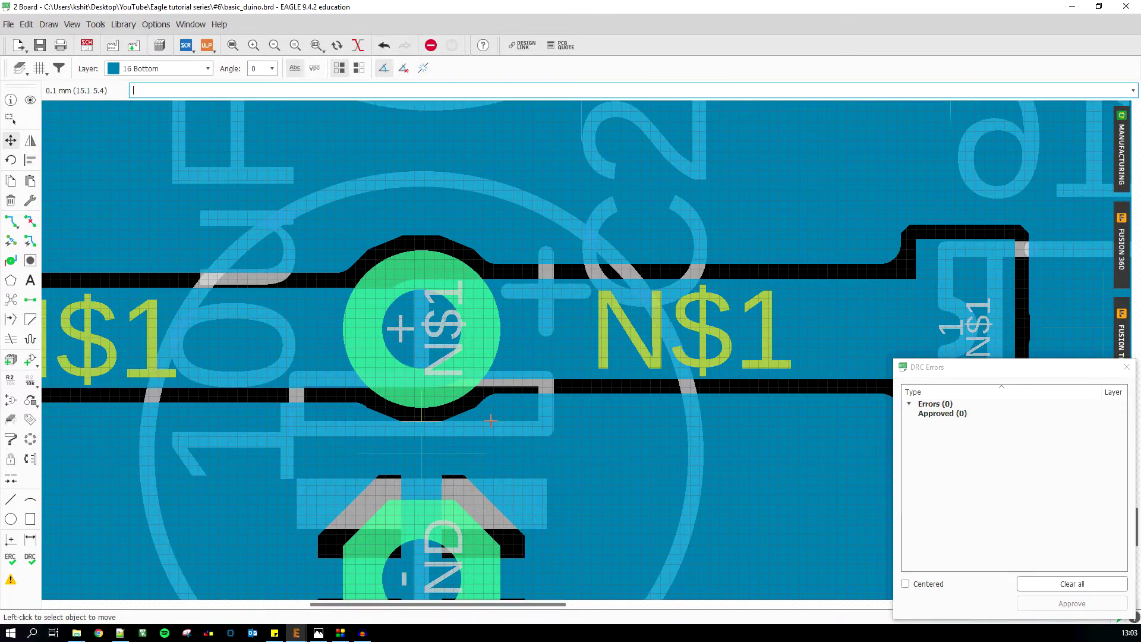
scroll(491, 420, "down", 2)
scroll(482, 375, "down", 1)
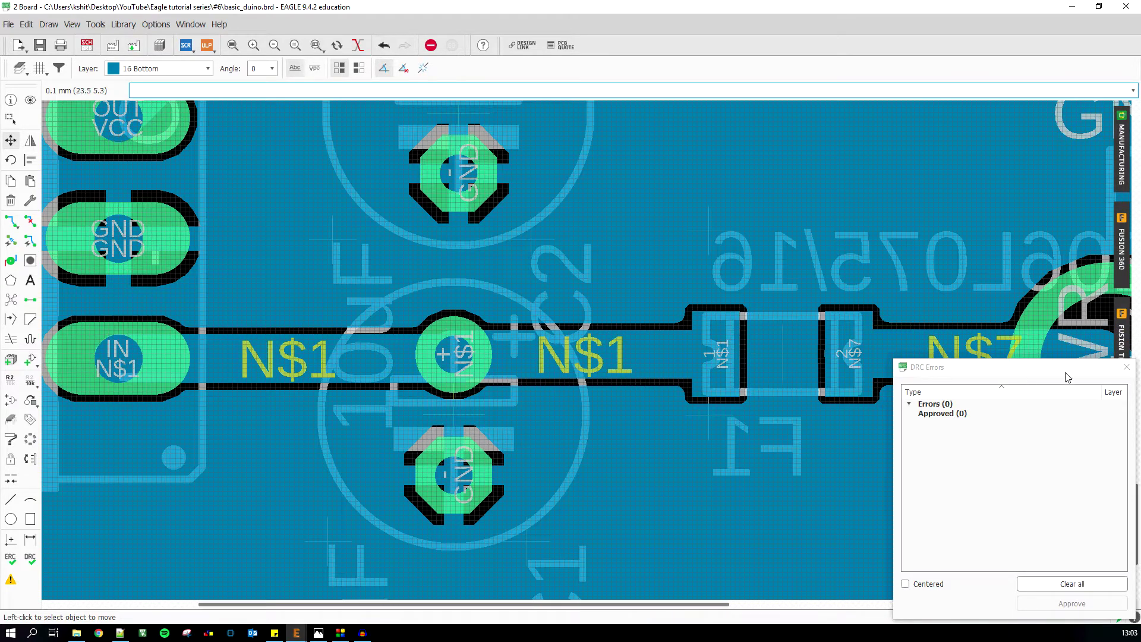
Close the DRC error list and rerun the design rule check on the whole basic_duino board.
left_click(1127, 367)
scroll(473, 438, "down", 4)
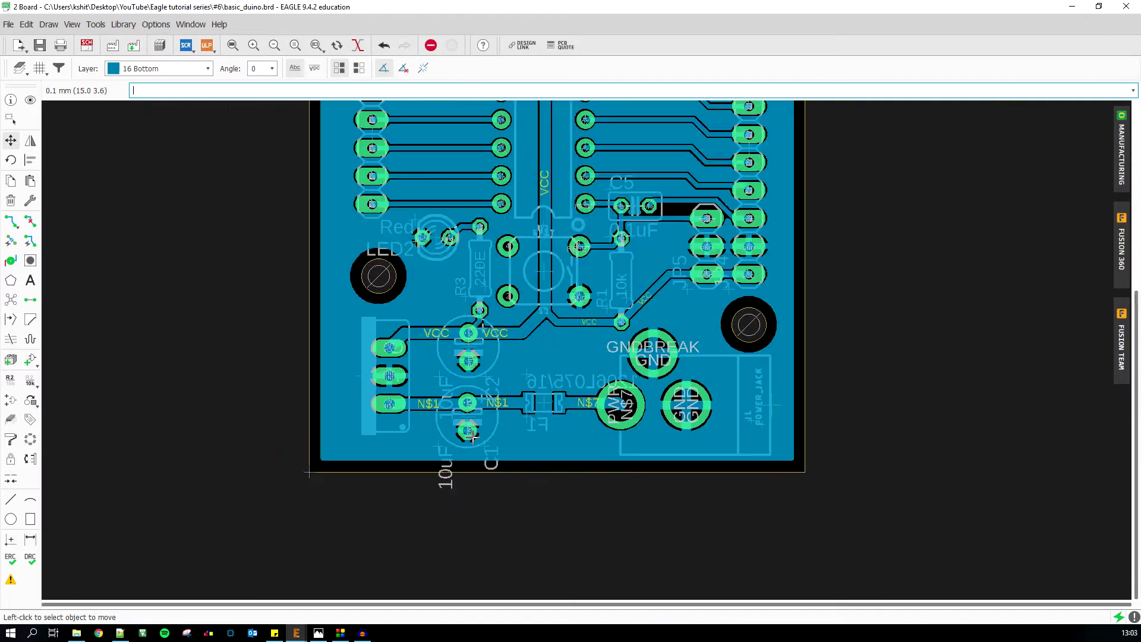
scroll(473, 438, "down", 3)
scroll(542, 186, "up", 3)
scroll(542, 186, "down", 1)
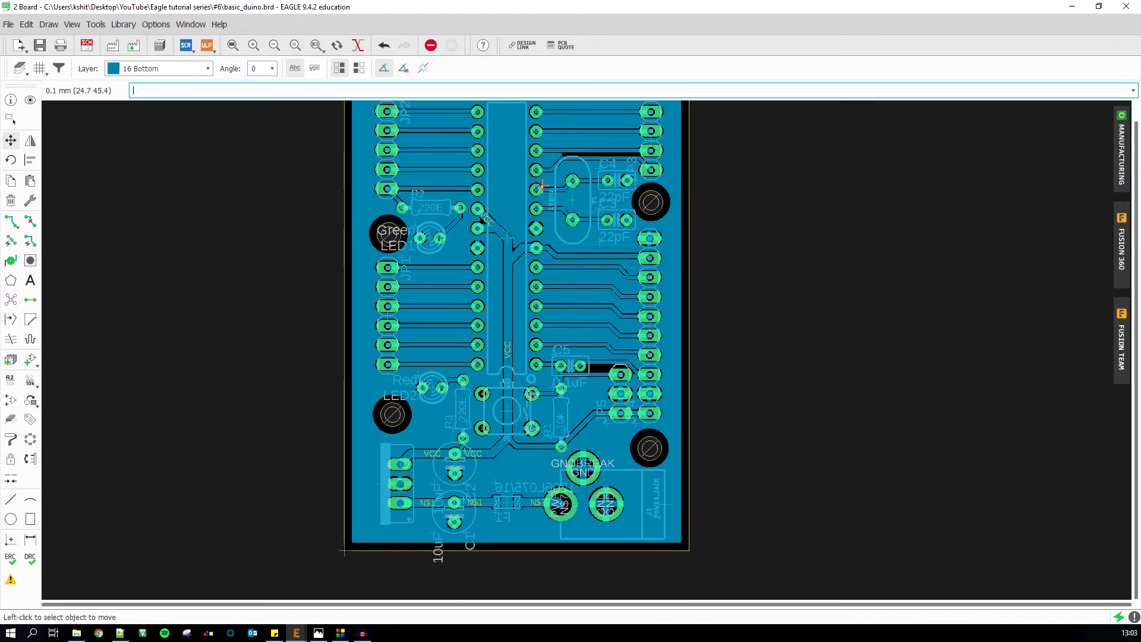
scroll(543, 160, "down", 1)
scroll(544, 161, "up", 1)
left_click(30, 560)
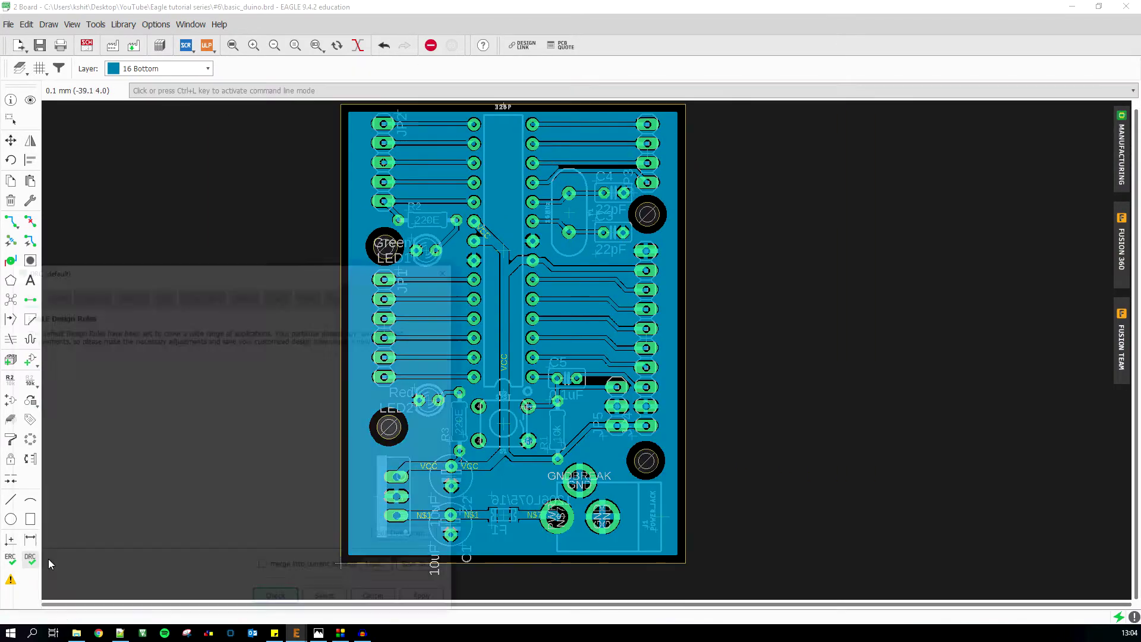
left_click(277, 600)
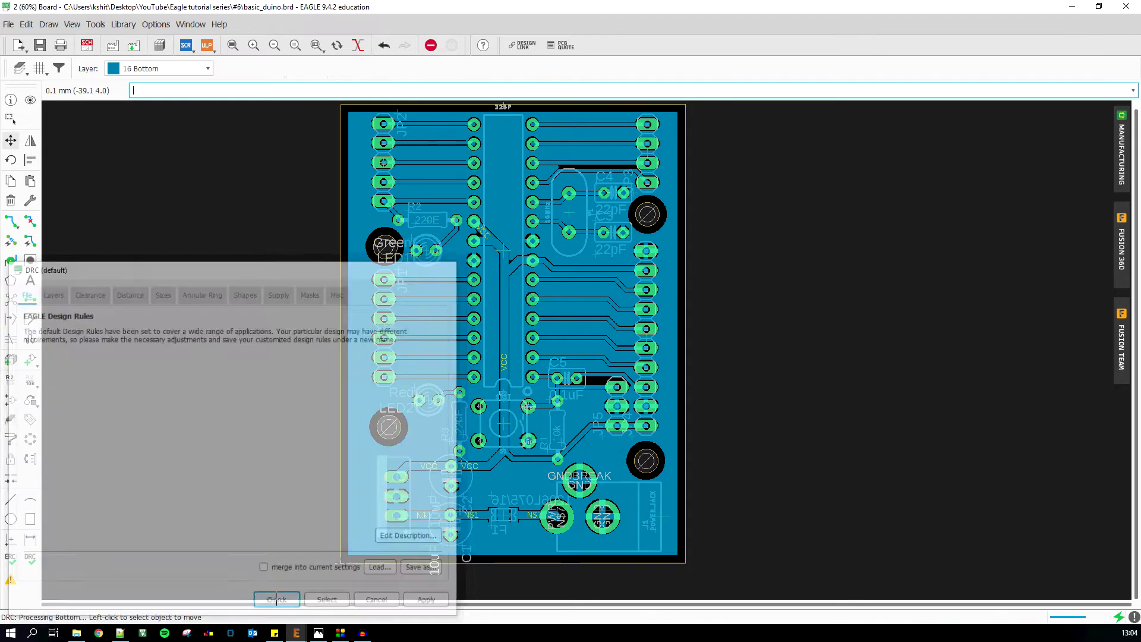